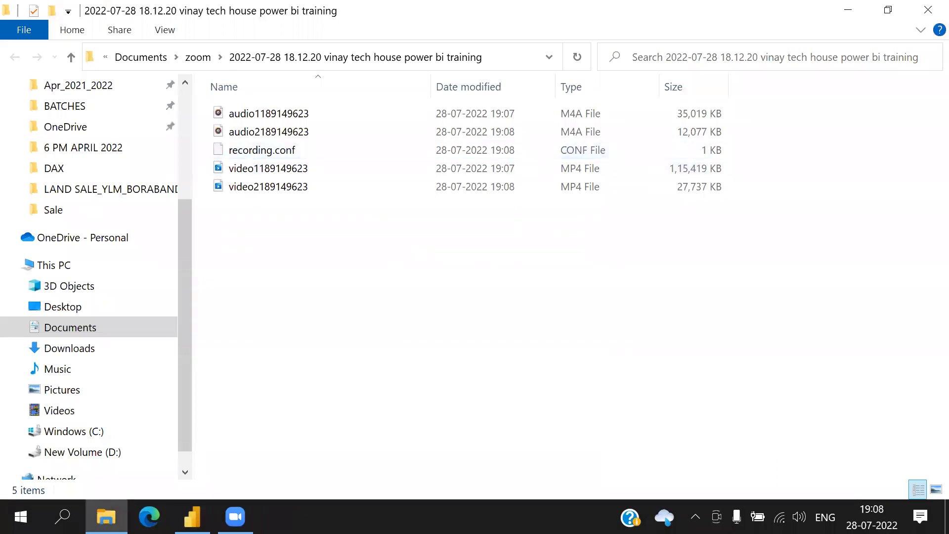
- Close the local recordings folder and open 1_POWER BI_DEMO_QUERY_PIVOT_MODEL_SECURITY_VISUAL inside the 7 PM_JUNE_2022 batch folder on Google Drive
left_click(925, 11)
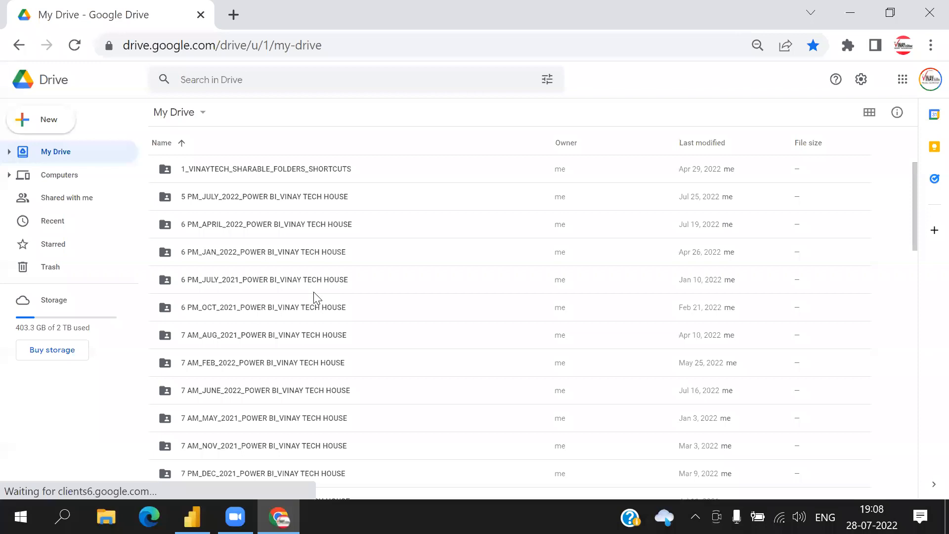
scroll(313, 296, "down", 8)
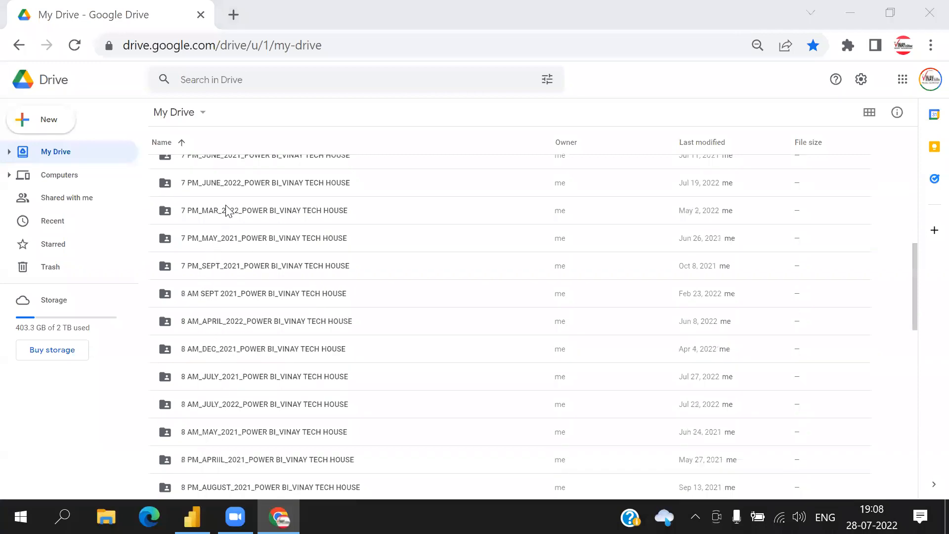
double_click(228, 189)
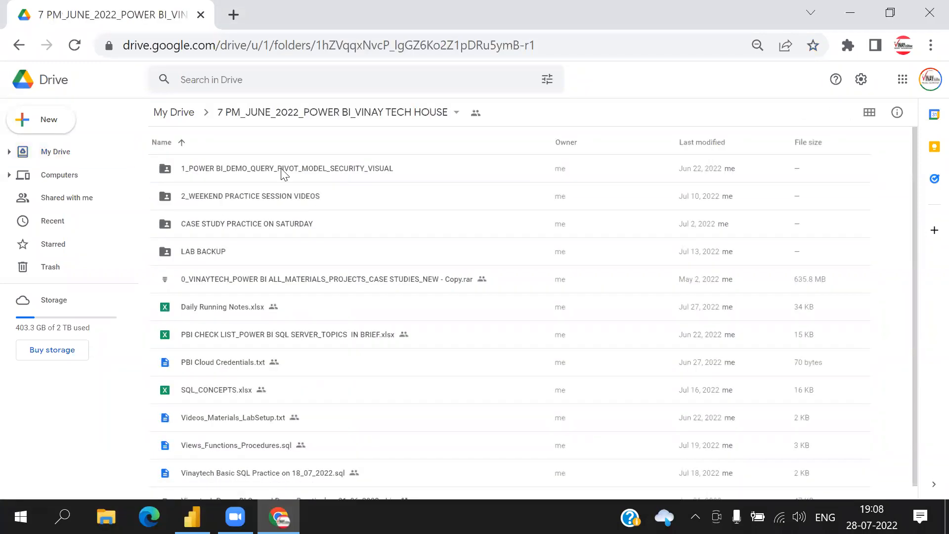
double_click(281, 168)
scroll(472, 455, "down", 12)
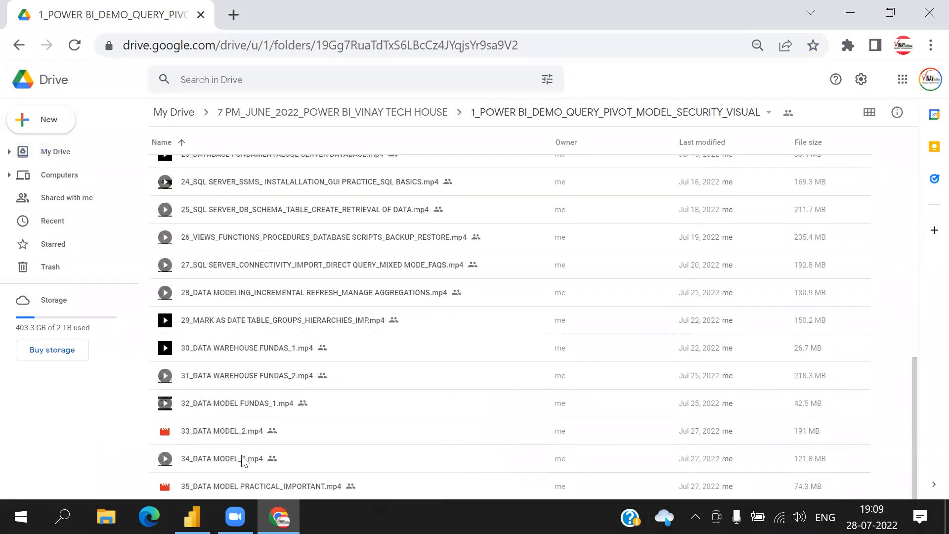
- Select 33_DATA MODEL_2.mp4 and 35_DATA MODEL PRACTICAL_IMPORTANT.mp4 together and look through the batch's whole video list
left_click(238, 432)
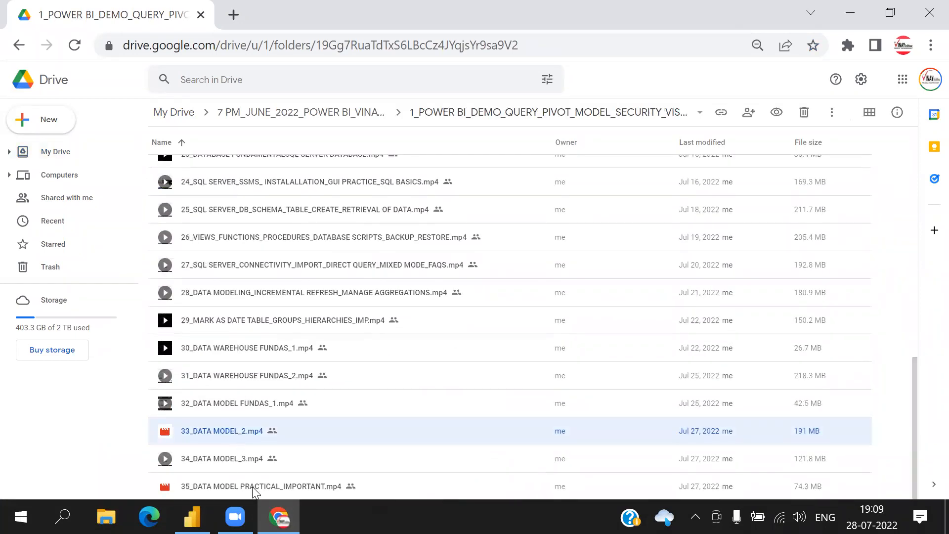
left_click(289, 487, "ctrl")
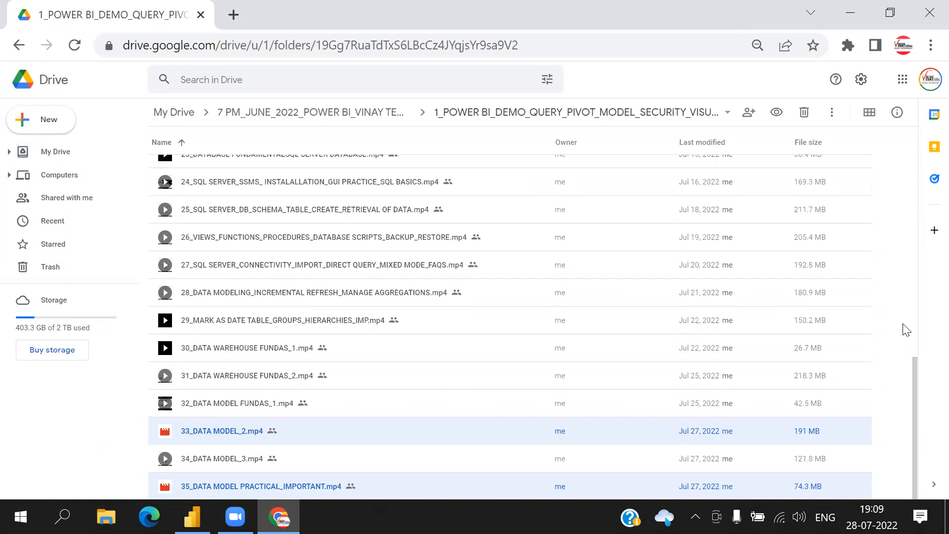
scroll(253, 324, "up", 10)
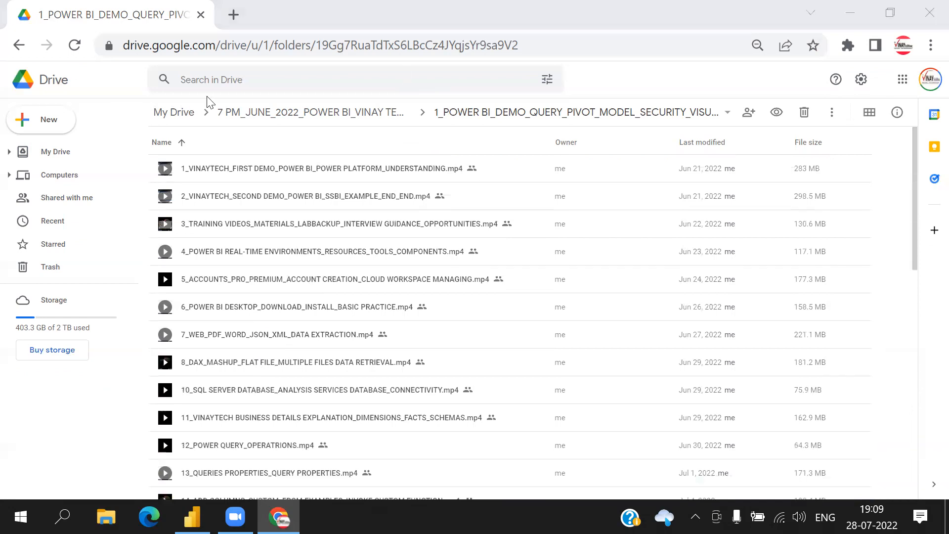
scroll(288, 293, "down", 1)
scroll(288, 294, "down", 10)
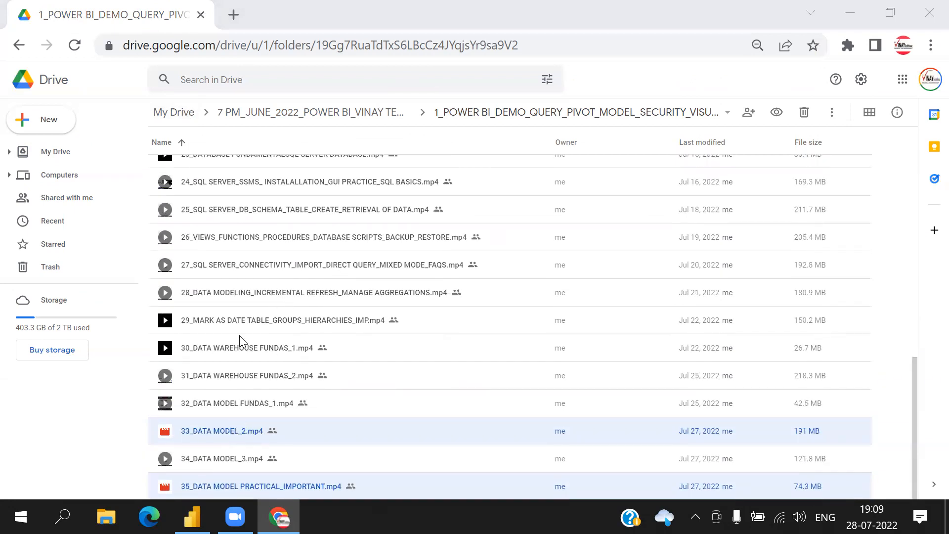
- Open the 1_VIDEOS_DEMO_POWER QUERY_PIVOT_VIEW_MAP_SECURITY folder of the 5 PM_JULY_2022 batch and look through its videos
left_click(172, 114)
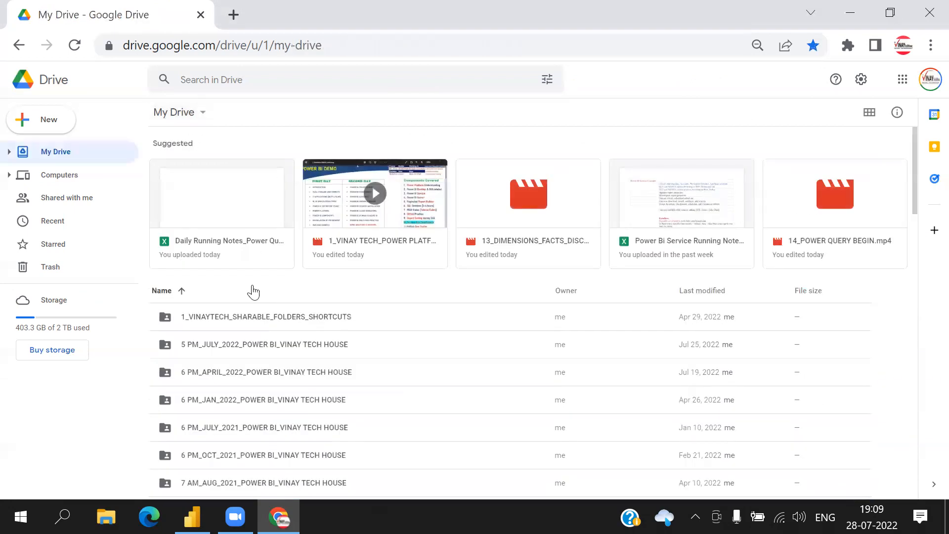
double_click(240, 344)
double_click(241, 171)
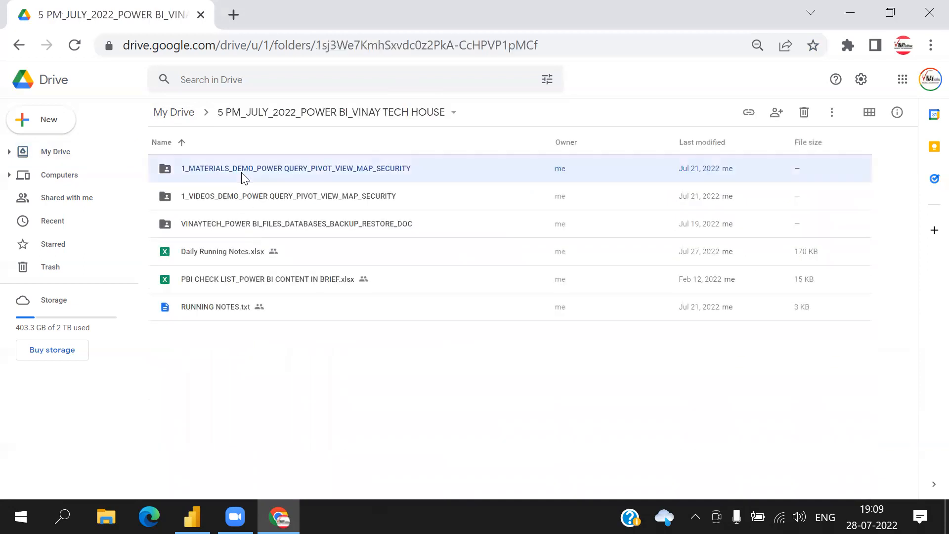
left_click(313, 117)
double_click(238, 197)
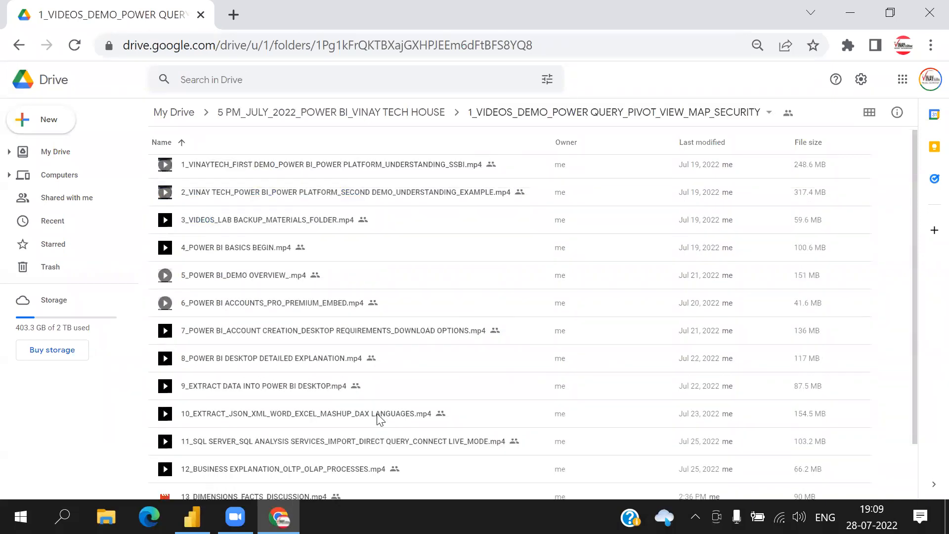
scroll(383, 419, "down", 1)
- Return to My Drive and reopen the 7 PM_JUNE_2022 batch's 1_POWER BI_DEMO_QUERY_PIVOT_MODEL_SECURITY_VISUAL folder at its last videos
left_click(323, 119)
left_click(171, 112)
scroll(366, 399, "down", 4)
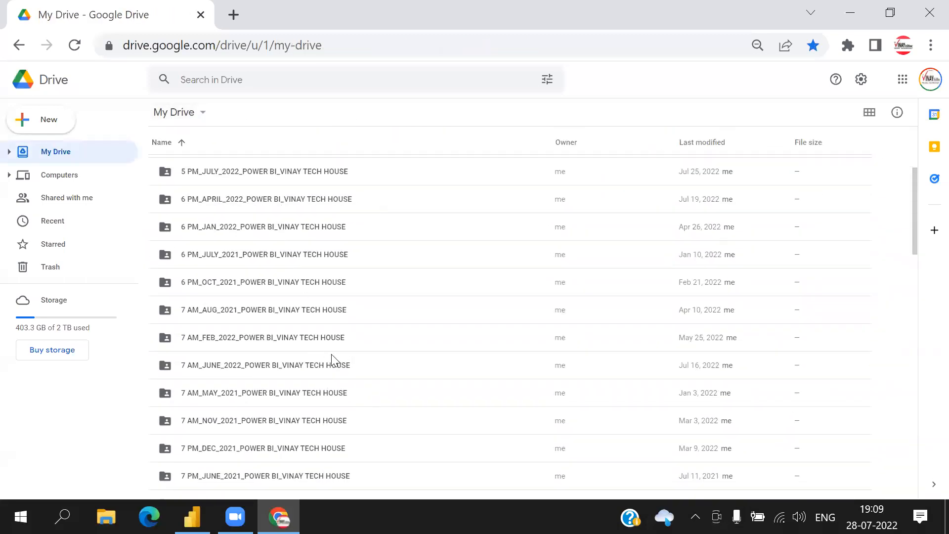
scroll(332, 354, "down", 2)
scroll(332, 354, "up", 2)
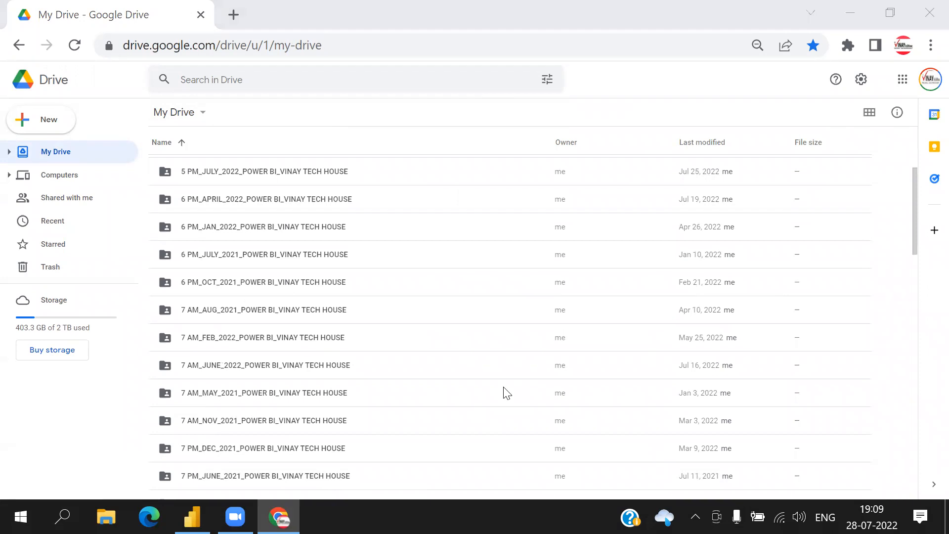
scroll(280, 371, "down", 2)
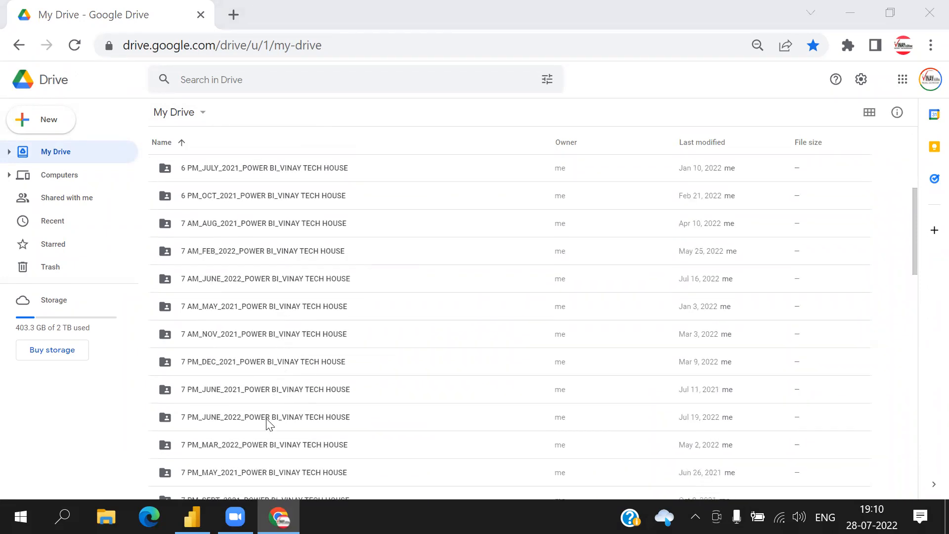
double_click(266, 418)
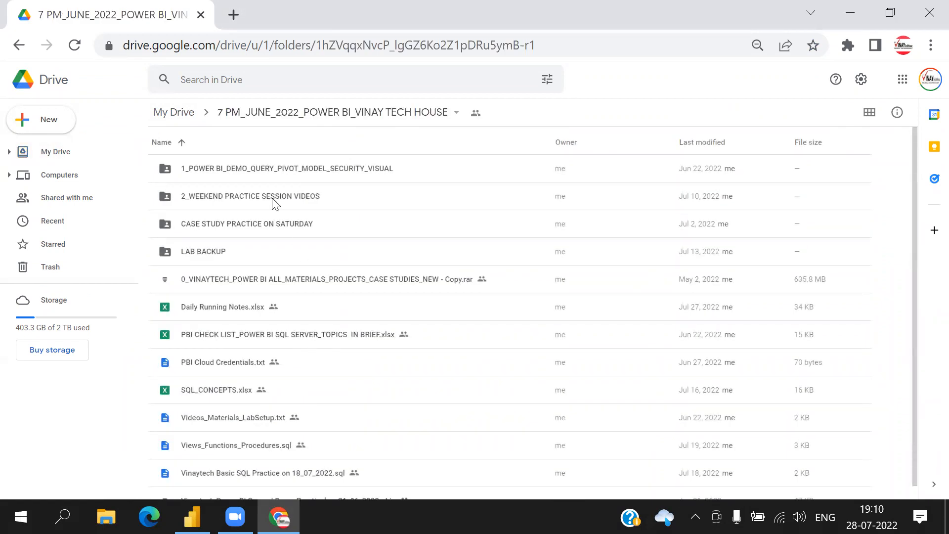
double_click(277, 168)
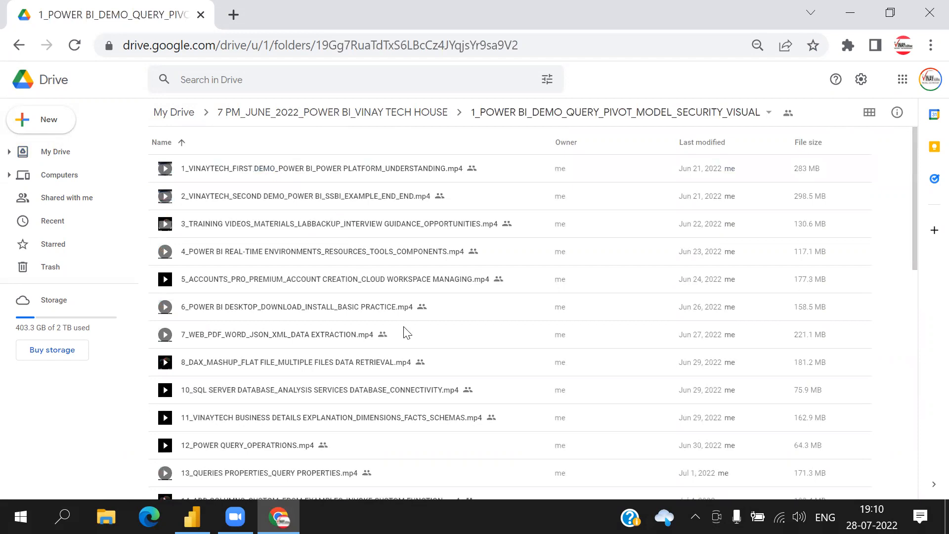
scroll(404, 335, "down", 10)
scroll(407, 337, "down", 3)
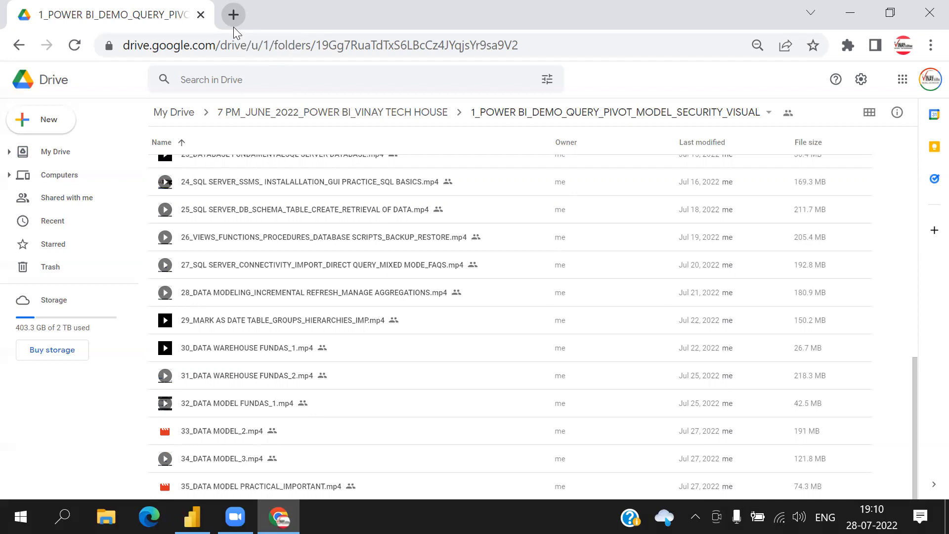
left_click(930, 83)
left_click(744, 80)
left_click(903, 80)
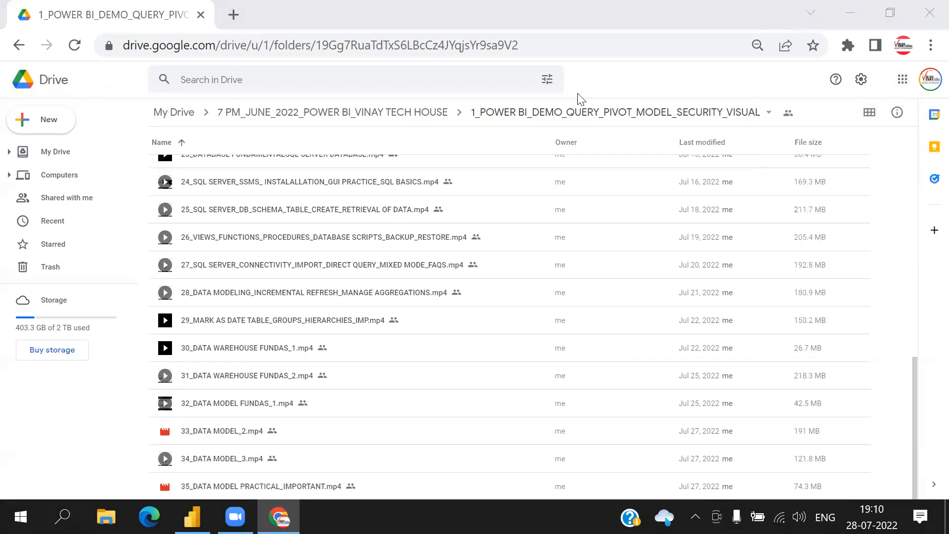
left_click(902, 80)
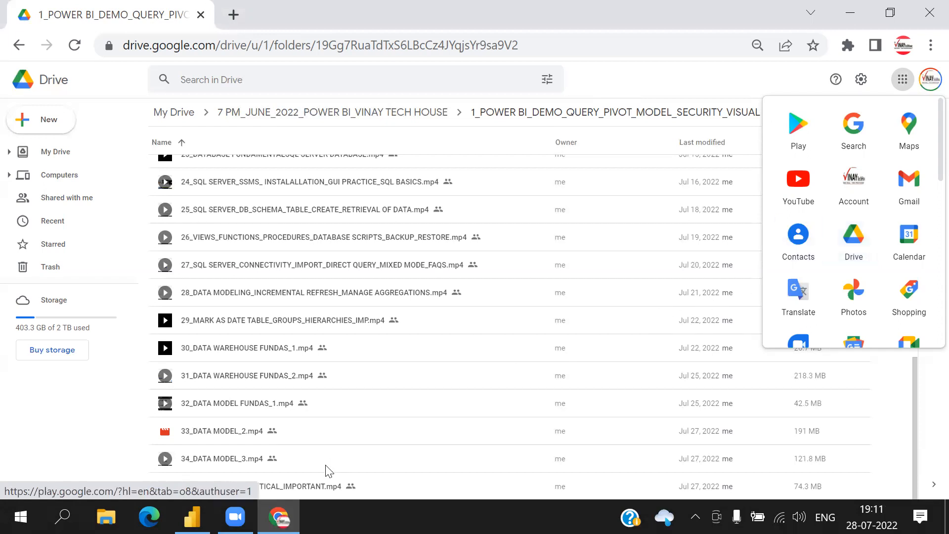
scroll(221, 460, "up", 5)
scroll(221, 460, "down", 5)
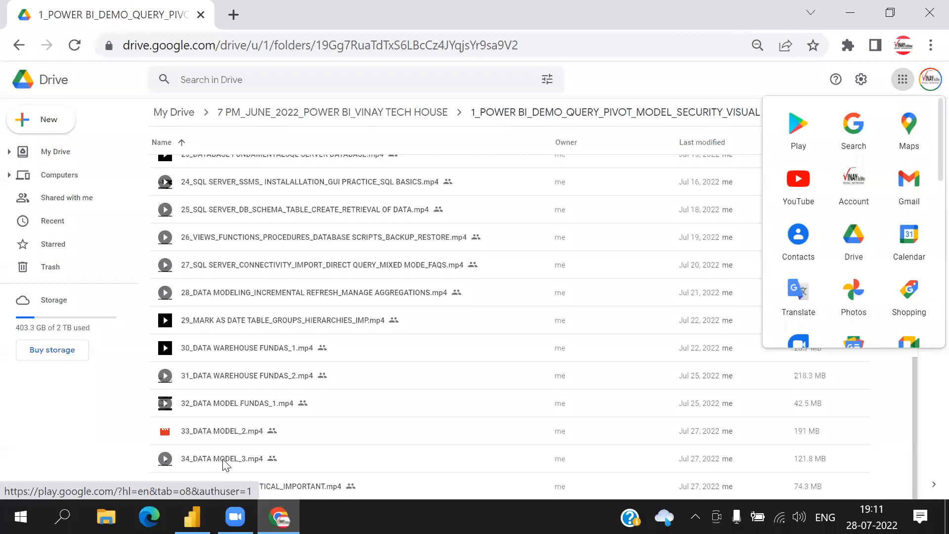
mouse_move(915, 483)
left_mouse_down()
mouse_move(903, 483)
mouse_move(916, 237)
mouse_move(926, 494)
left_mouse_up()
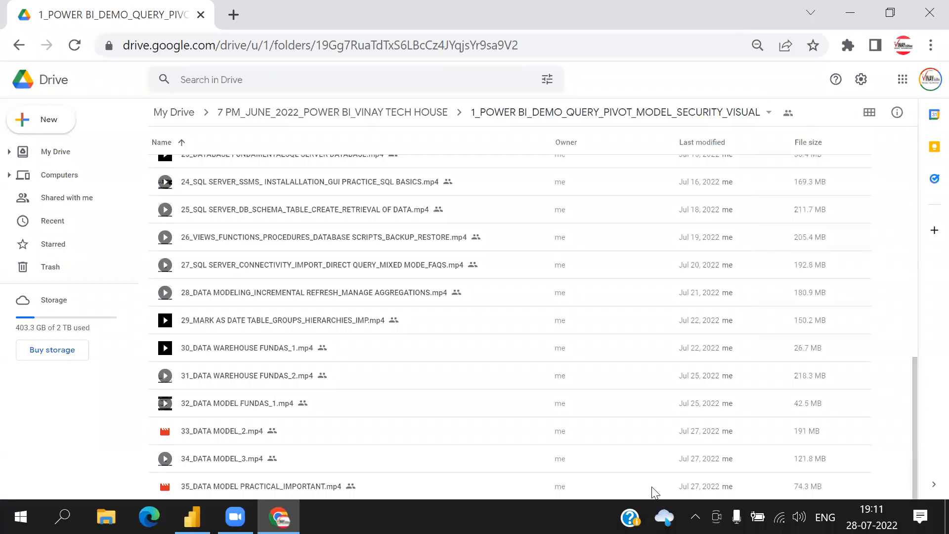
- Point out the data model videos 33_DATA MODEL_2, 34_DATA MODEL_3 and 35_DATA MODEL PRACTICAL_IMPORTANT by selecting them individually
left_click(264, 439)
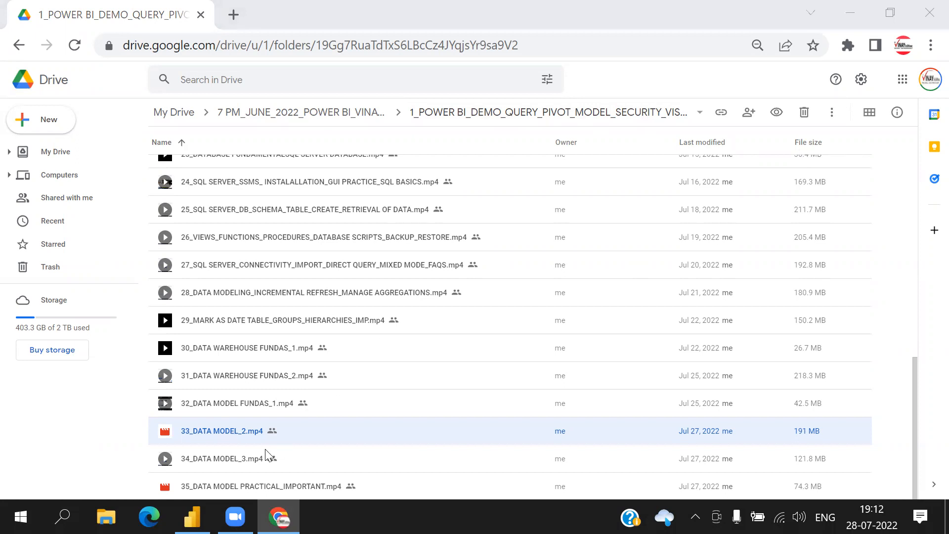
left_click(258, 463)
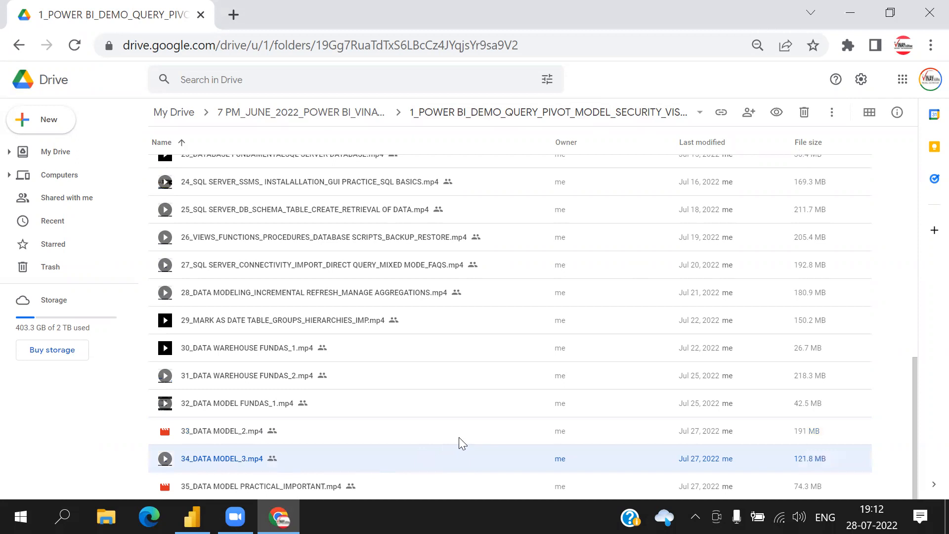
left_click(299, 491)
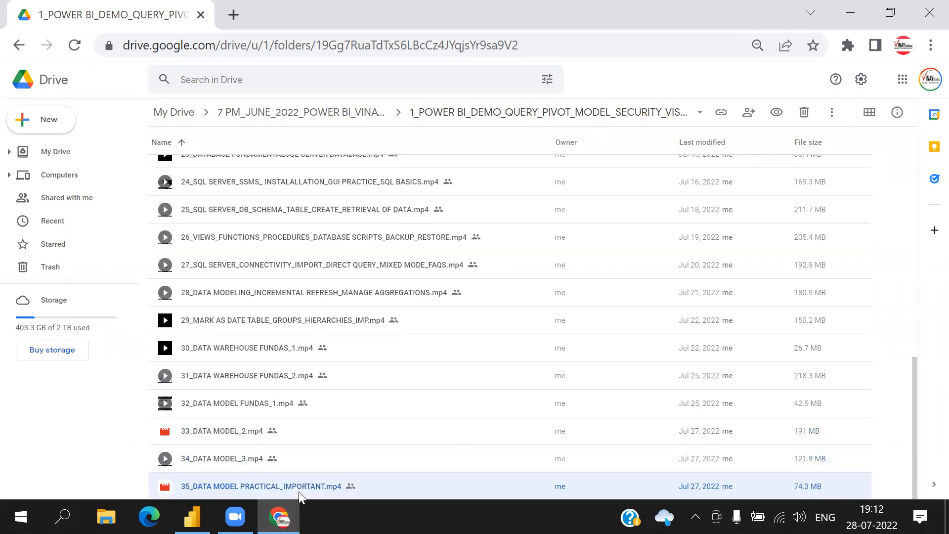
left_click(251, 438)
left_click(242, 459)
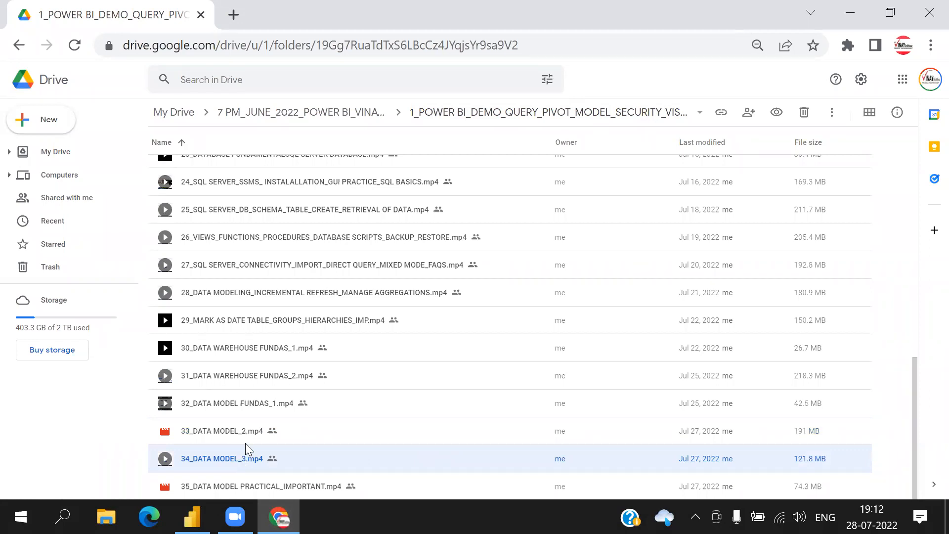
left_click(223, 436)
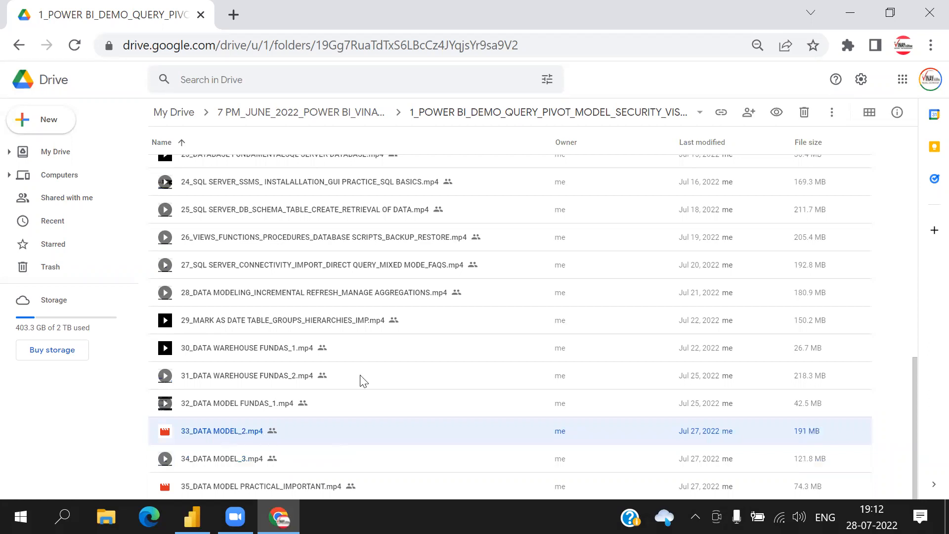
left_click(262, 431)
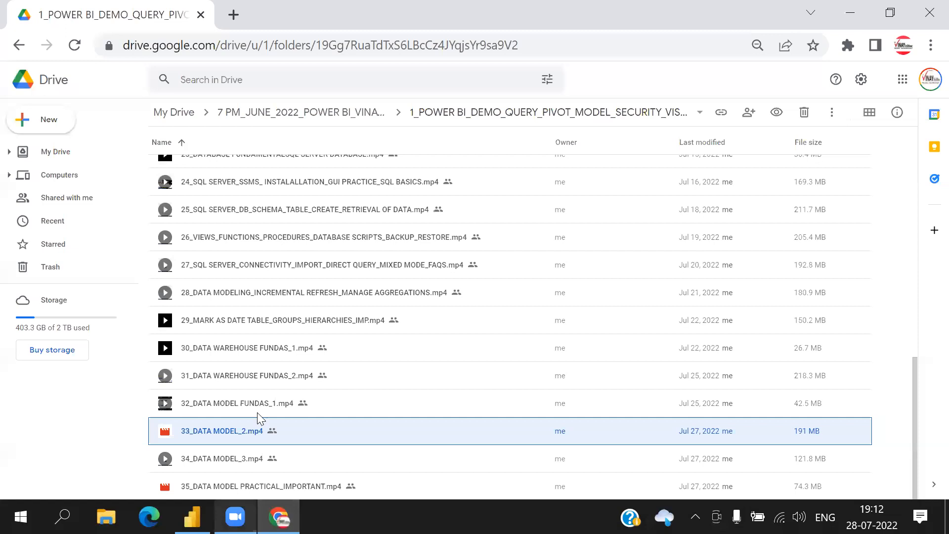
left_click(252, 491)
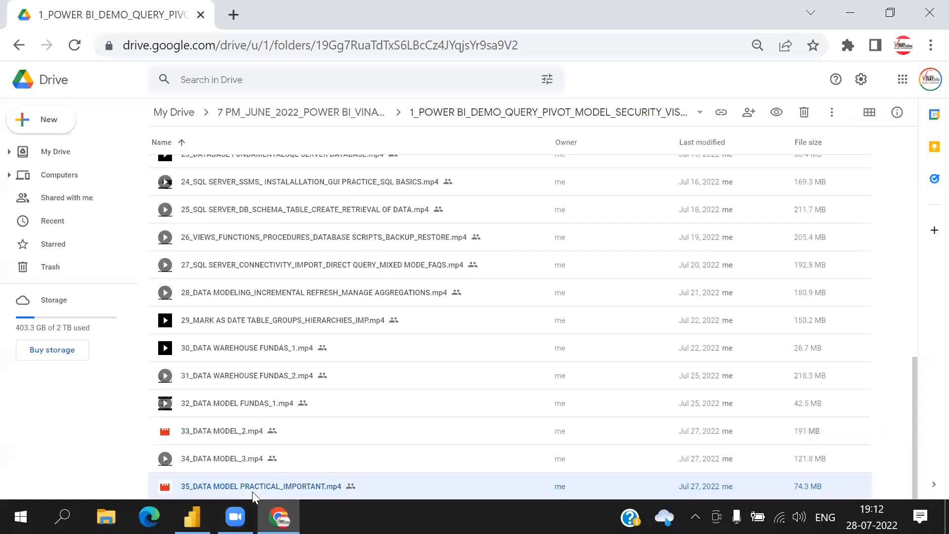
left_click(228, 434)
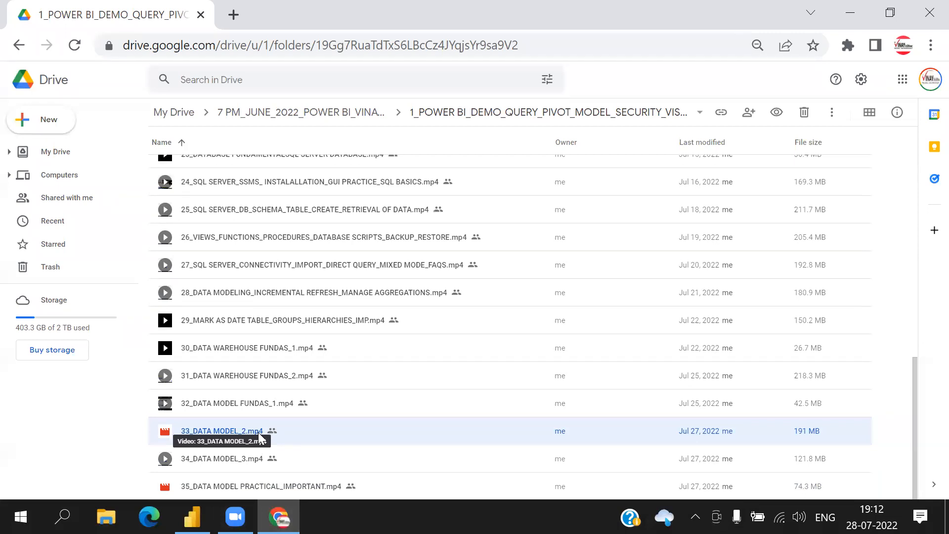
- Close the Drive browser window and open youtube.com in Chrome with the Person 1 profile
left_click(174, 114)
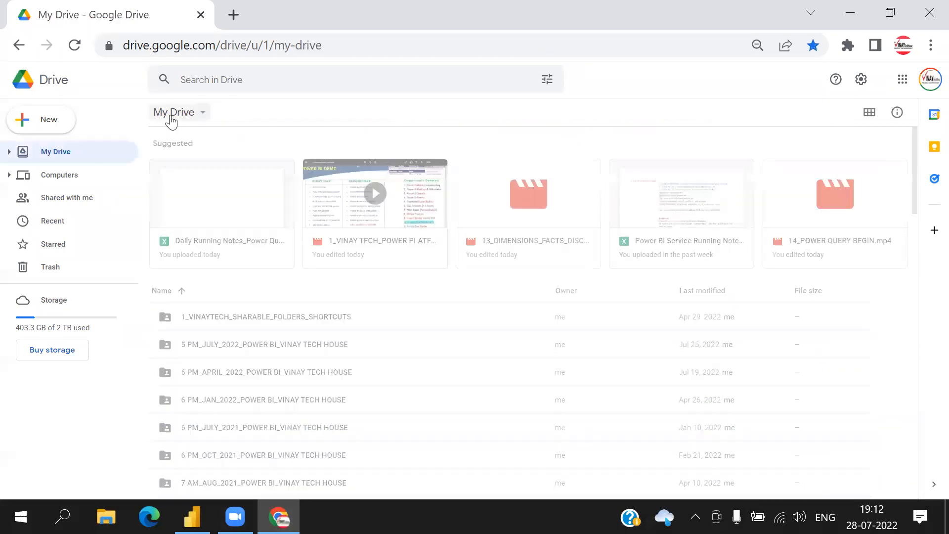
left_click(930, 12)
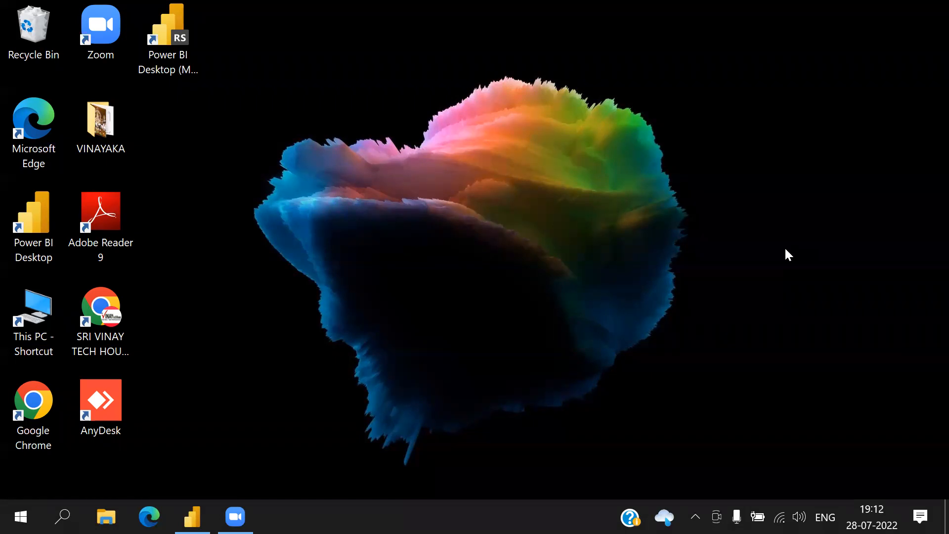
double_click(123, 319)
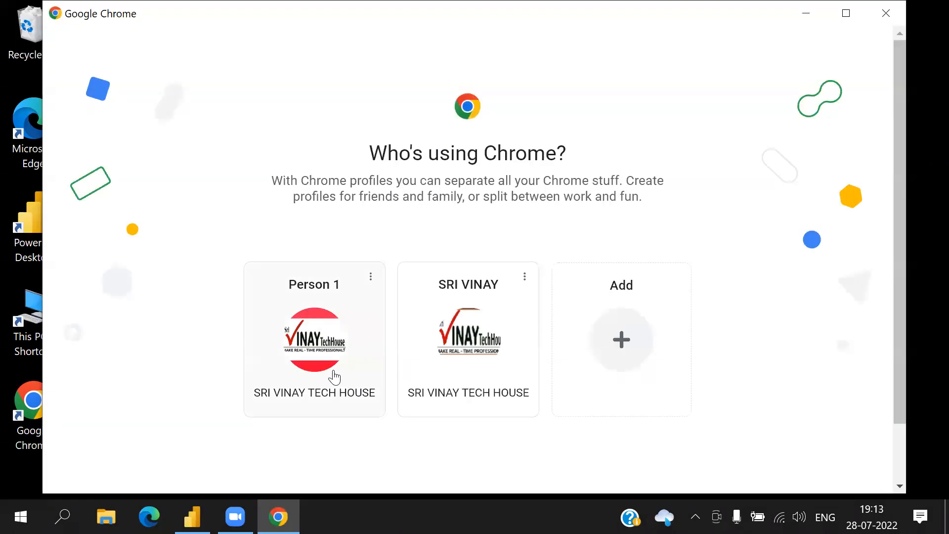
left_click(330, 377)
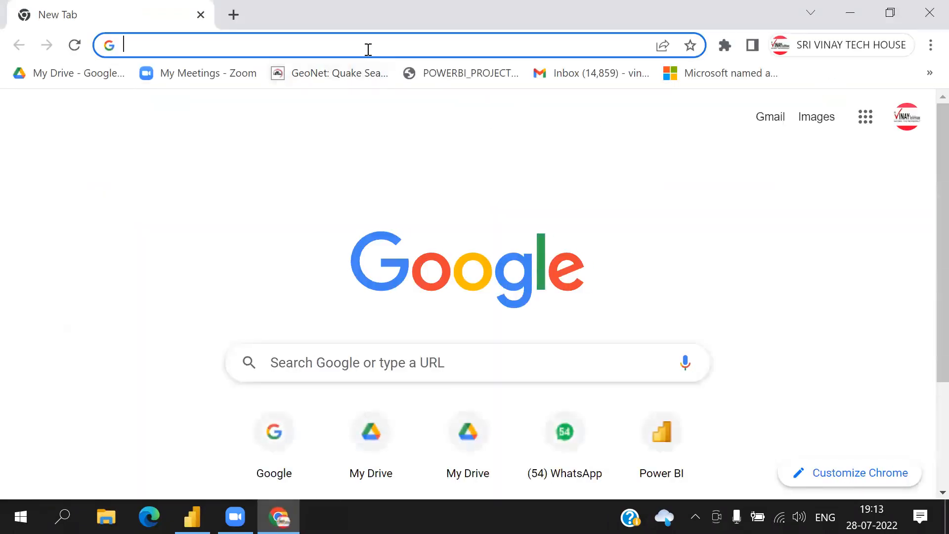
type("youtube.com")
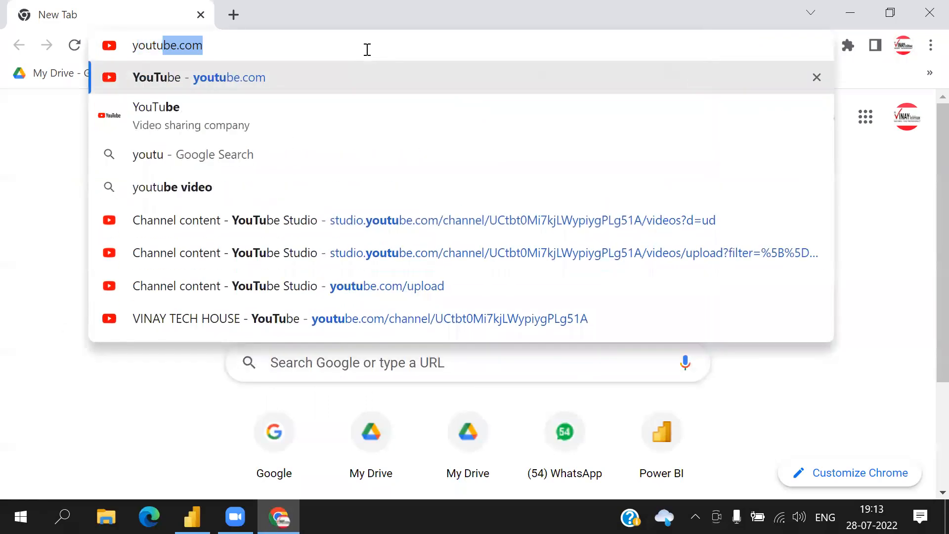
key("Return")
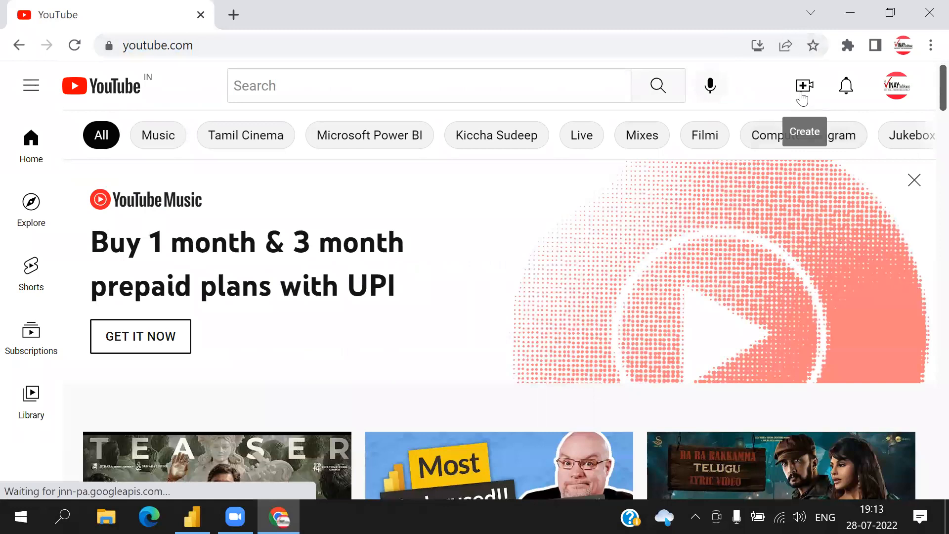
- Start a new video upload on the channel and open the file selection
left_click(804, 88)
left_click(848, 129)
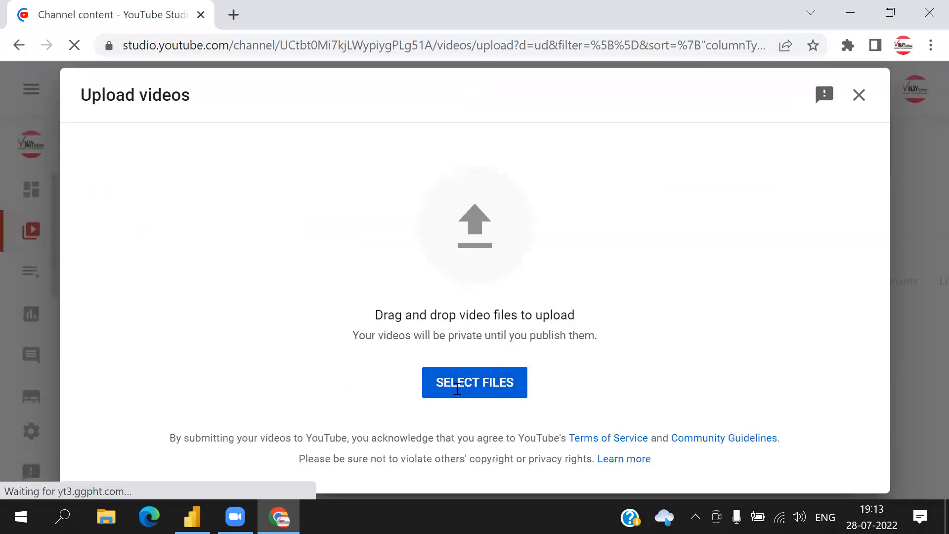
left_click(468, 394)
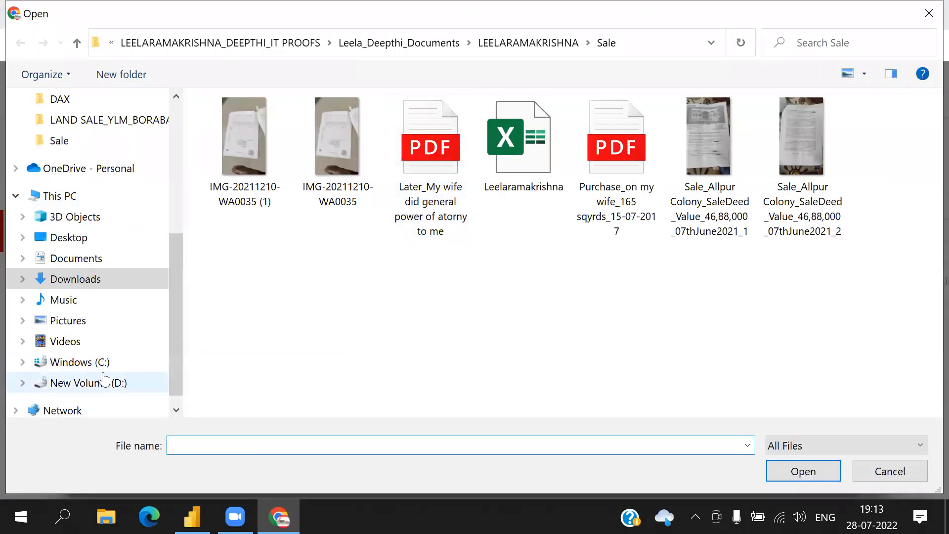
left_click(101, 384)
double_click(258, 127)
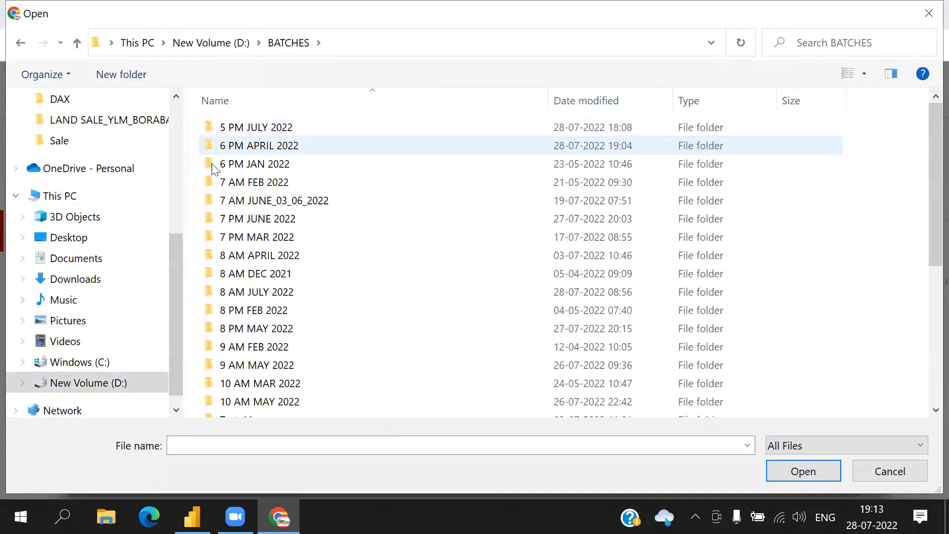
left_click(254, 241)
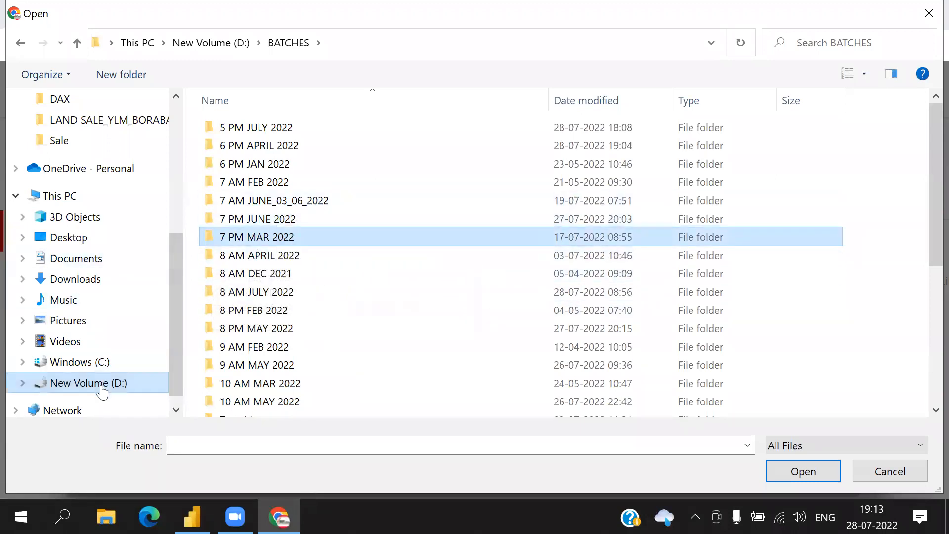
left_click(78, 259)
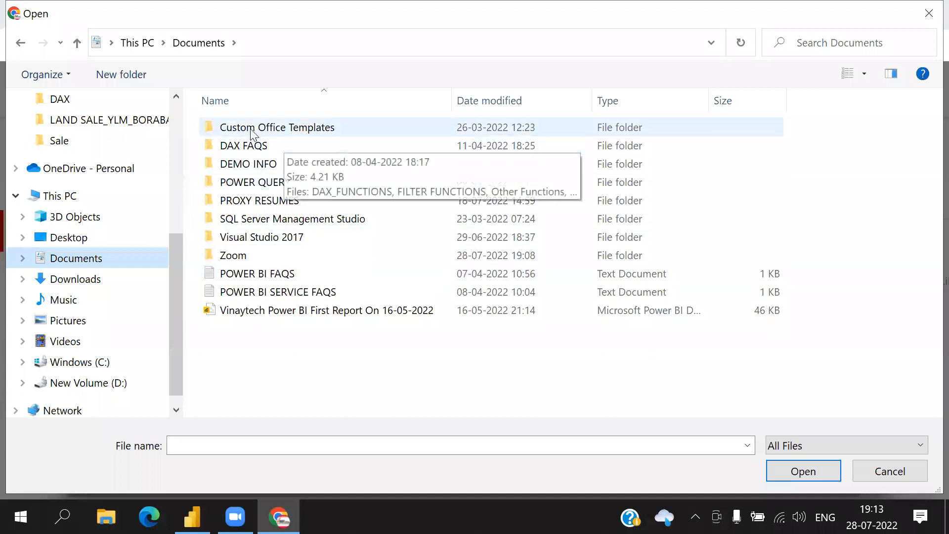
double_click(252, 257)
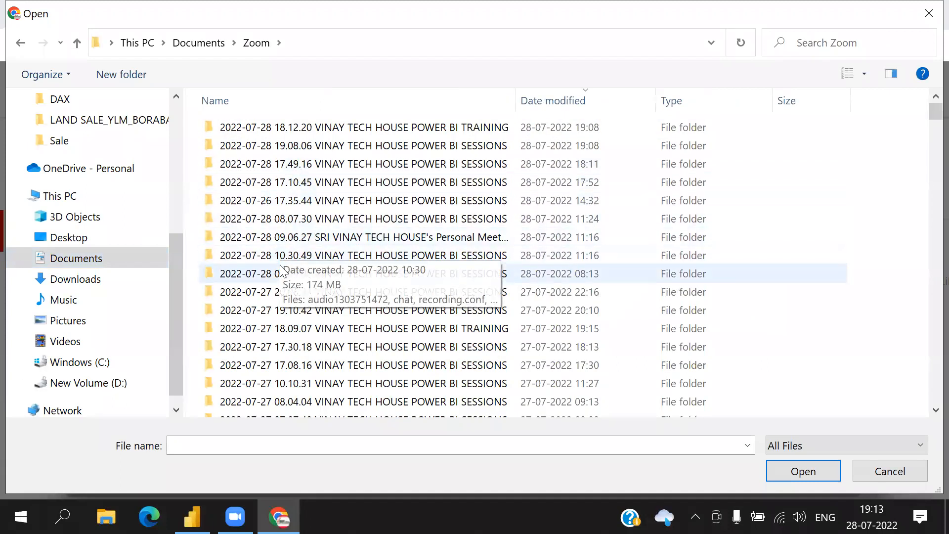
double_click(292, 310)
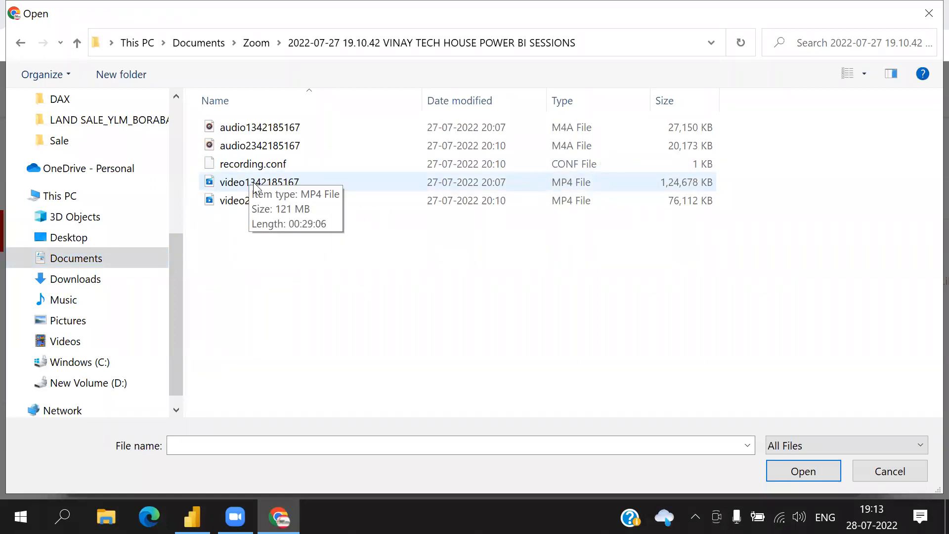
left_click(267, 207)
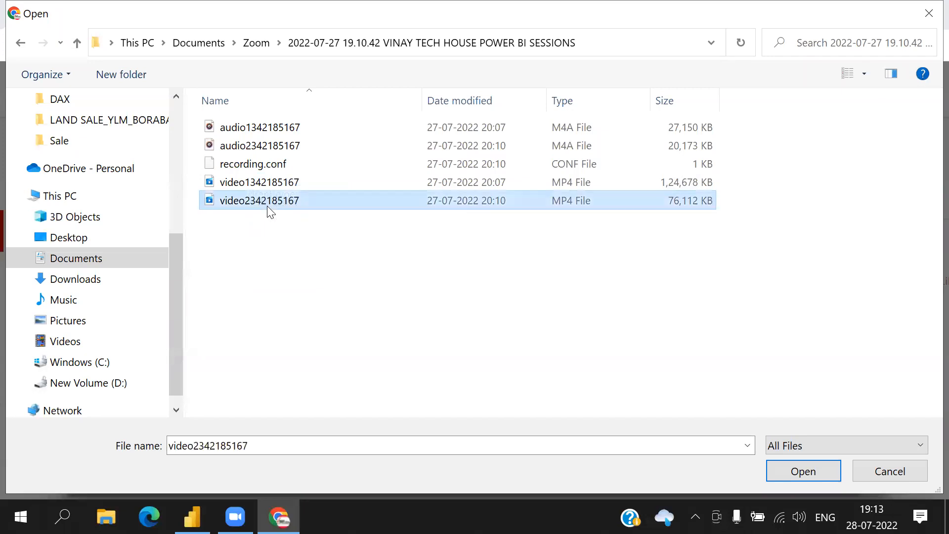
left_click(278, 516)
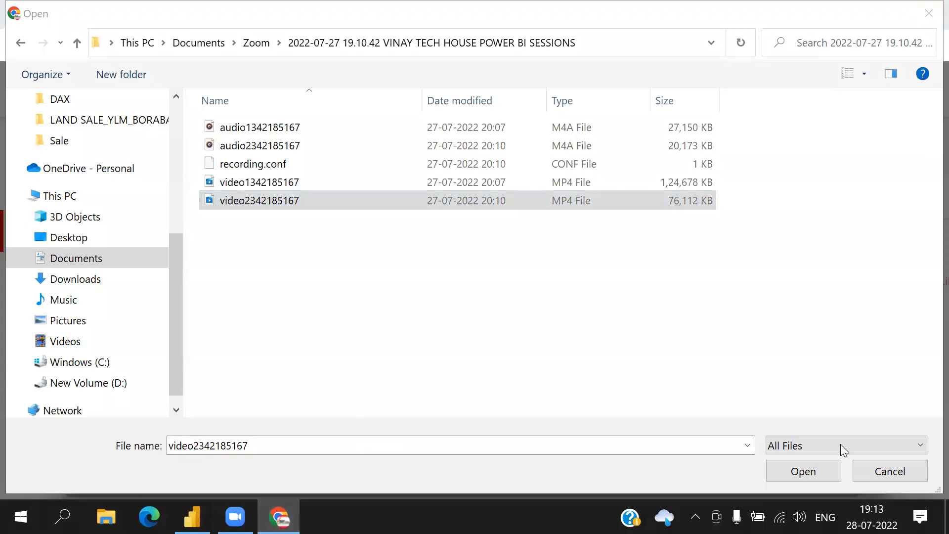
left_click(929, 14)
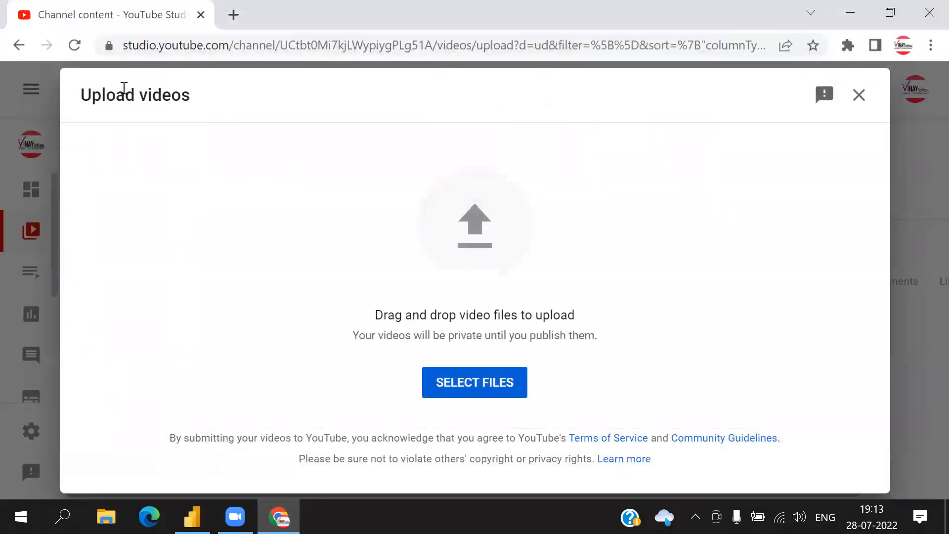
- Open My Drive in a new tab and enter the 7 PM_JUNE_2022_POWER BI_VINAY TECH HOUSE folder
key("ctrl+t")
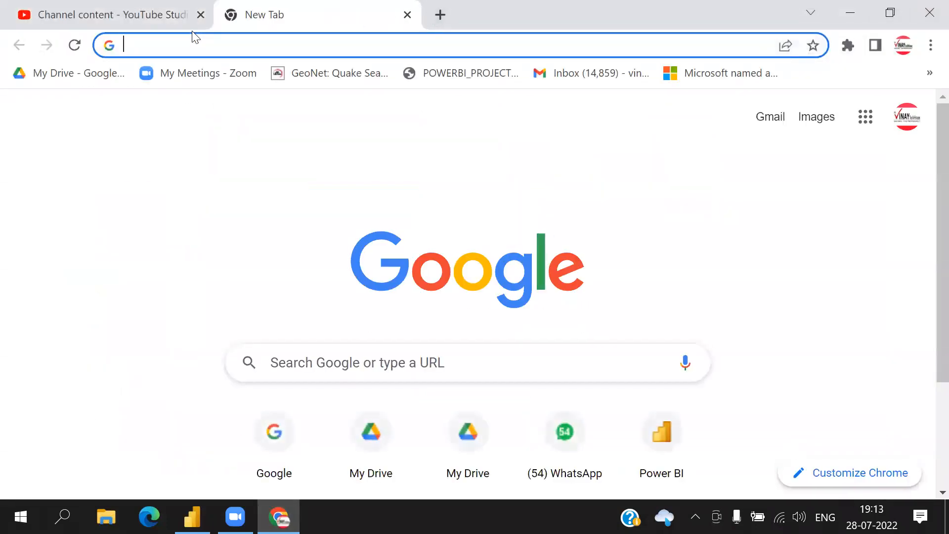
left_click(98, 73)
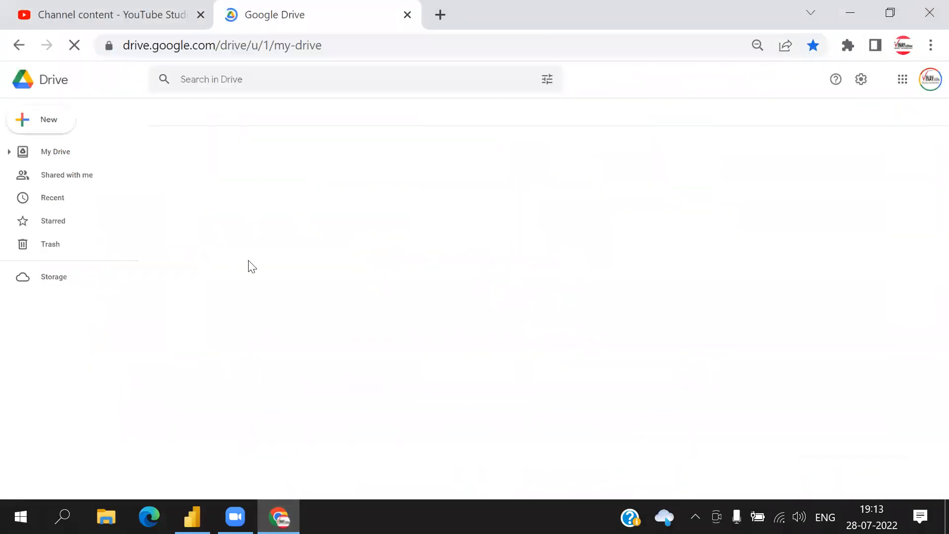
scroll(286, 371, "down", 4)
scroll(278, 373, "up", 3)
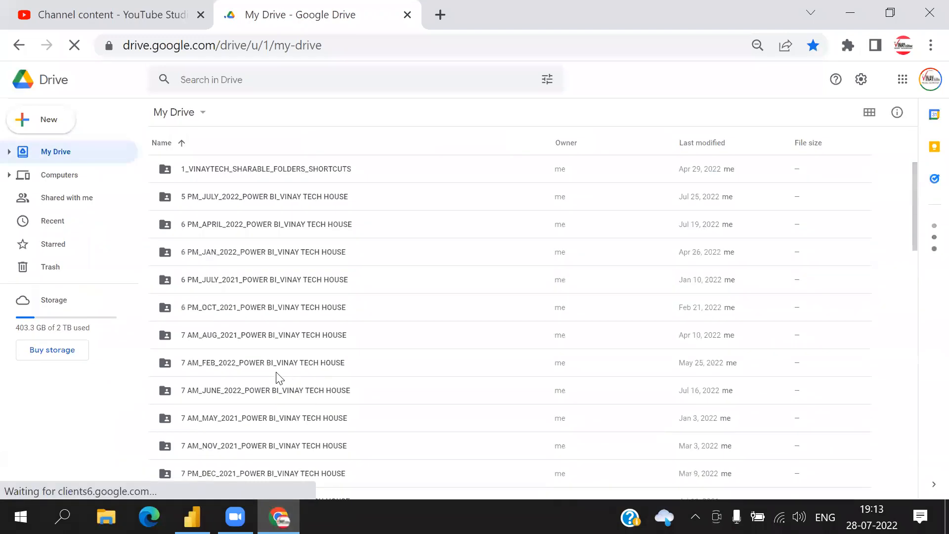
scroll(328, 445, "down", 2)
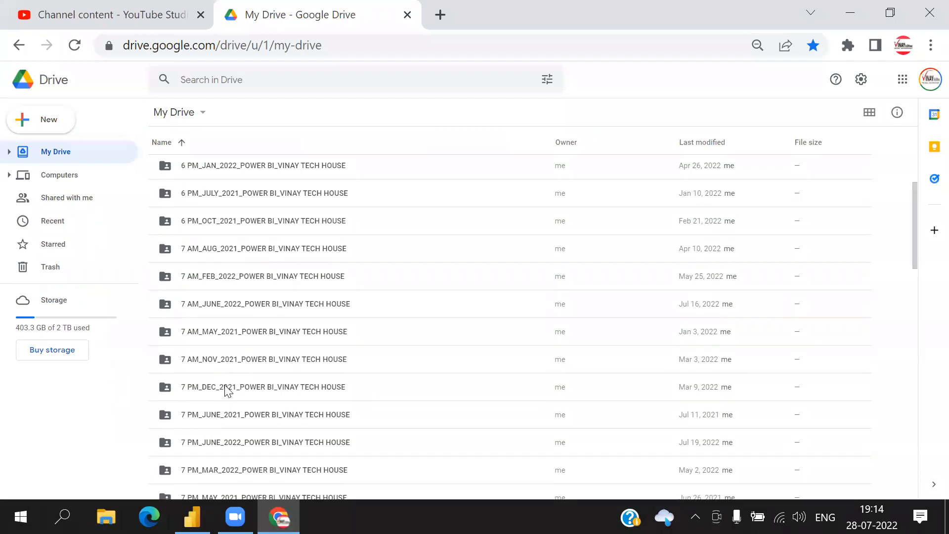
left_click(243, 368)
left_click(240, 421)
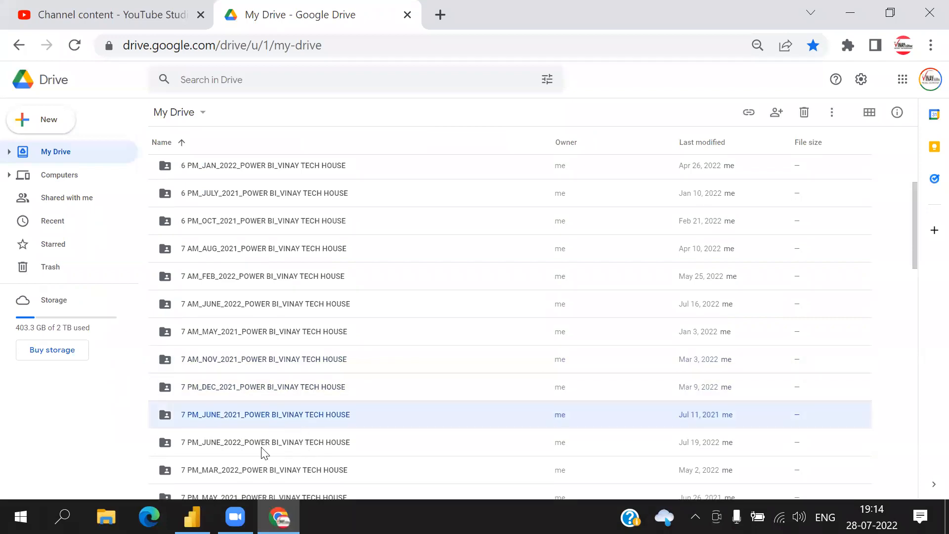
double_click(263, 445)
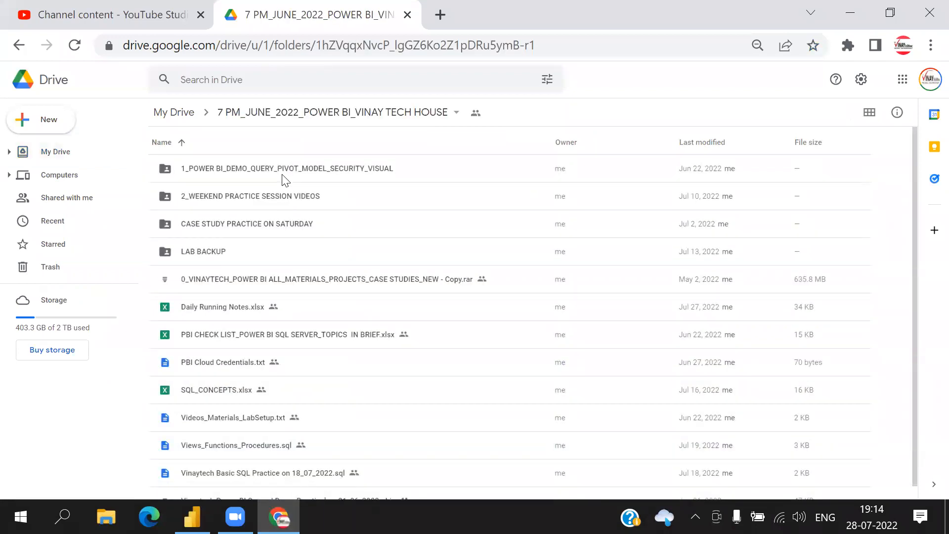
- Open the 1_POWER BI_DEMO_QUERY_PIVOT_MODEL_SECURITY_VISUAL folder and select the 35_DATA MODEL PRACTICAL_IMPORTANT.mp4 video
double_click(285, 180)
scroll(348, 313, "down", 10)
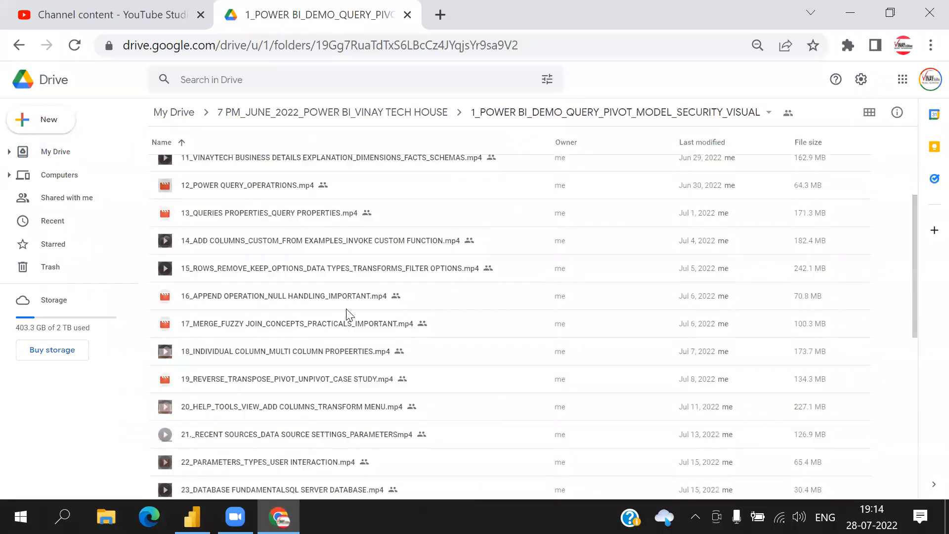
left_click(206, 487)
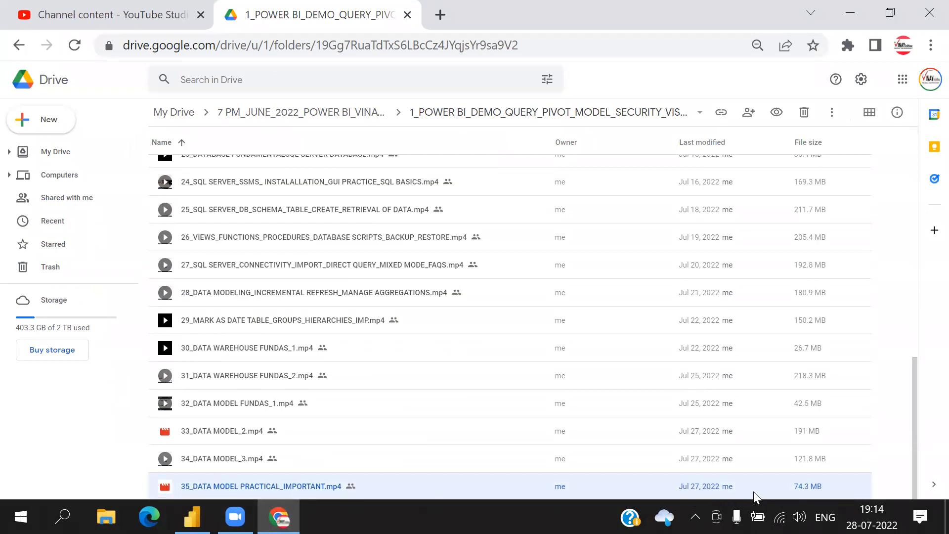
- Return to the YouTube upload and browse for files in the Documents Zoom folder 2022-07-27 19.10.42 VINAY TECH HOUSE POWER BI SESSIONS
left_click(146, 25)
left_click(442, 220)
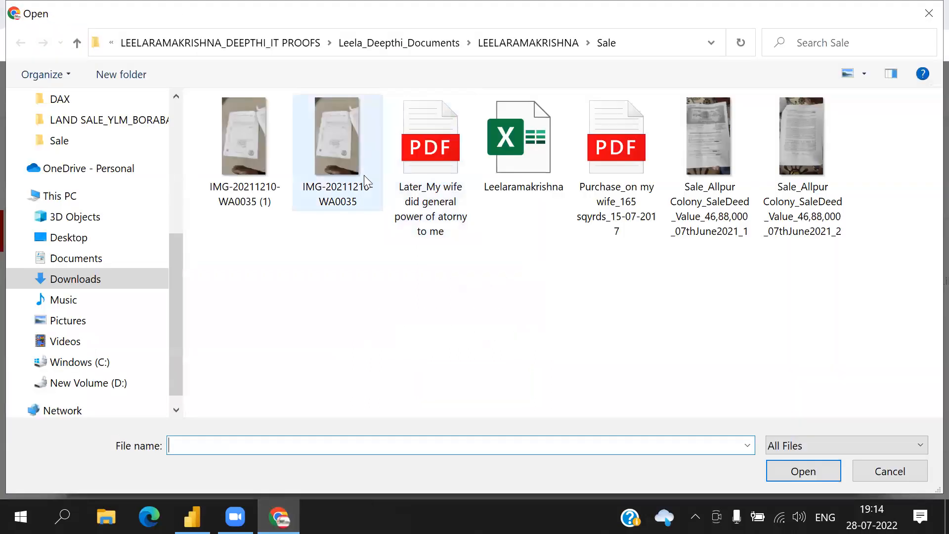
left_click(89, 262)
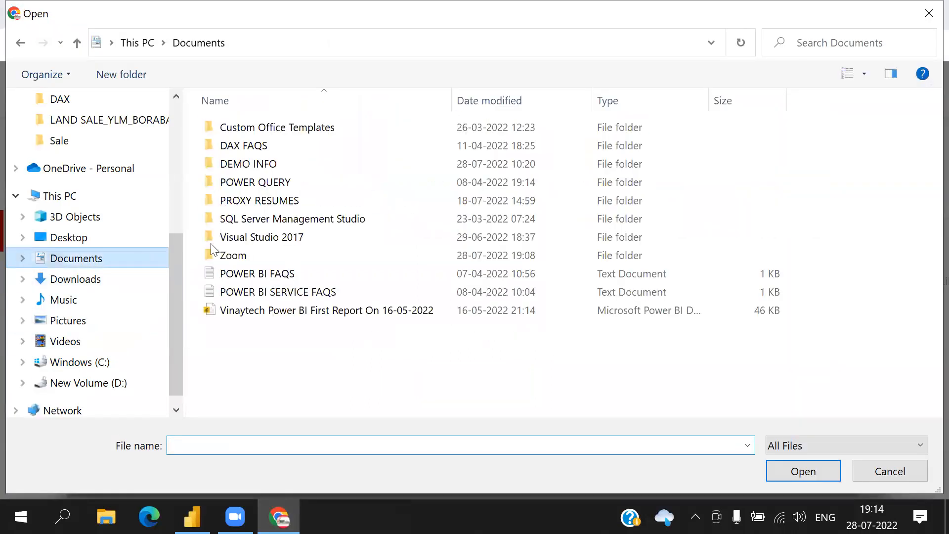
double_click(228, 256)
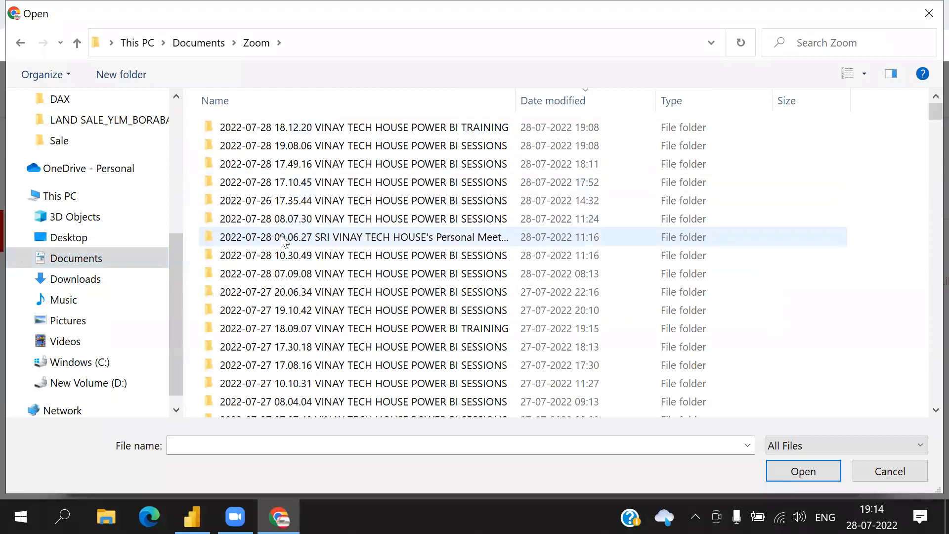
double_click(294, 310)
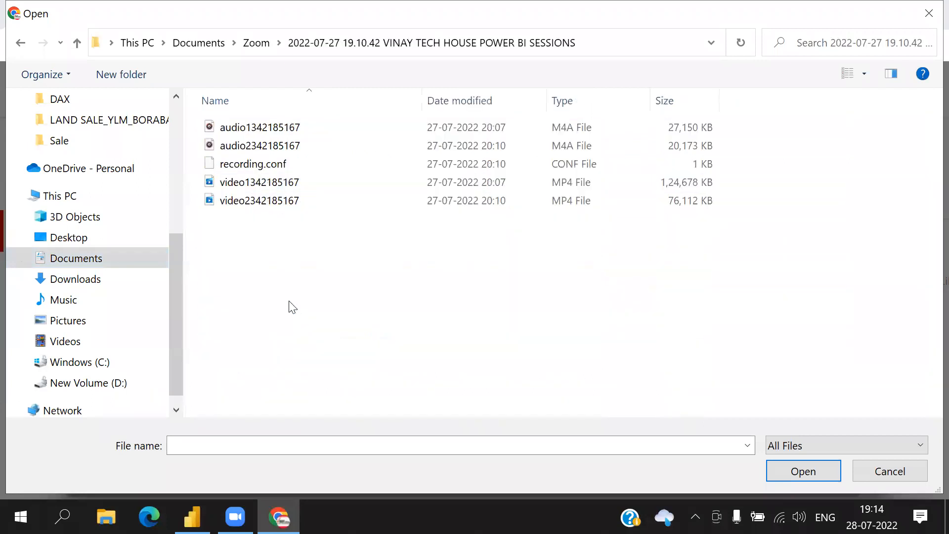
left_click(287, 202)
right_click(287, 204)
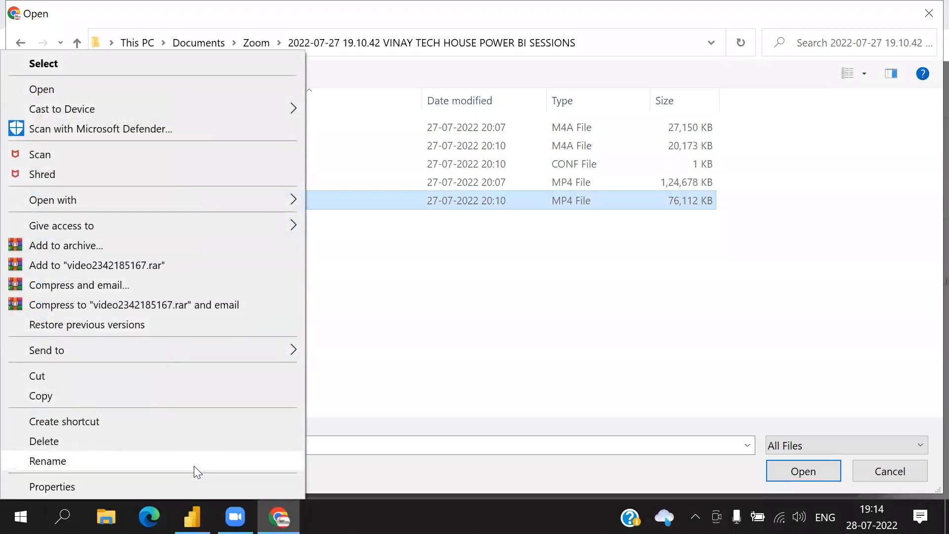
left_click(194, 467)
type("DAT")
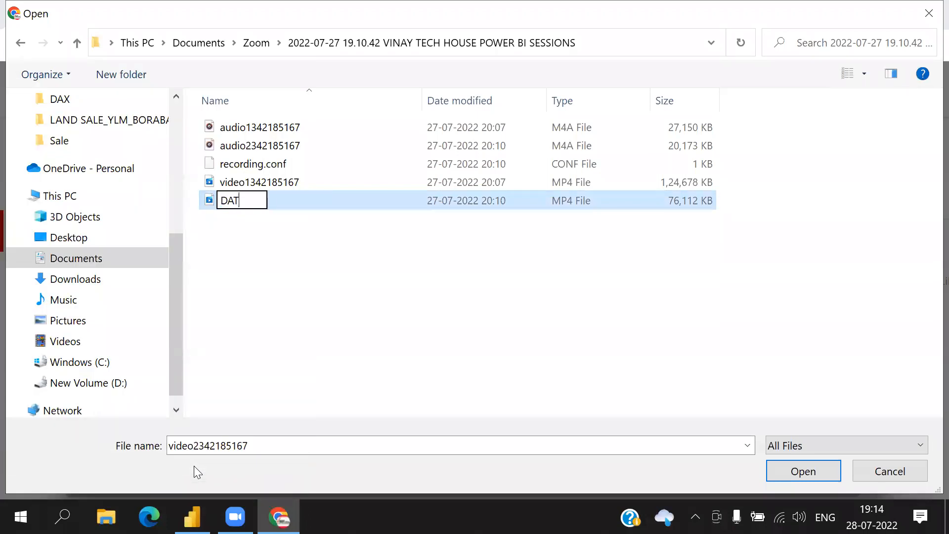
type("A MODEL PRACTI")
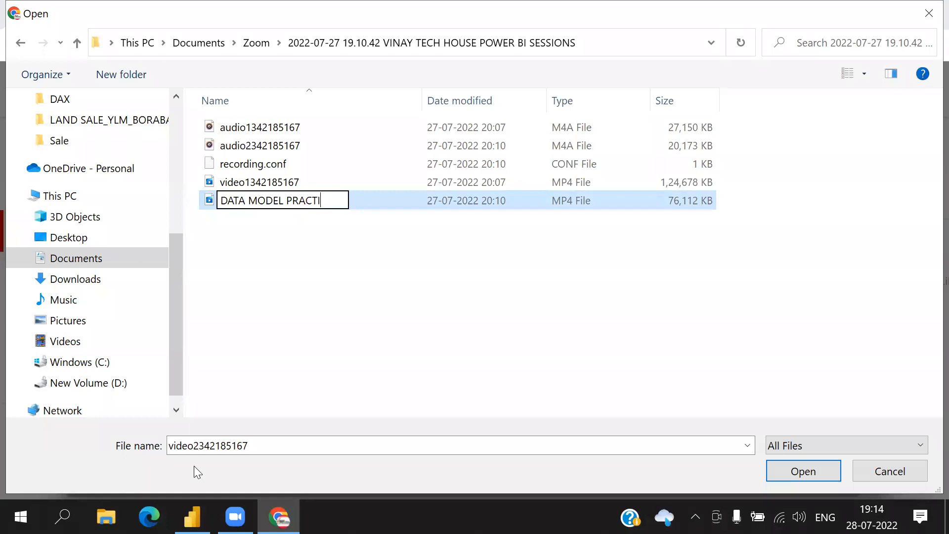
type("CAL VI")
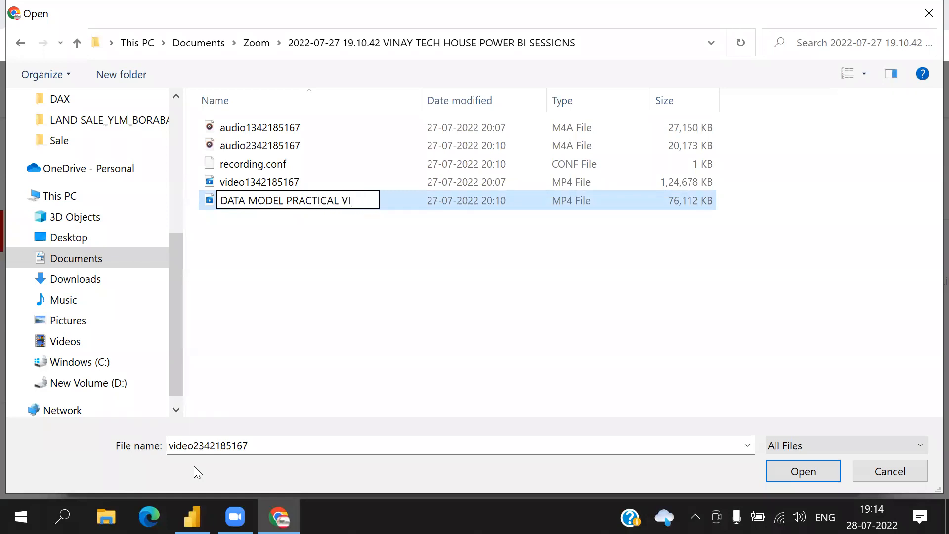
type("DEO_1")
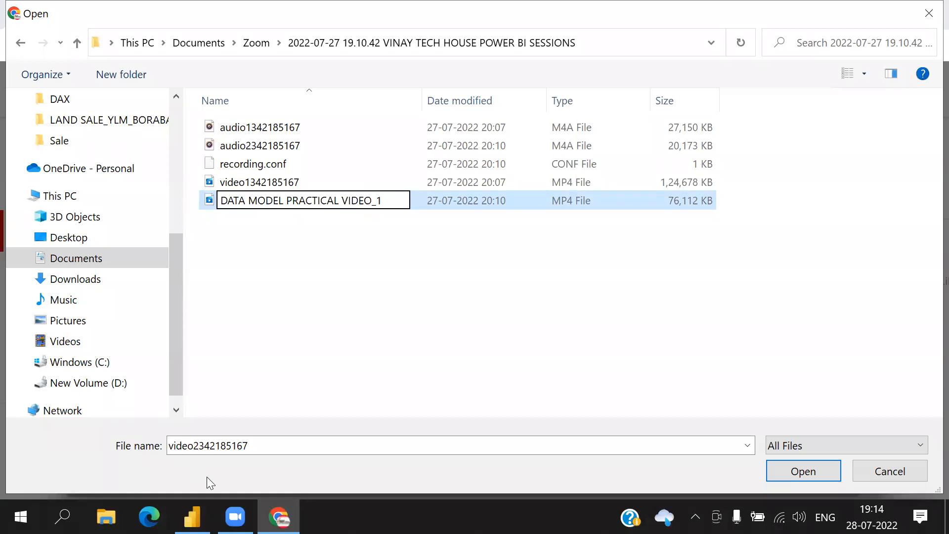
key("BackSpace")
key("BackSpace")
key("BackSpace")
key("BackSpace")
key("BackSpace")
key("BackSpace")
key("BackSpace")
key("BackSpace")
type("_1")
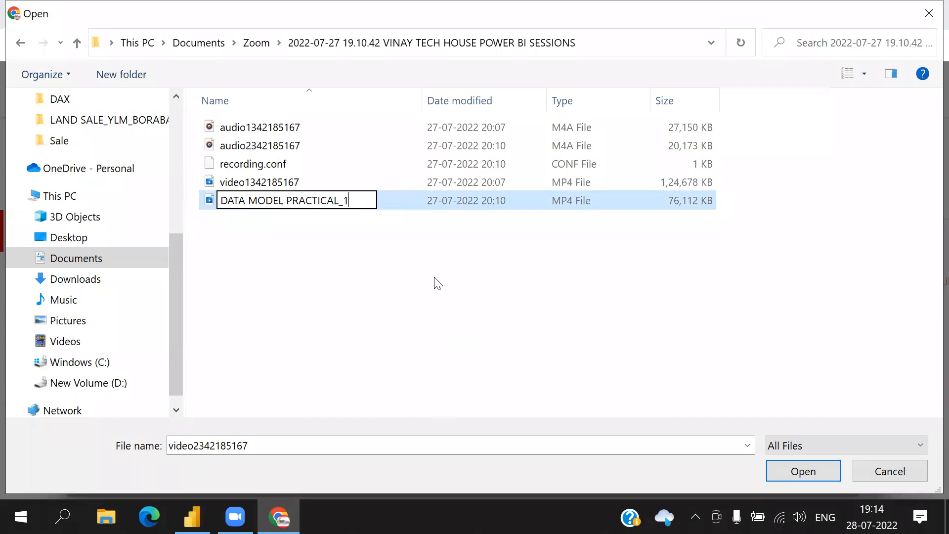
key("Return")
- Upload the DATA MODEL PRACTICAL_1 recording and mark it as not made for kids
double_click(283, 166)
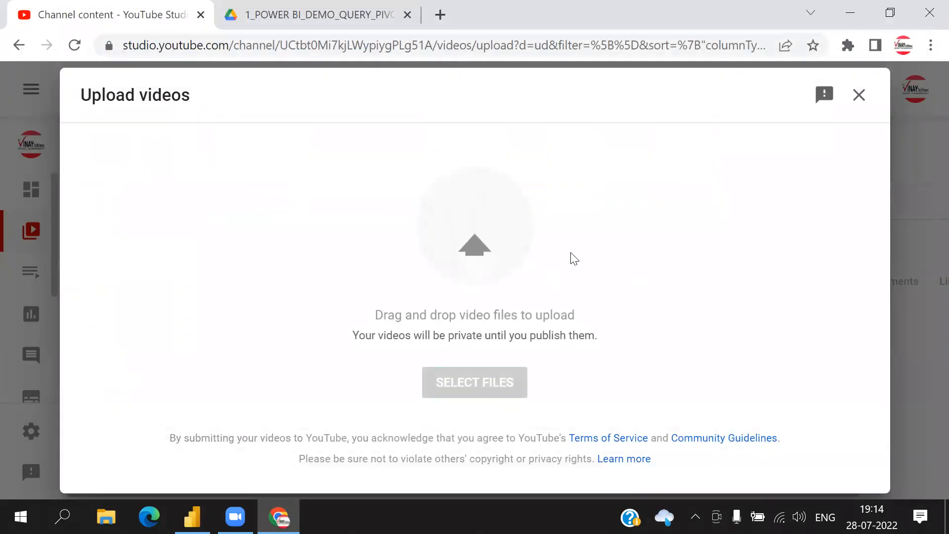
scroll(656, 368, "down", 2)
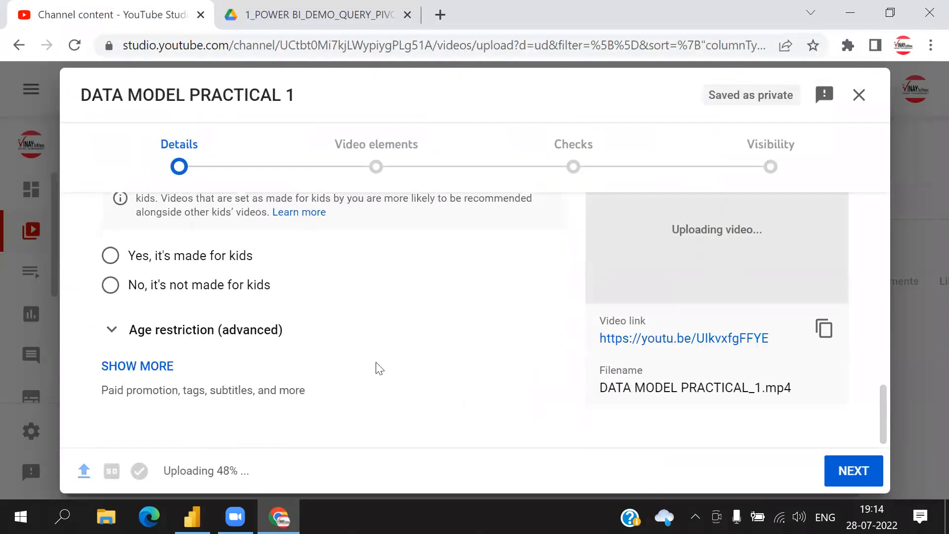
left_click(110, 285)
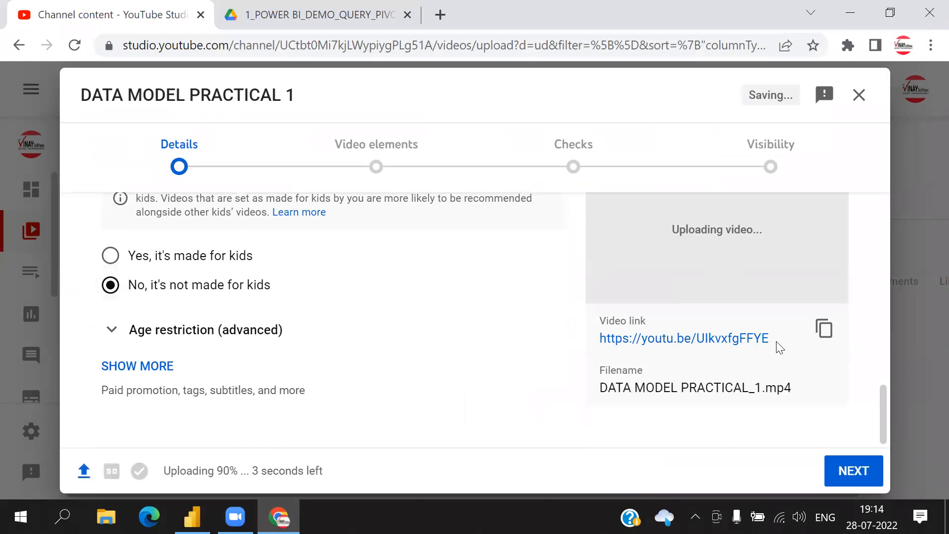
- Copy the uploaded video's link and advance through Video elements and Checks to the Visibility settings
left_click_drag(776, 342, 599, 341)
key("ctrl+c")
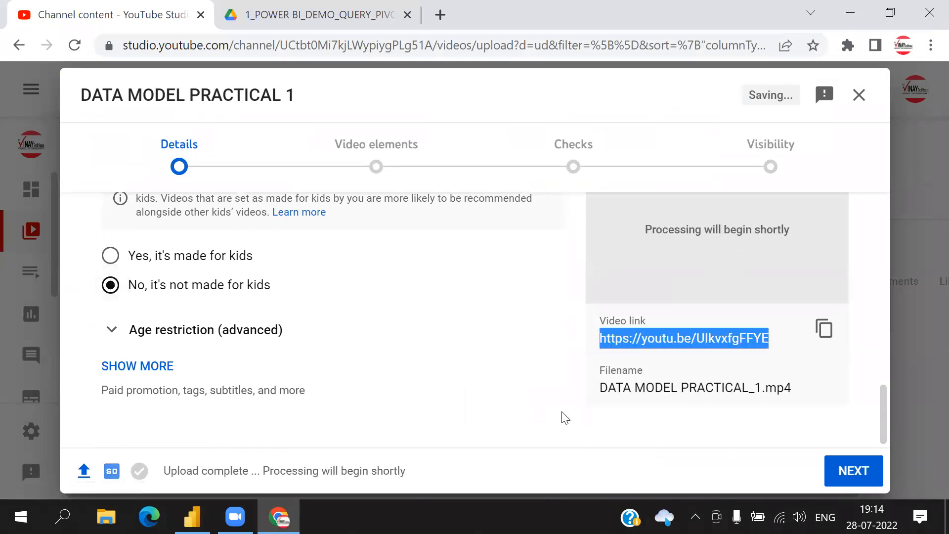
left_click(867, 475)
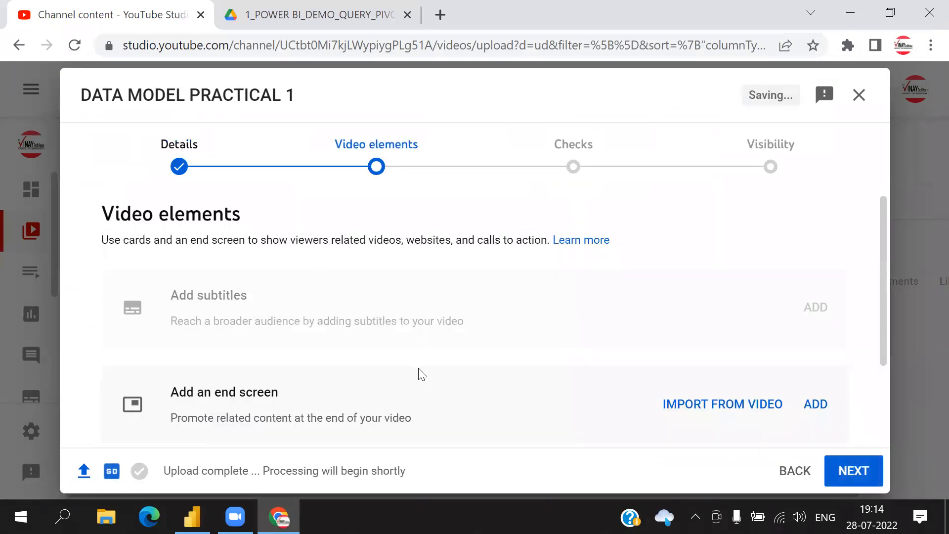
scroll(420, 376, "down", 2)
left_click(854, 476)
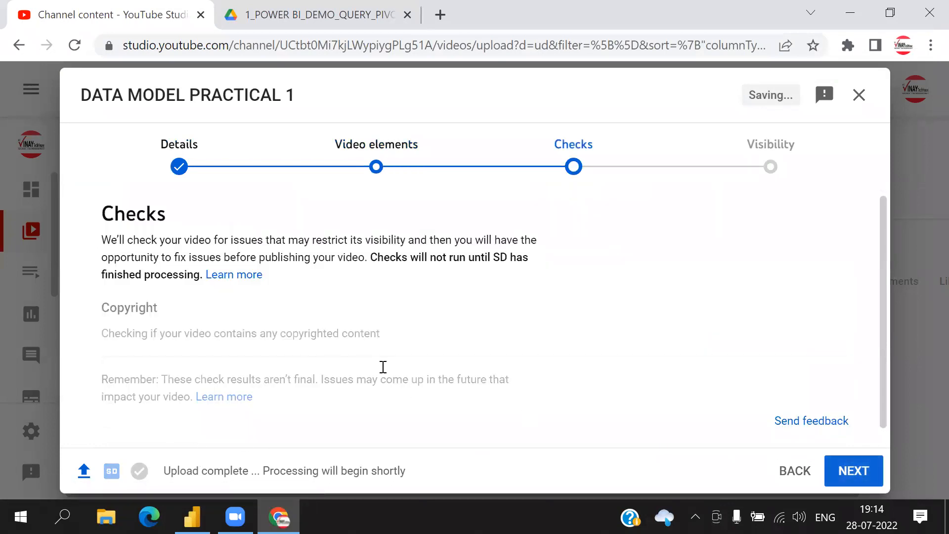
scroll(332, 352, "down", 1)
left_click(831, 475)
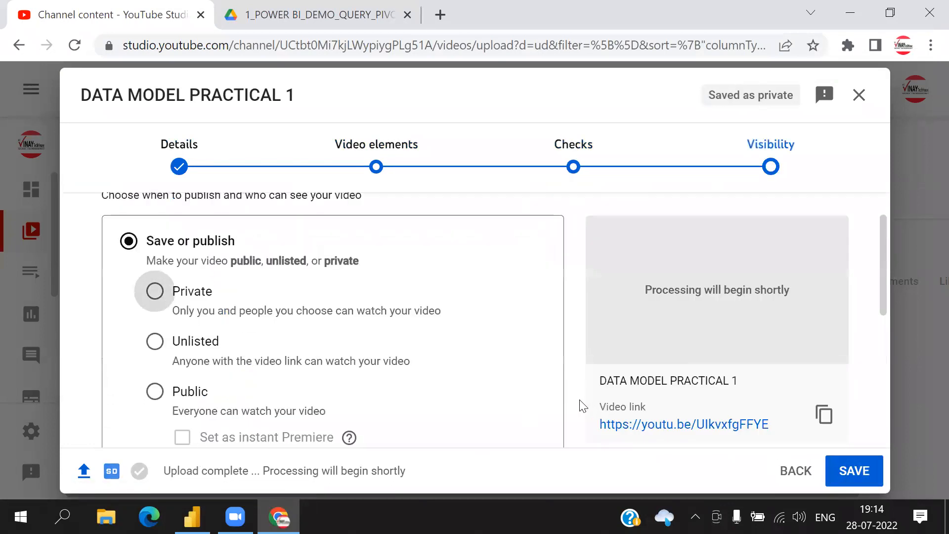
- Set the DATA MODEL PRACTICAL 1 video's visibility to Public and publish it
scroll(271, 291, "down", 5)
scroll(262, 289, "up", 4)
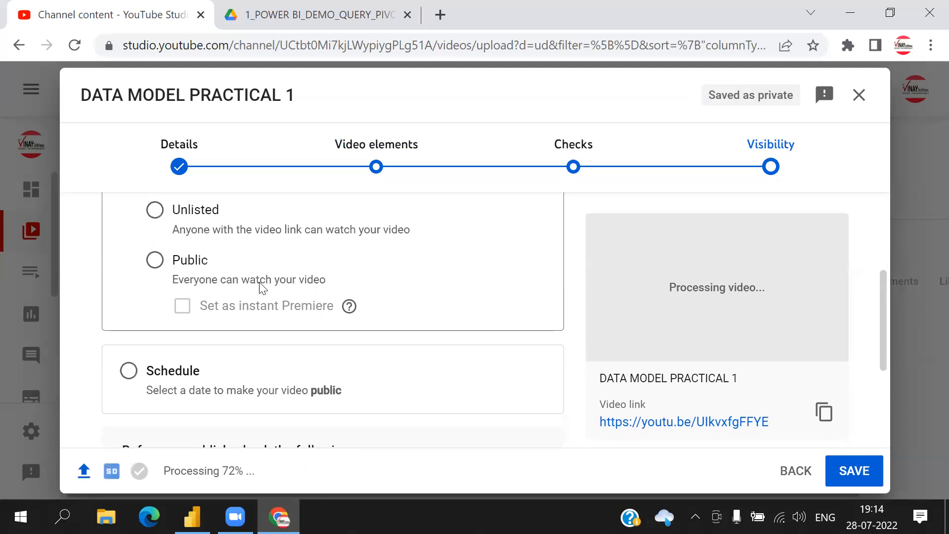
left_click(155, 260)
scroll(417, 329, "down", 3)
left_click(846, 474)
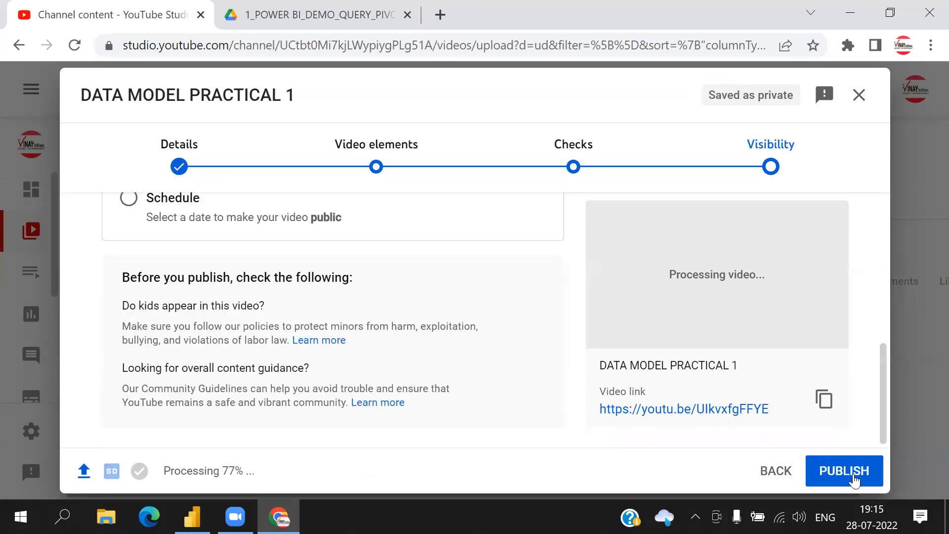
- Open WhatsApp Web in a new browser tab
left_click(330, 28)
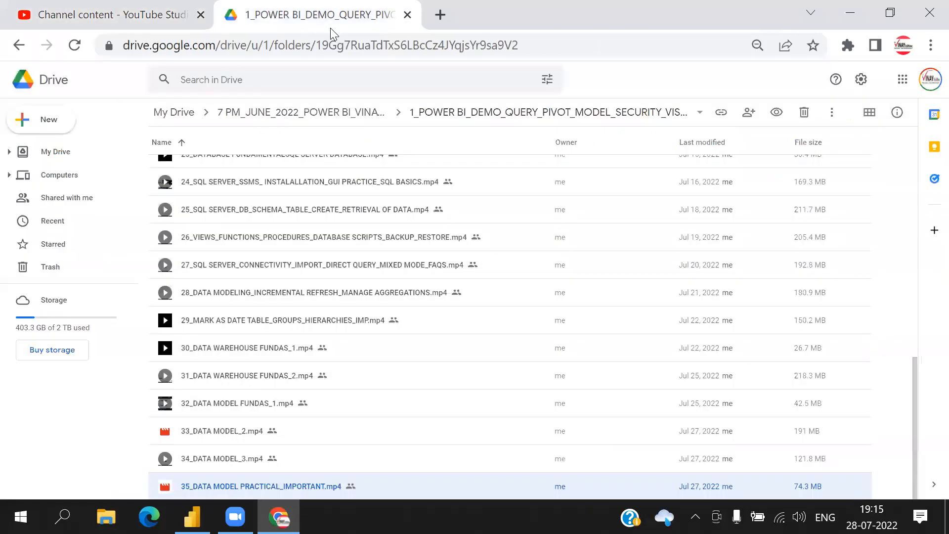
left_click(435, 28)
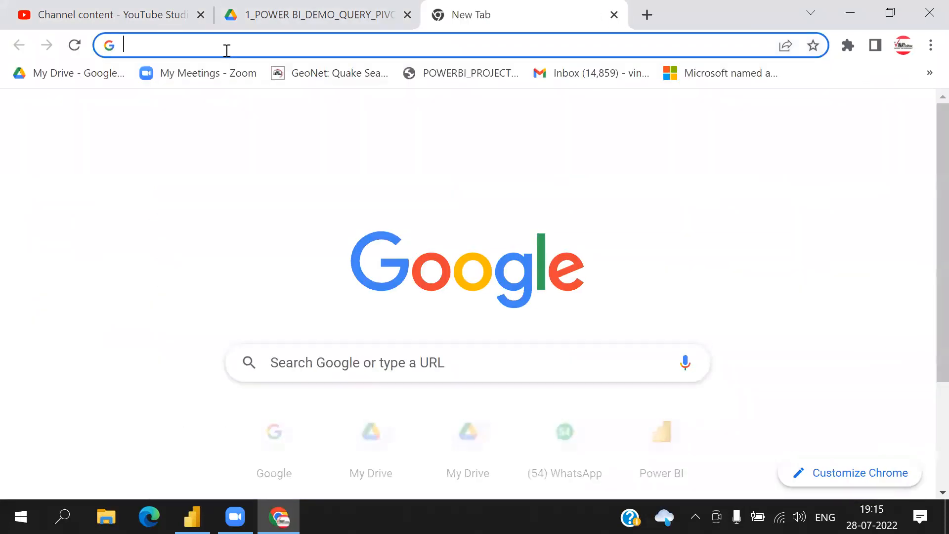
type("WEB")
key("Right")
key("Return")
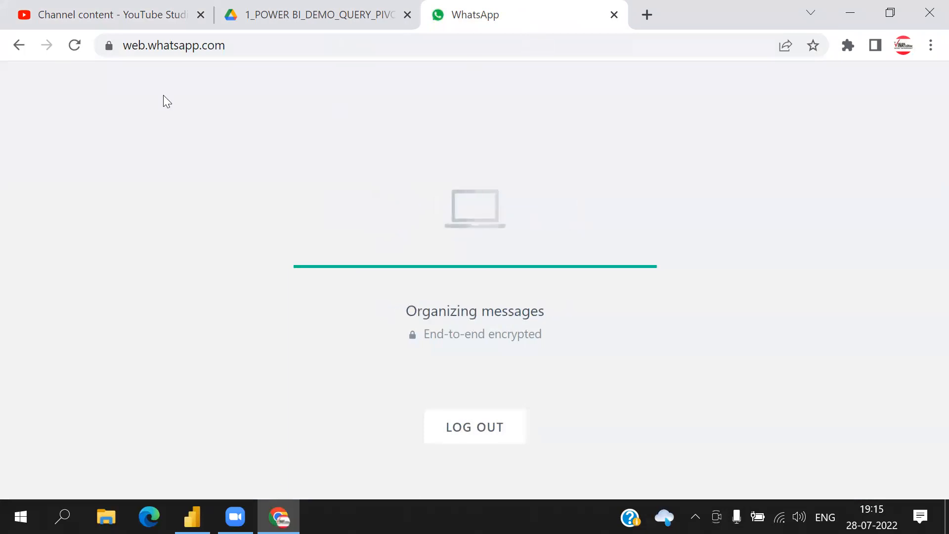
left_click(133, 135)
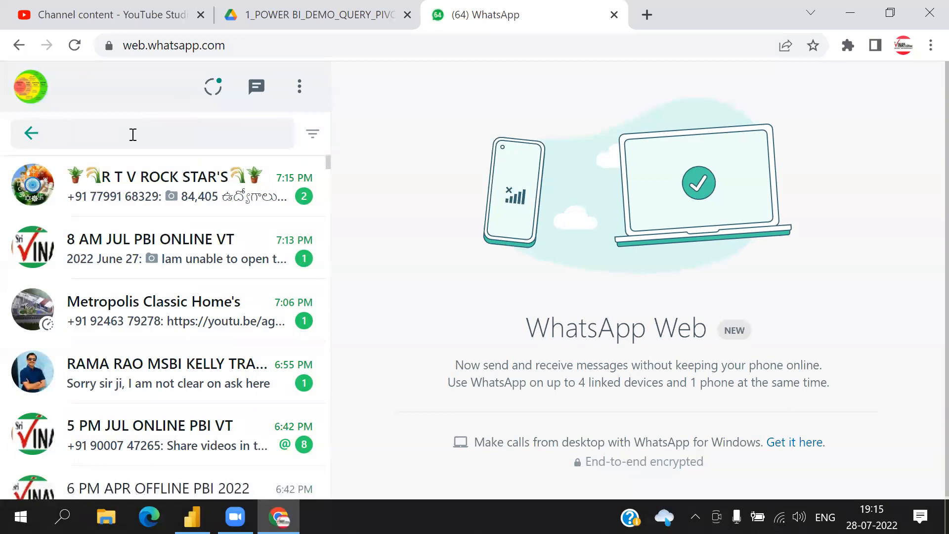
type("7 PM")
left_click(174, 258)
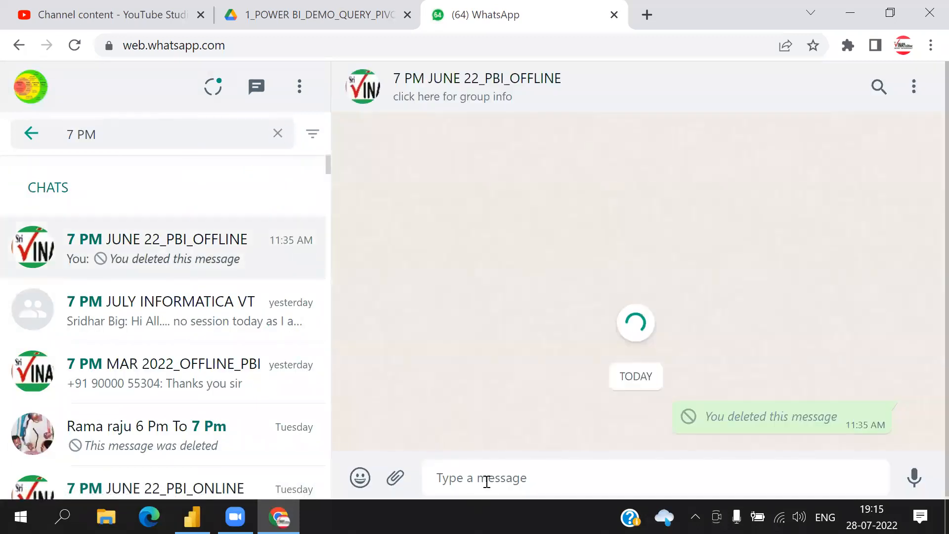
type("https://youtu.be/UIkvxfgFFYE")
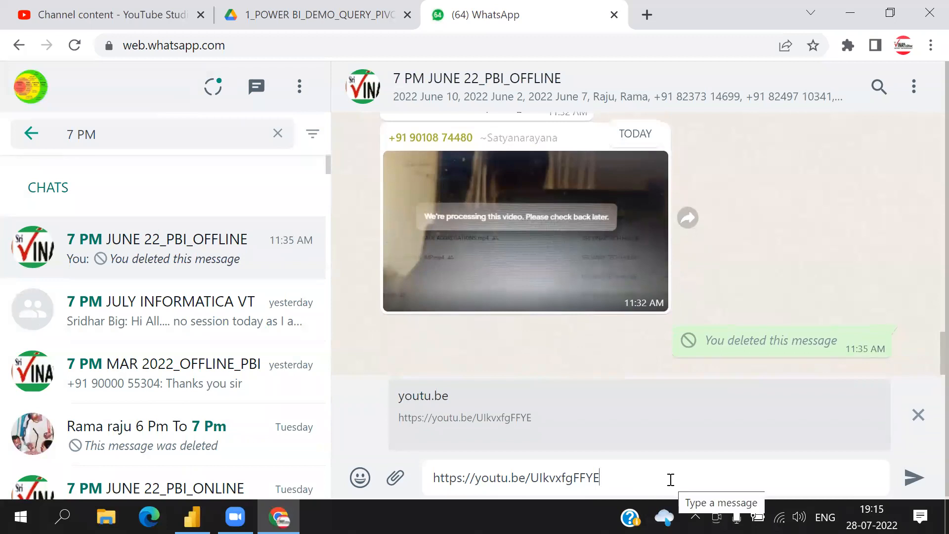
key("Return")
- Find the 7 PM JUNE 22_PBI_ONLINE group by searching for 7 PM JUN and send it the same video link
left_click(278, 133)
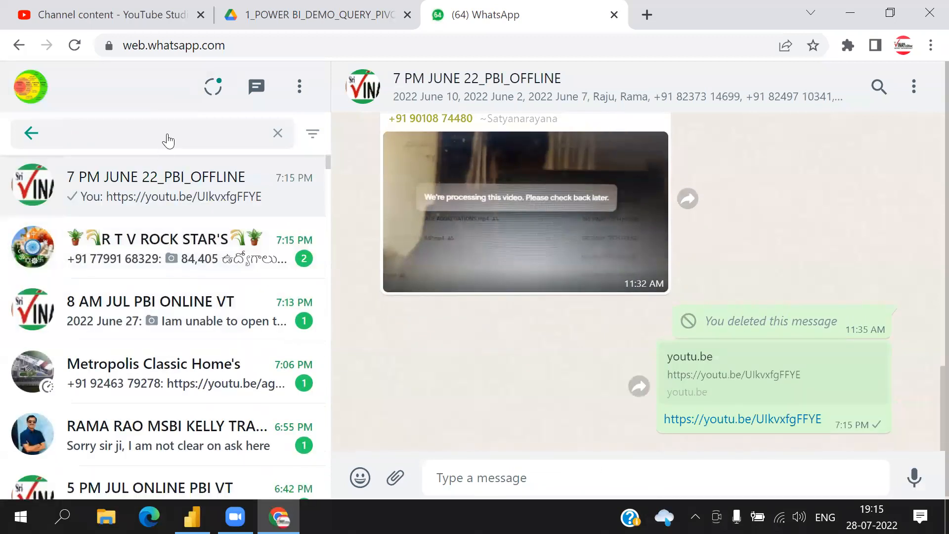
type("7PM")
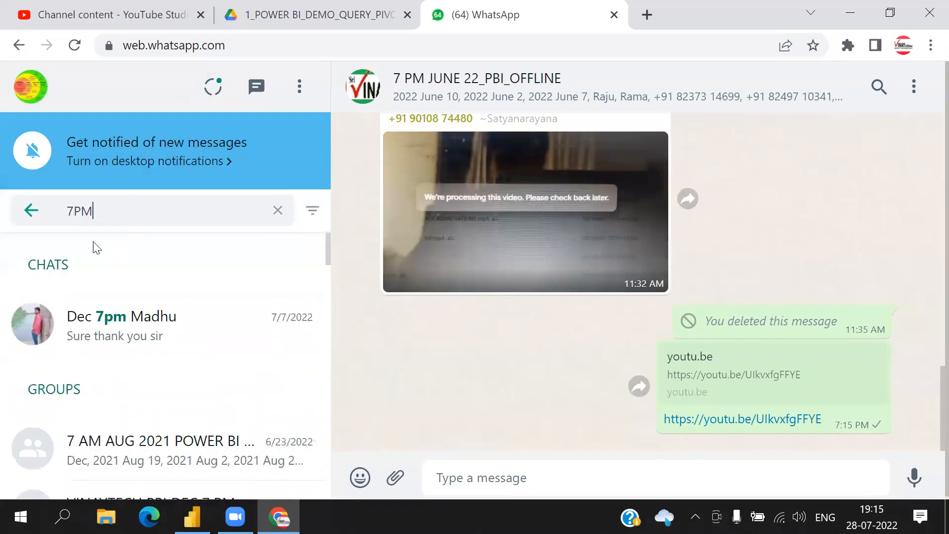
left_click(75, 211)
type("PM")
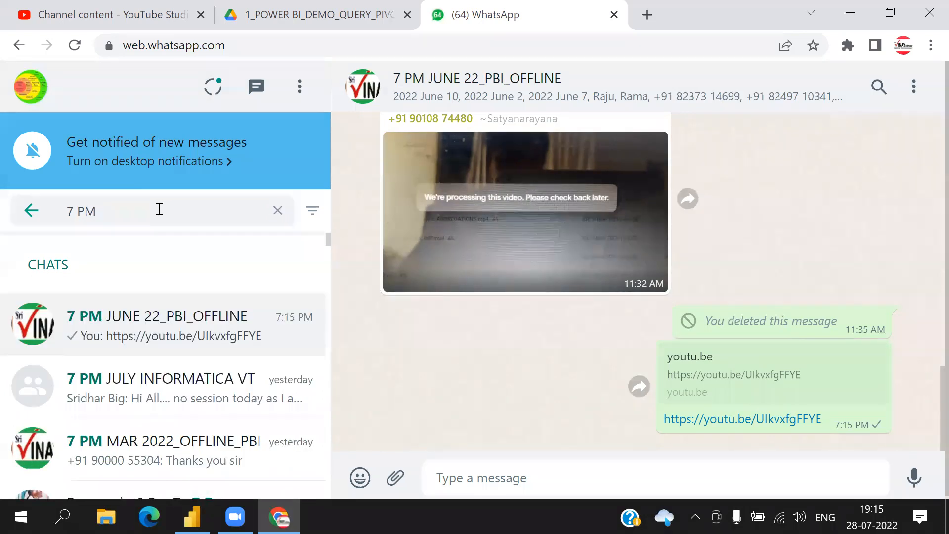
type(" JUN")
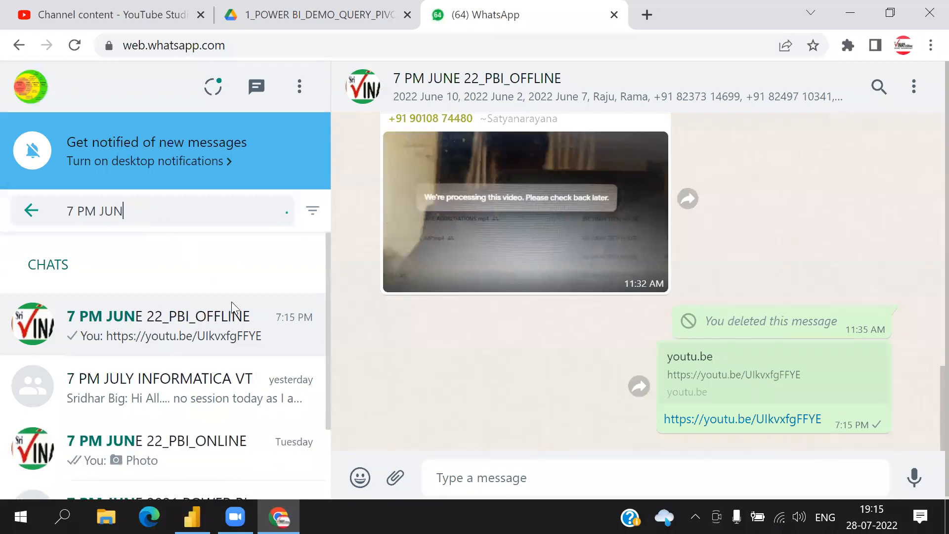
left_click(199, 400)
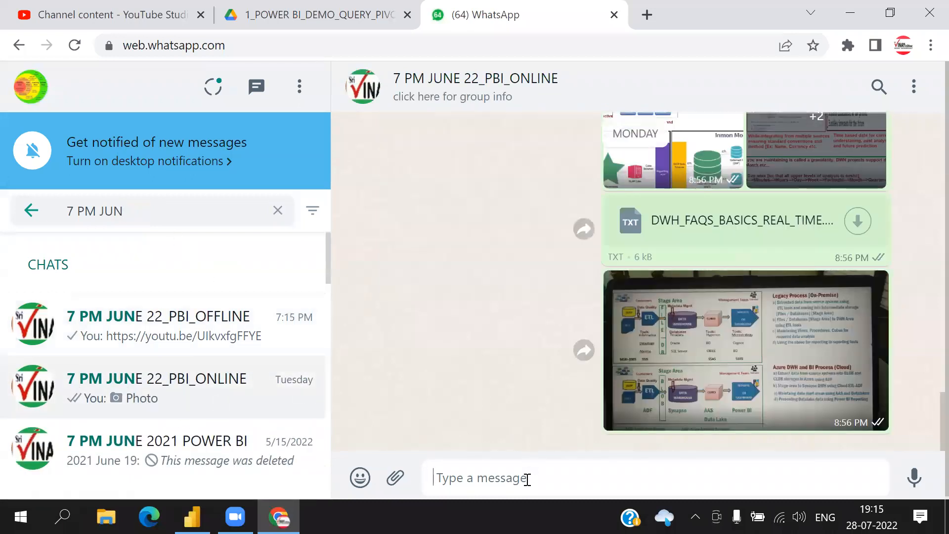
key("ctrl+v")
key("Return")
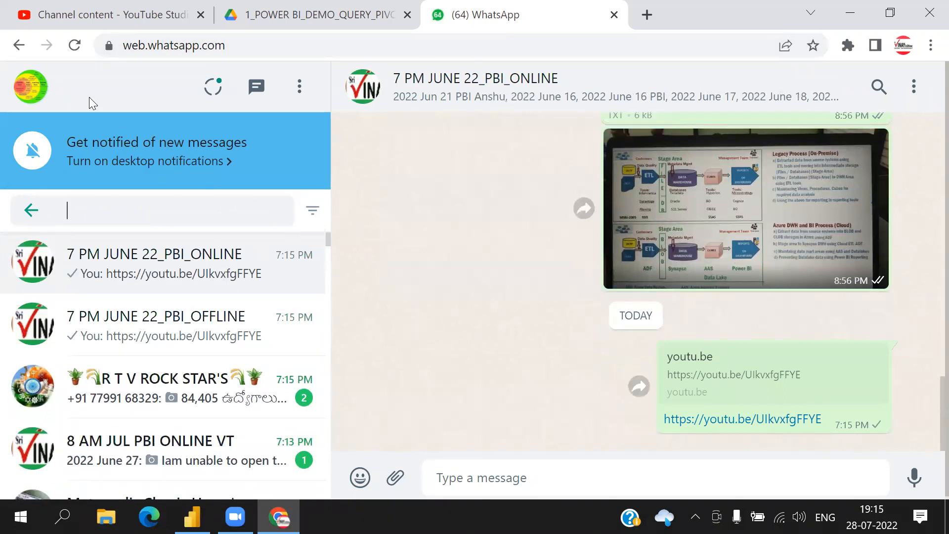
left_click(447, 444)
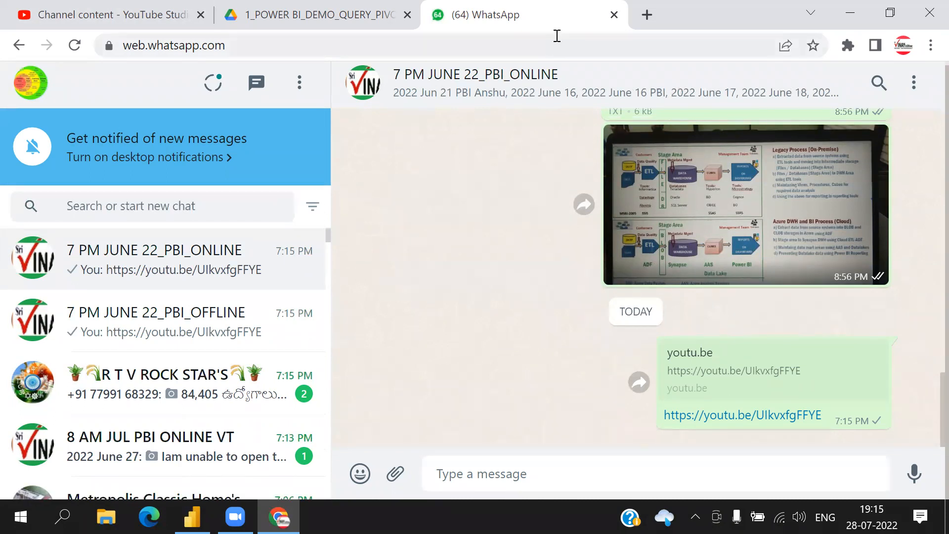
- Close WhatsApp Web and minimize the browser to show the desktop
right_click(554, 26)
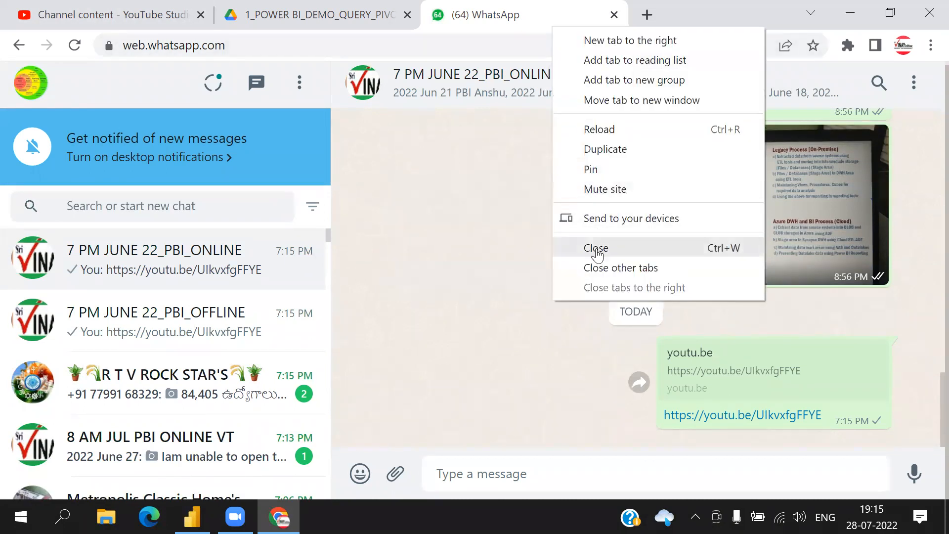
left_click(596, 247)
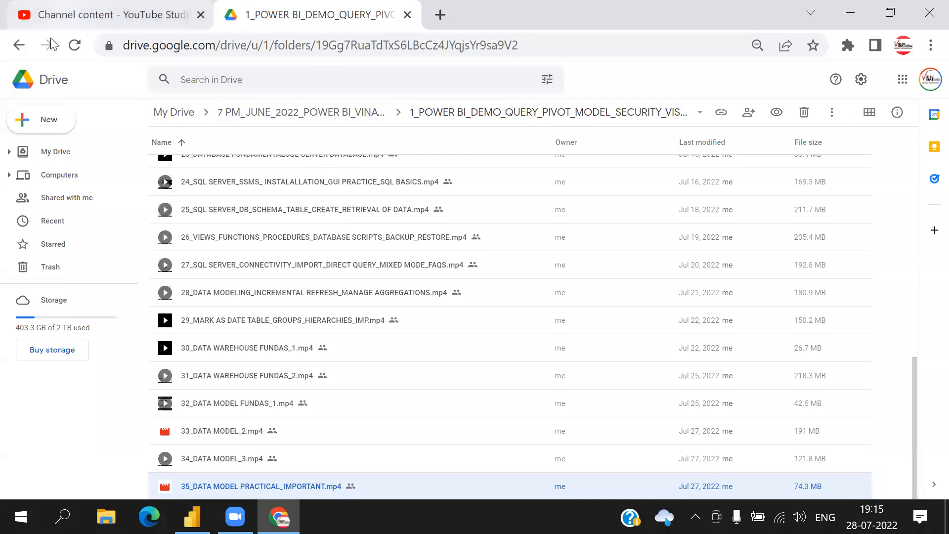
left_click(850, 13)
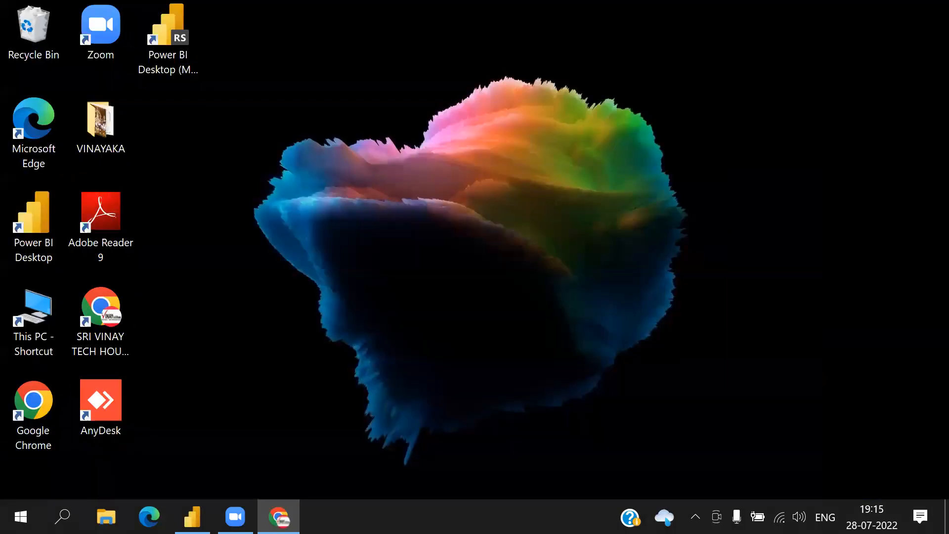
- Launch Power BI Desktop, open the recent report Vinaytech Power BI Extract Transform Model Secure Visuals, and show its Model view
double_click(38, 232)
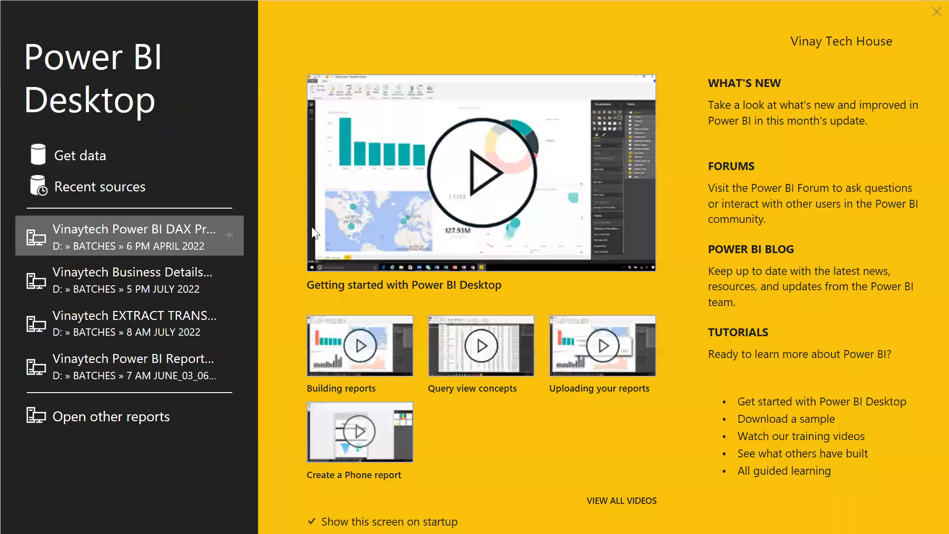
key("Escape")
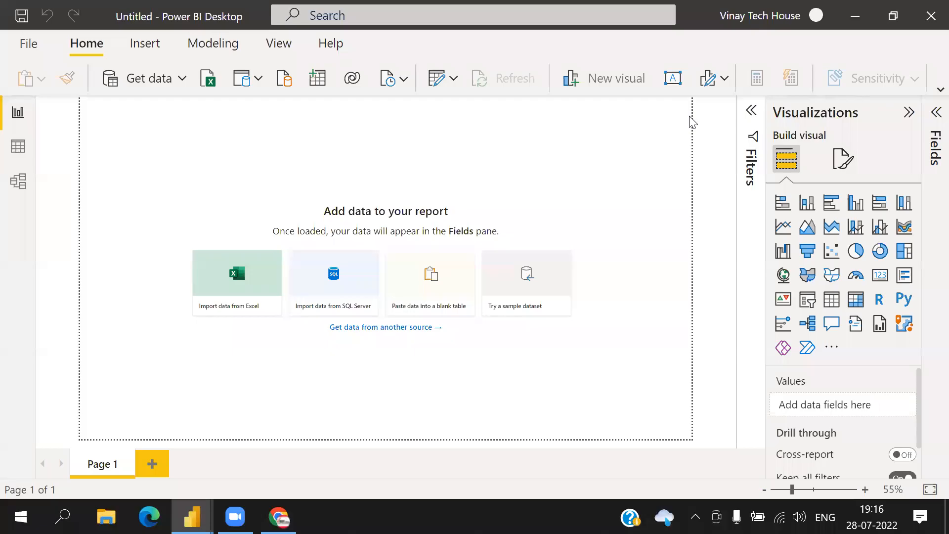
left_click(27, 46)
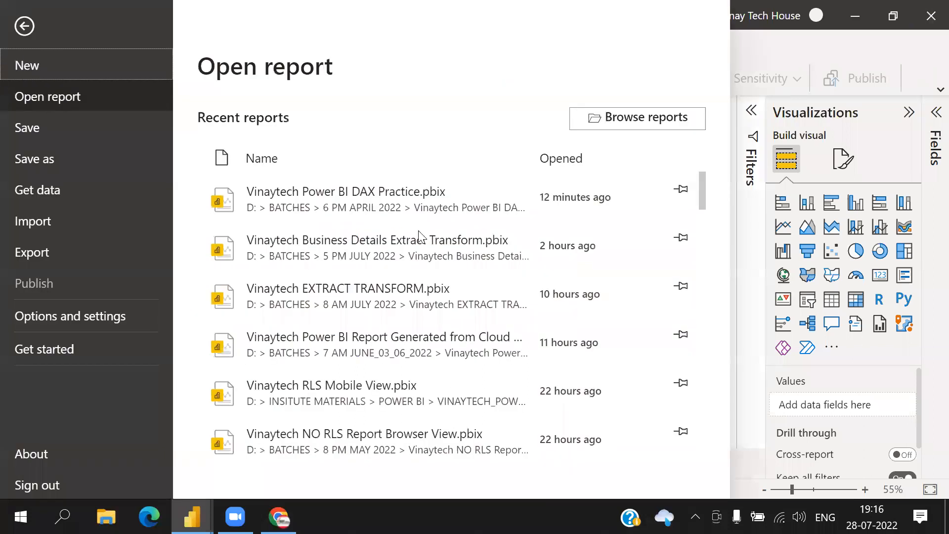
scroll(415, 366, "down", 2)
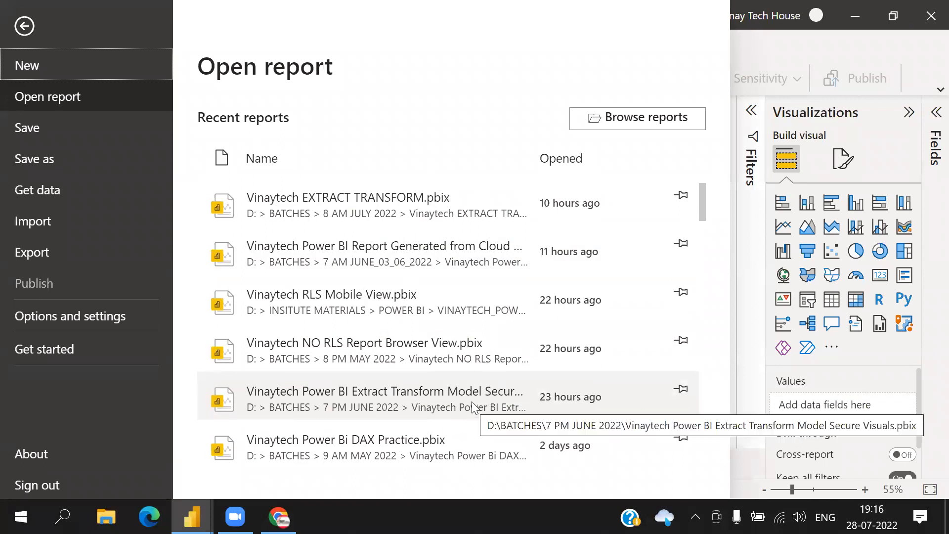
key("Escape")
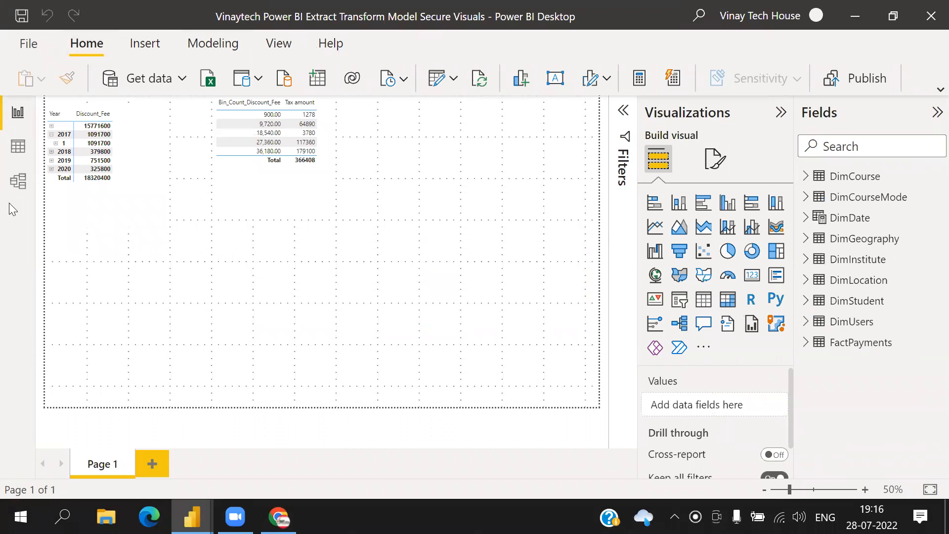
left_click(19, 182)
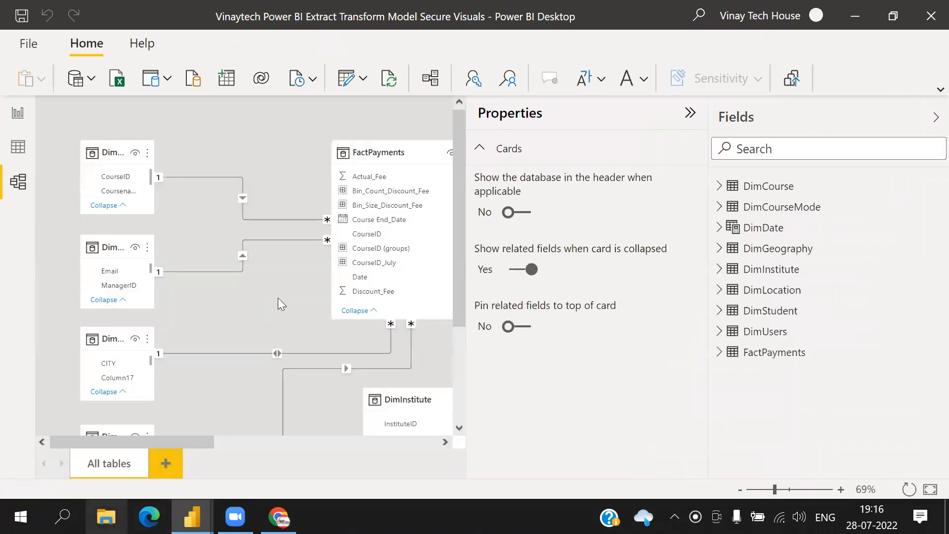
- Open the Daily Running Notes workbook from the BATCHES\7 PM JUNE 2022 folder on drive D
key("super+e")
scroll(167, 387, "down", 3)
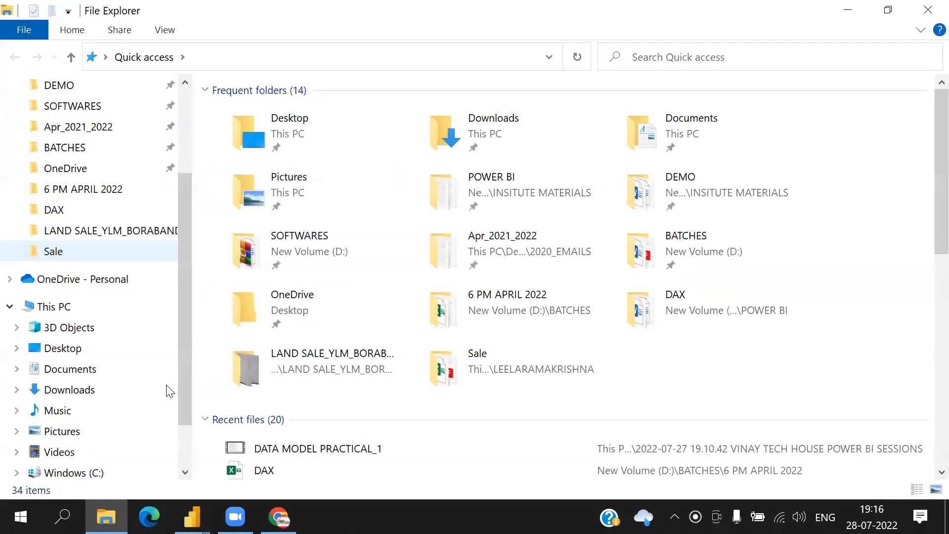
left_click(111, 434)
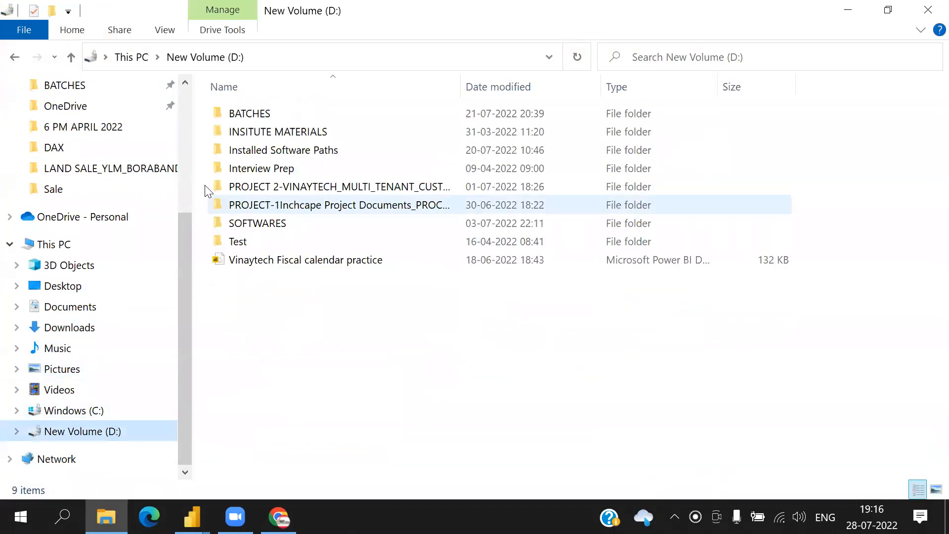
double_click(241, 114)
left_click(296, 222)
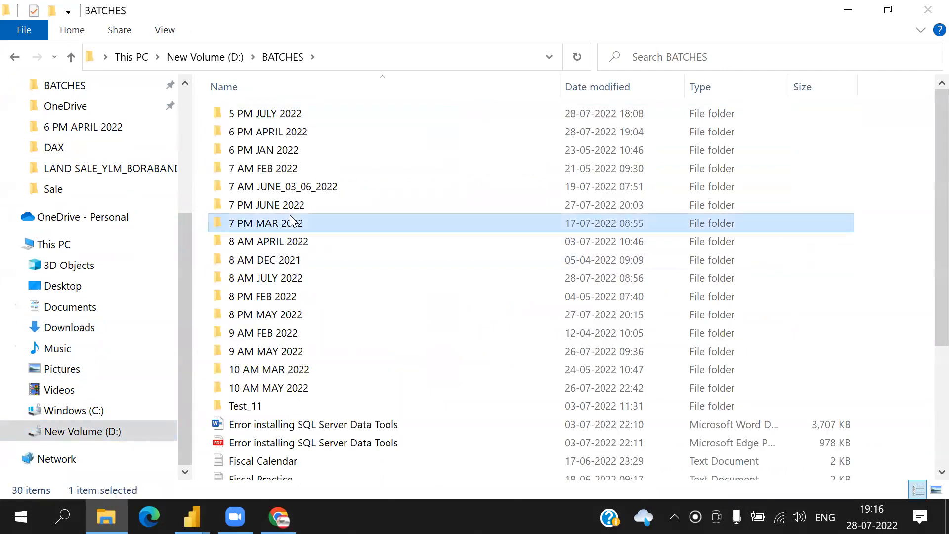
double_click(297, 206)
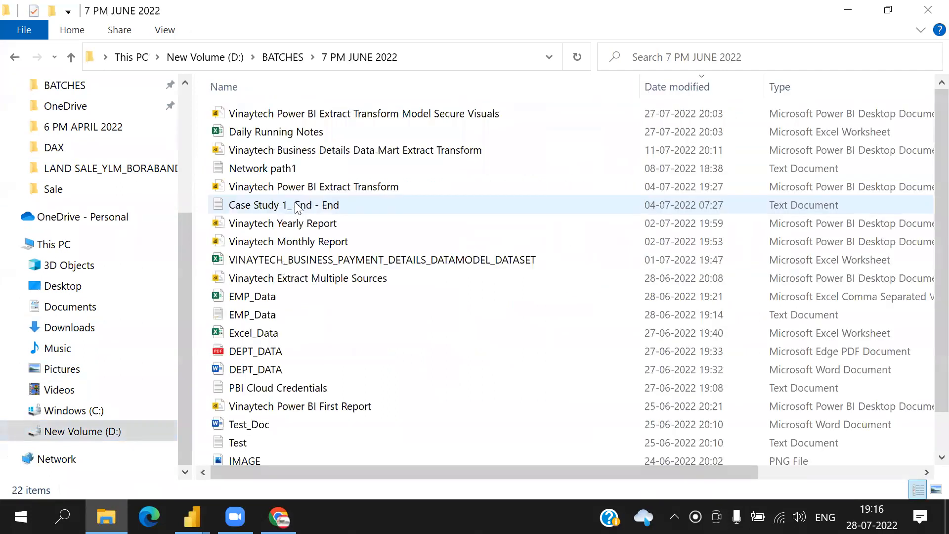
left_click(324, 137)
double_click(325, 136)
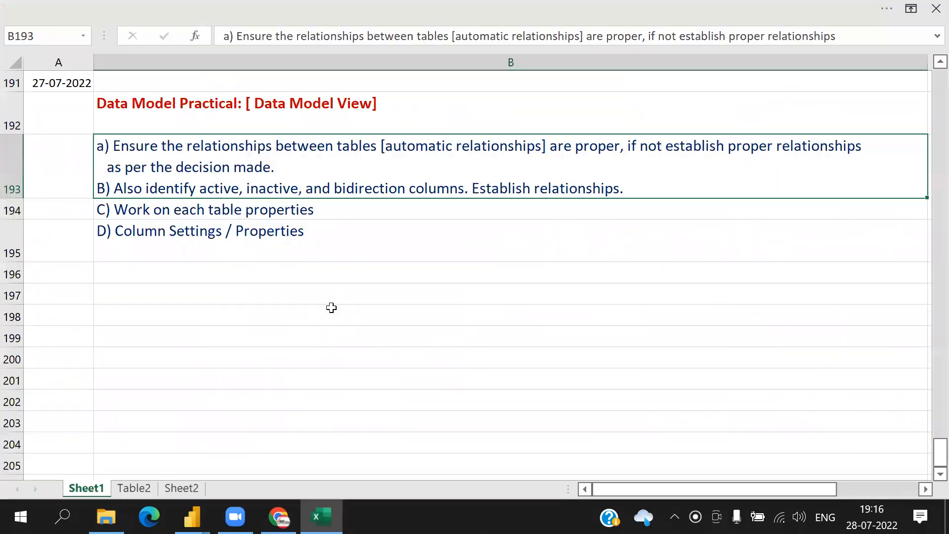
- Go through the Data Model Practical notes and enter the date 28-07-2022 in cell A195 beside the Column Settings / Properties note
left_click(316, 119)
left_click(286, 166)
left_click(323, 210)
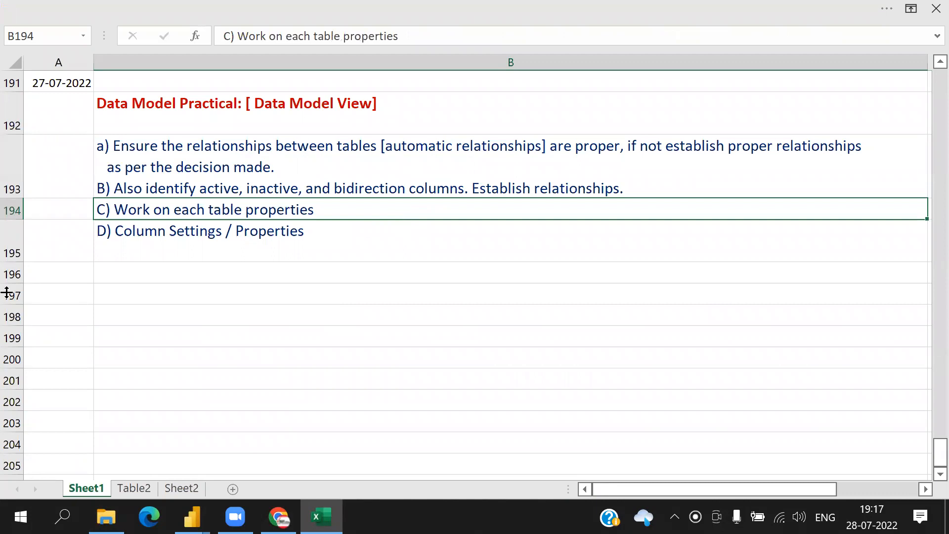
left_click(302, 240)
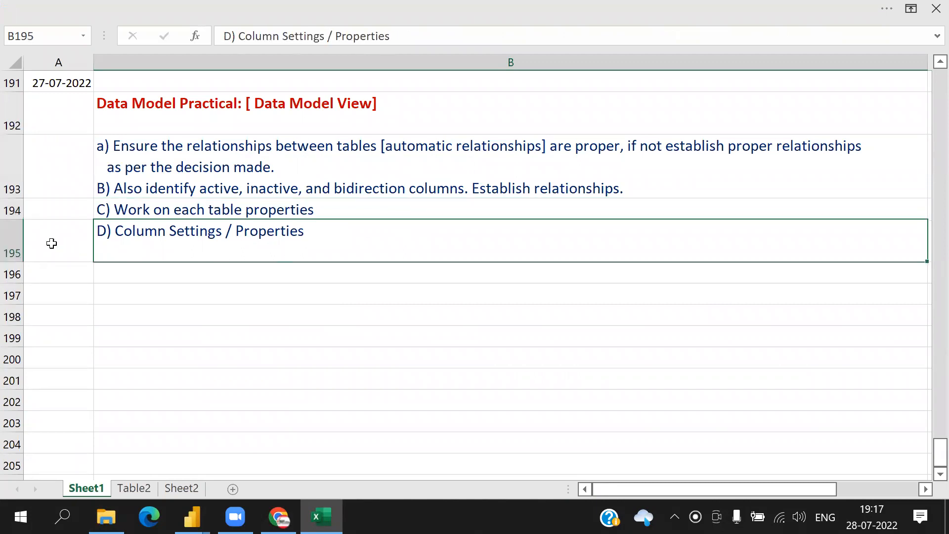
left_click(51, 243)
type("28")
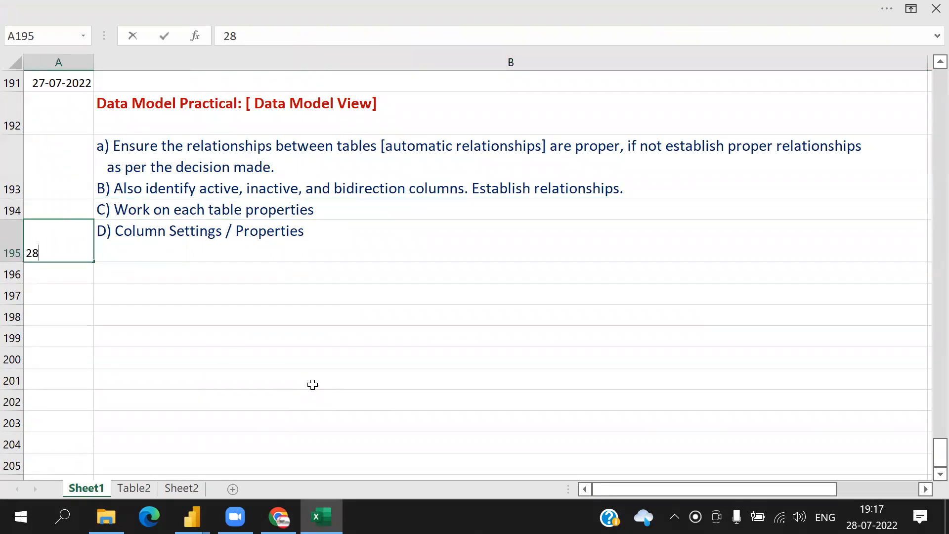
type("-07-2022")
key("Return")
key("Tab")
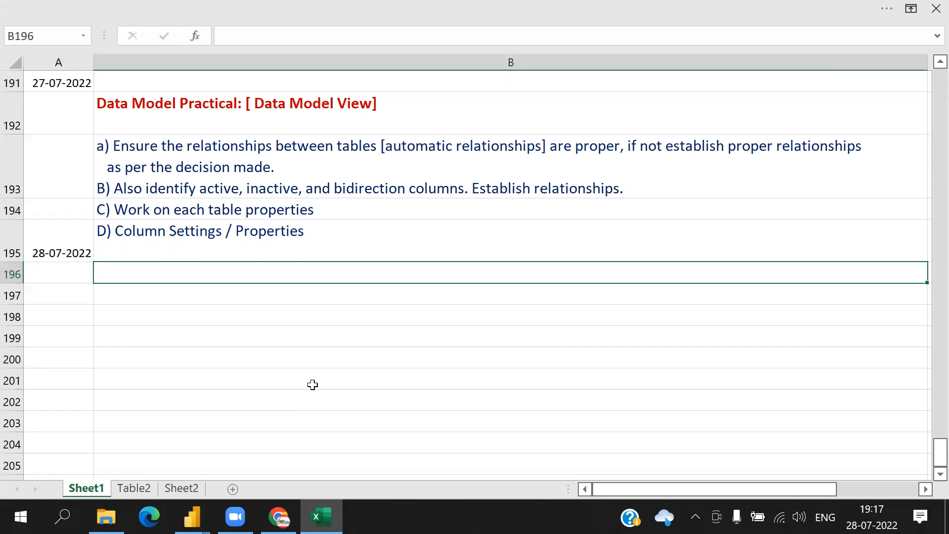
- Append "[ Name, description, Synonym, Featured Table, Key Column, name column etc.]" to the table properties note in cell B194
key("Up")
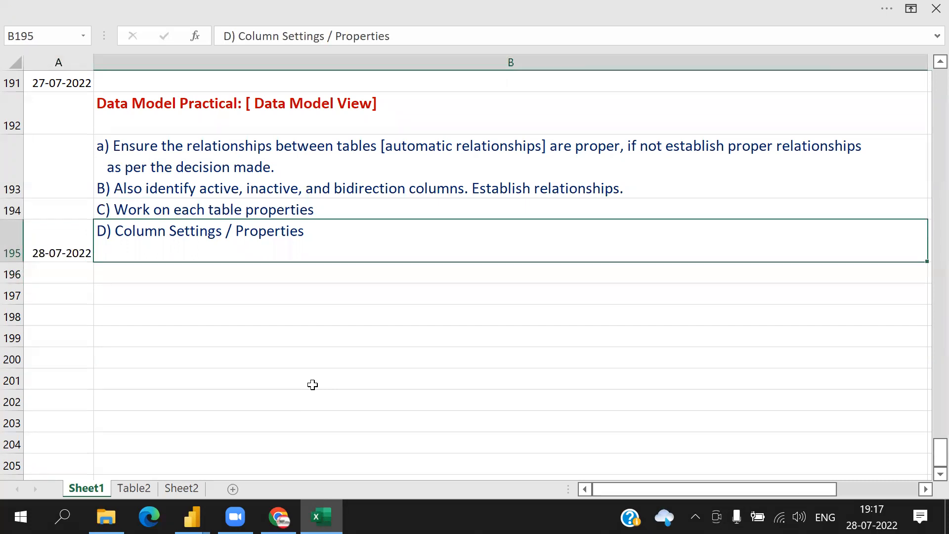
double_click(348, 210)
type("[ Name,")
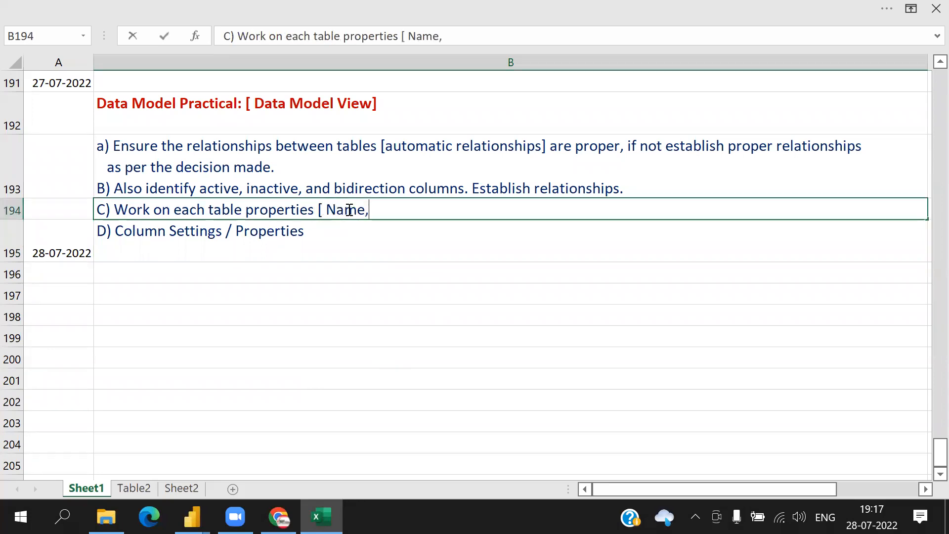
type(" description, ")
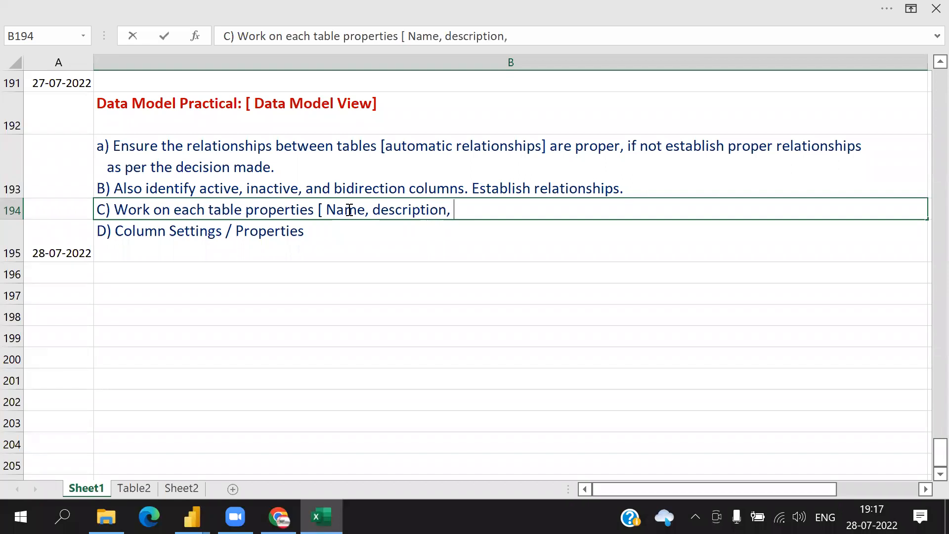
type("Synonm")
key("BackSpace")
key("BackSpace")
type("nym,")
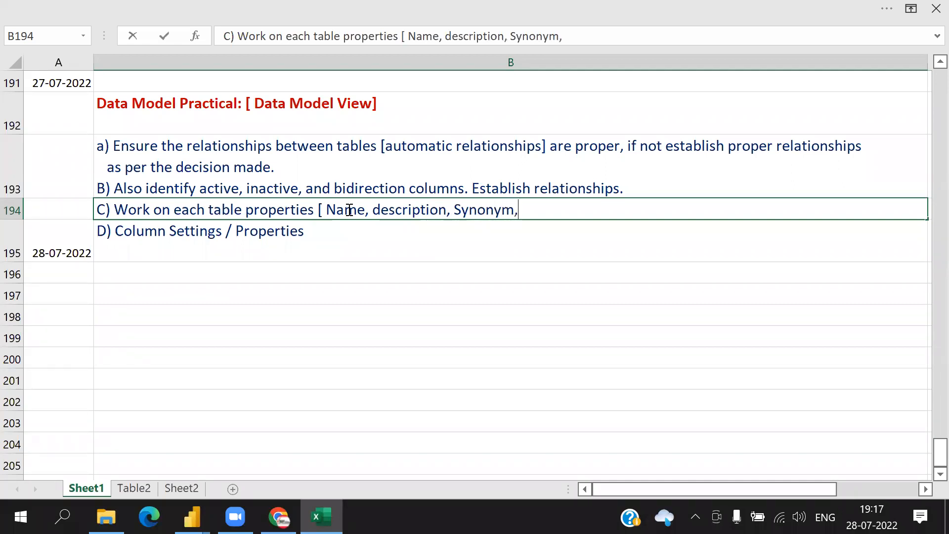
type(" Featured Tabl")
type("e,")
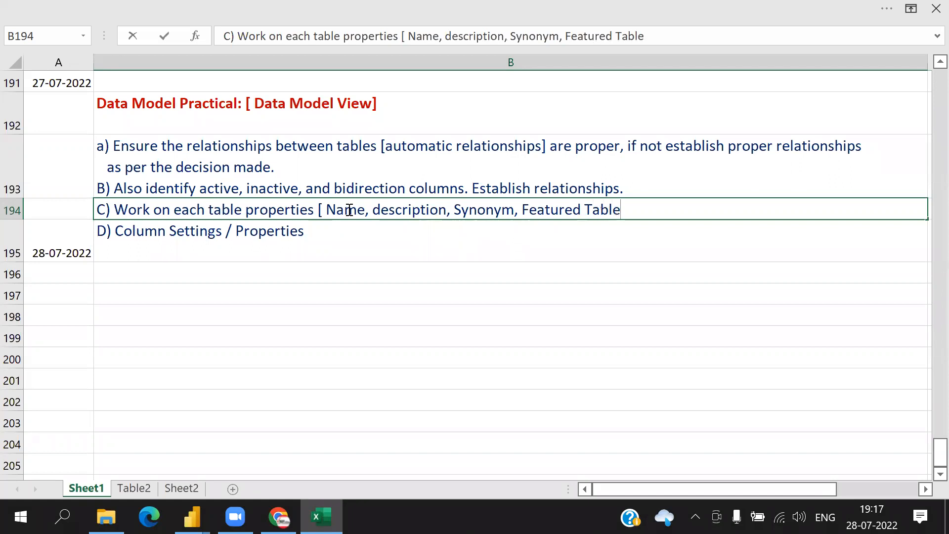
type(" Key o")
key("BackSpace")
type("Colmn,")
key("BackSpace")
key("BackSpace")
key("BackSpace")
type("umn, ")
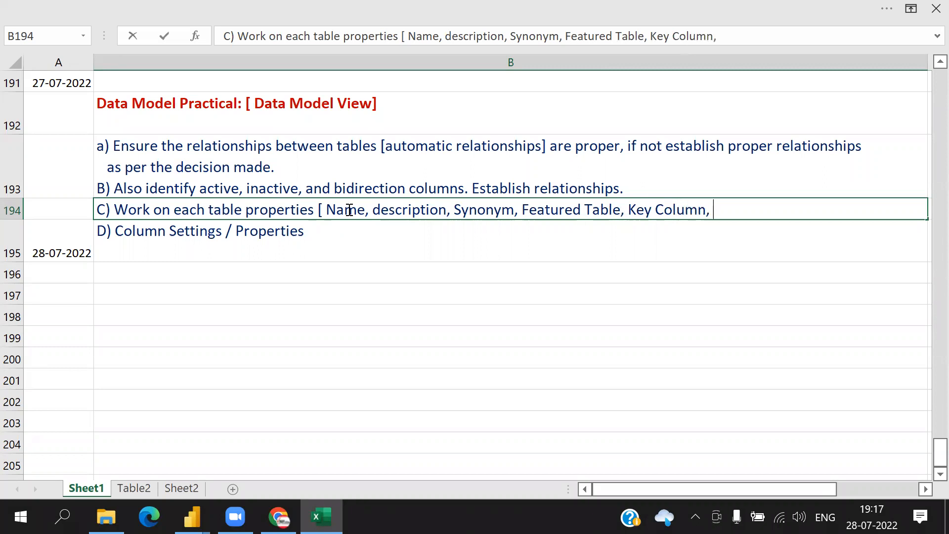
type("name column etc.]")
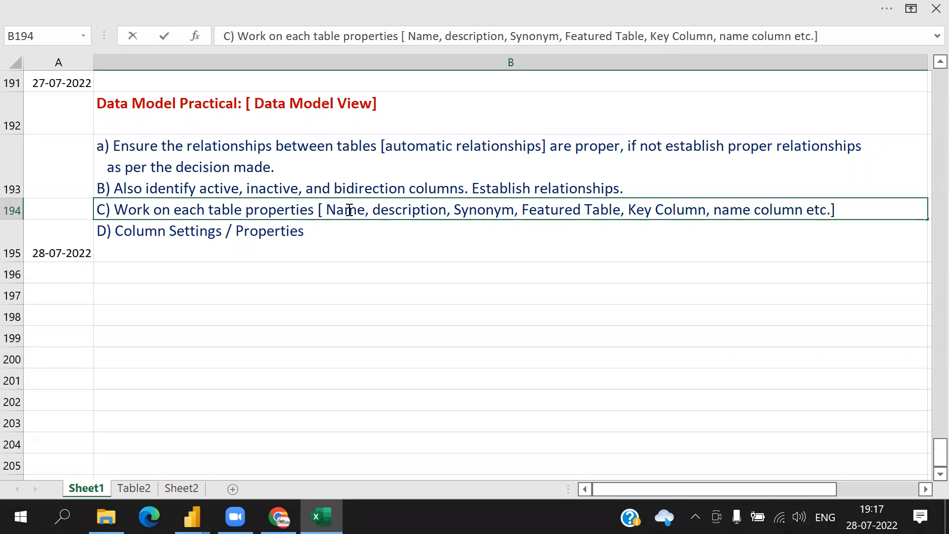
key("Return")
- Add an opening bracket to the Column Settings / Properties note in B195 and copy "Name, description, Synonym," after it from B194
double_click(348, 231)
type("[")
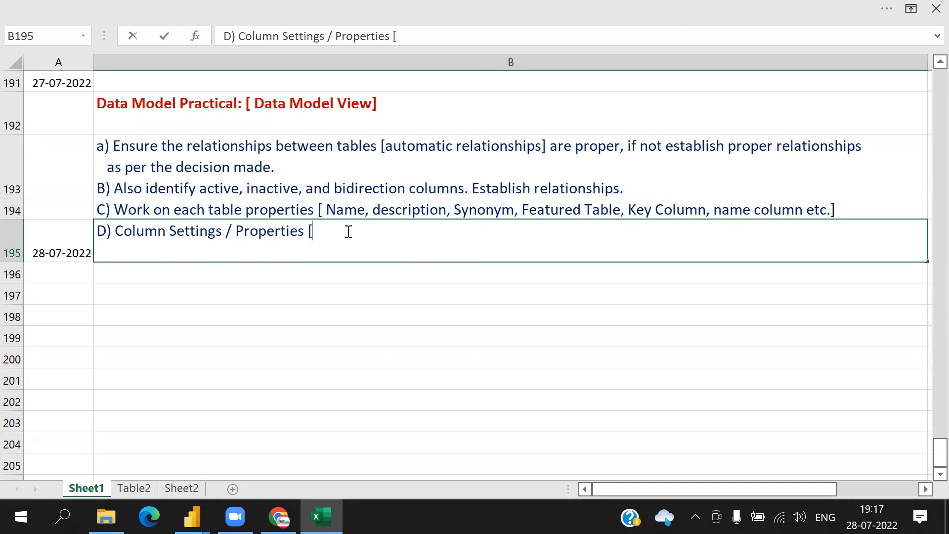
left_click(328, 209)
double_click(328, 209)
left_click_drag(326, 209, 526, 207)
key("ctrl+c")
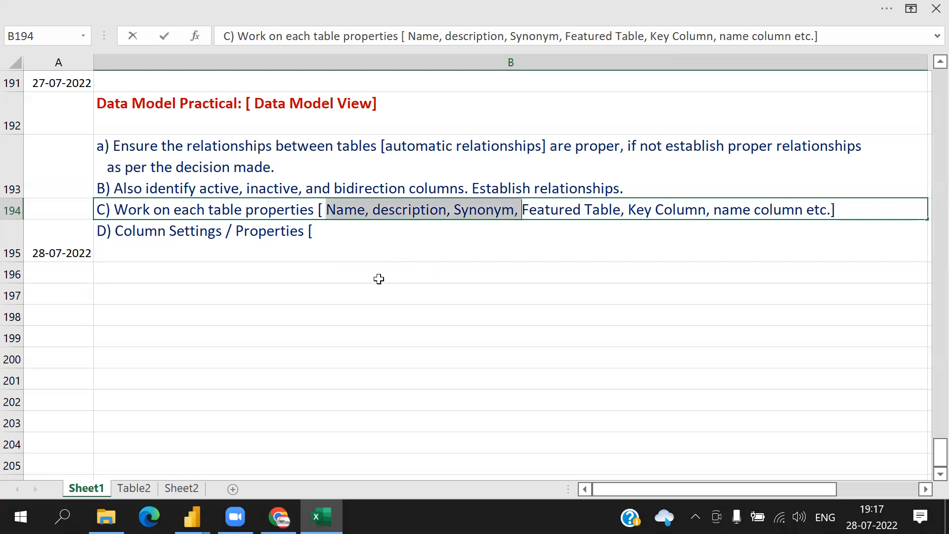
double_click(342, 235)
key("ctrl+v")
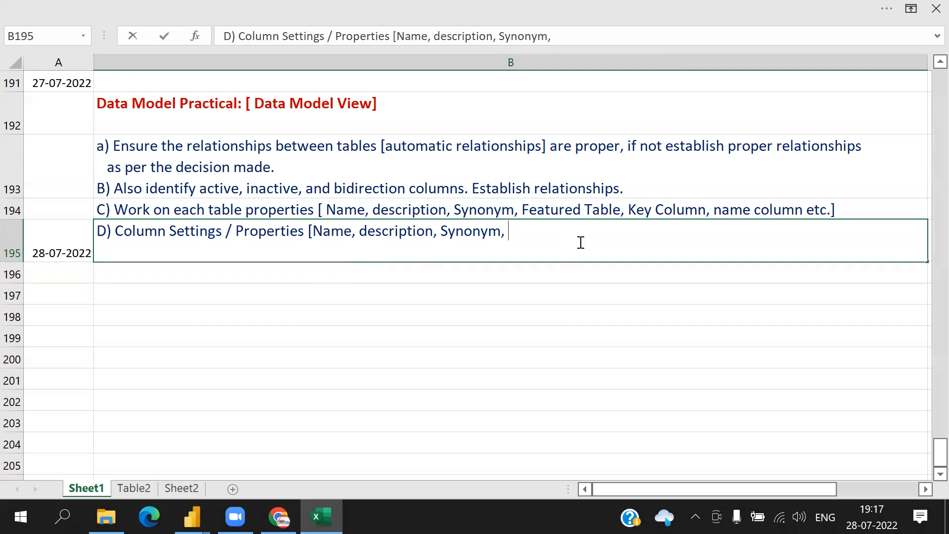
- Complete the bracketed list in B195 with "Display Folder, Format, Data Type, Advanced Options]"
type("Format")
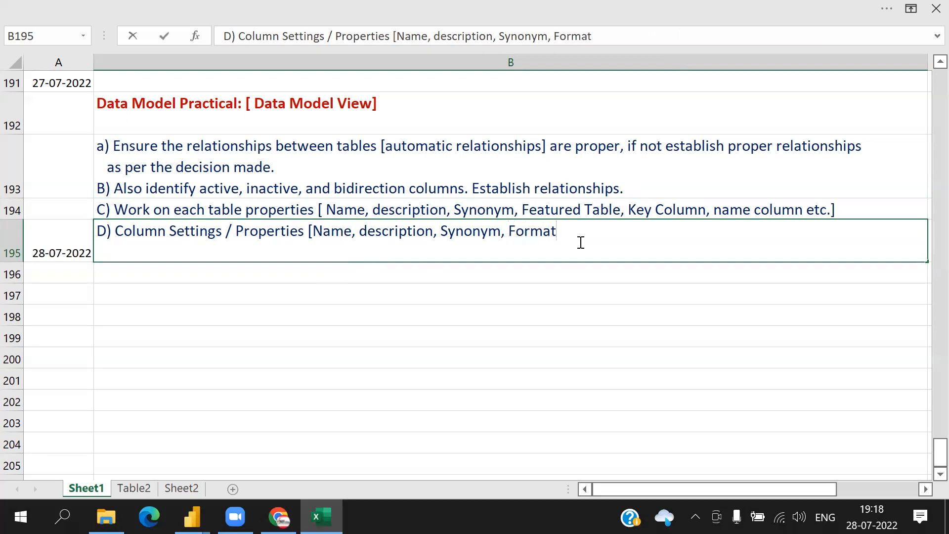
key("BackSpace")
key("BackSpace")
key("BackSpace")
key("BackSpace")
key("BackSpace")
key("BackSpace")
type("Display Folderm")
key("BackSpace")
type(",")
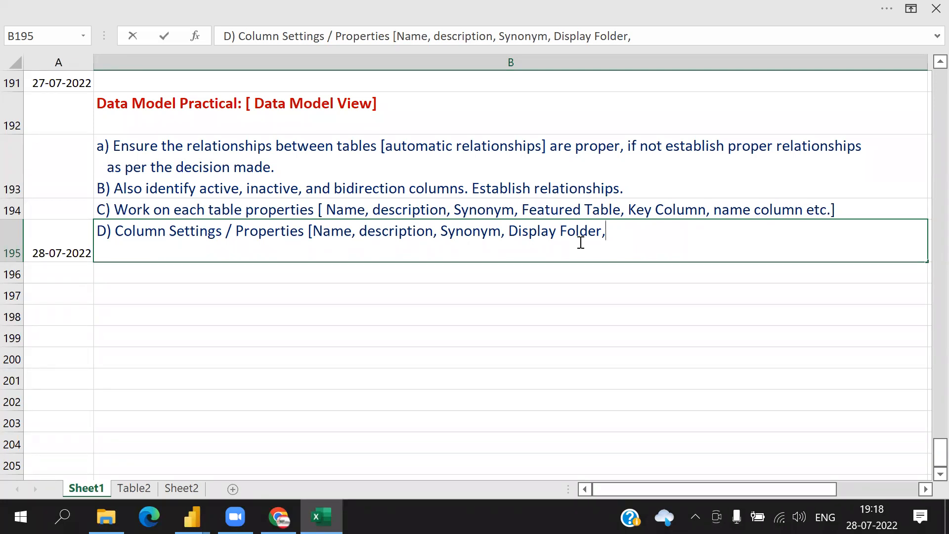
type("t, Data Type")
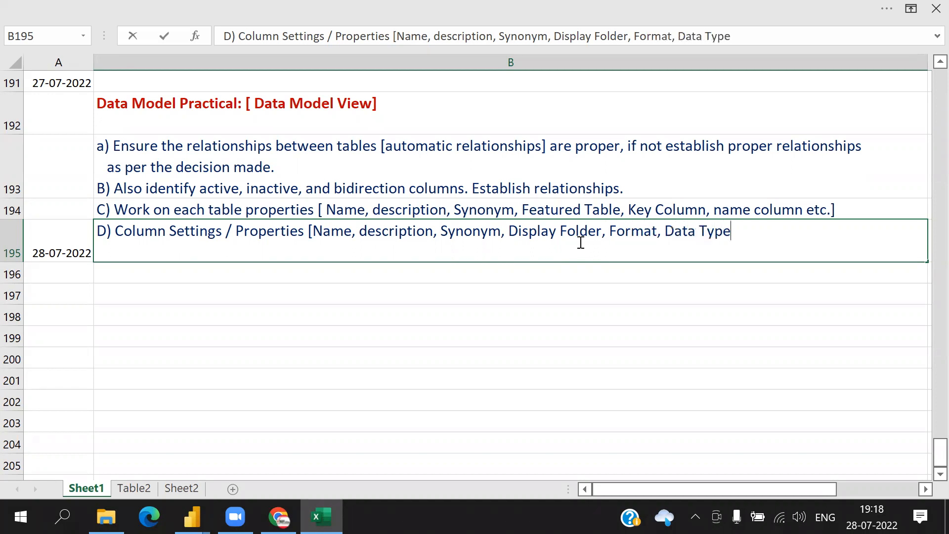
type(", Advanced Options")
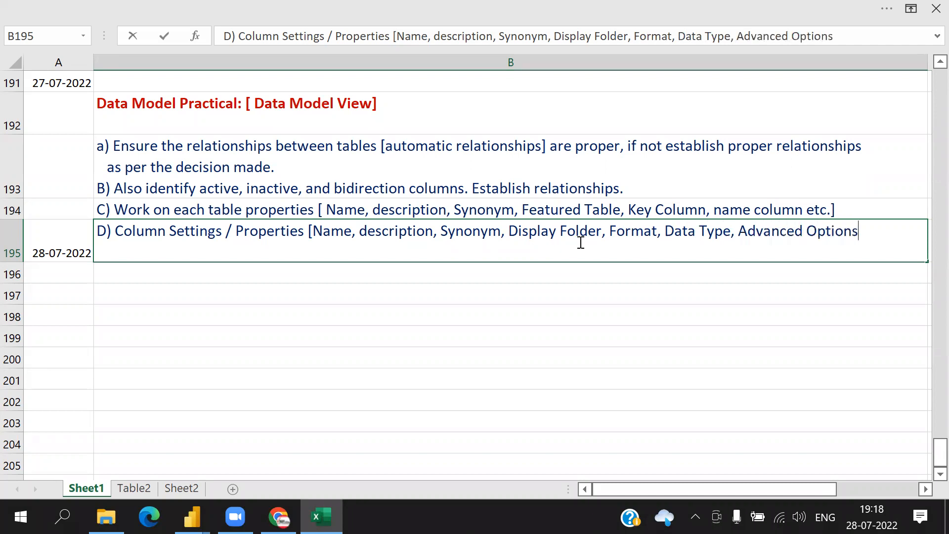
type("]")
left_click(534, 337)
left_click(537, 242)
- Format the date 28-07-2022 in cell A195 as bold dark red text
right_click(70, 249)
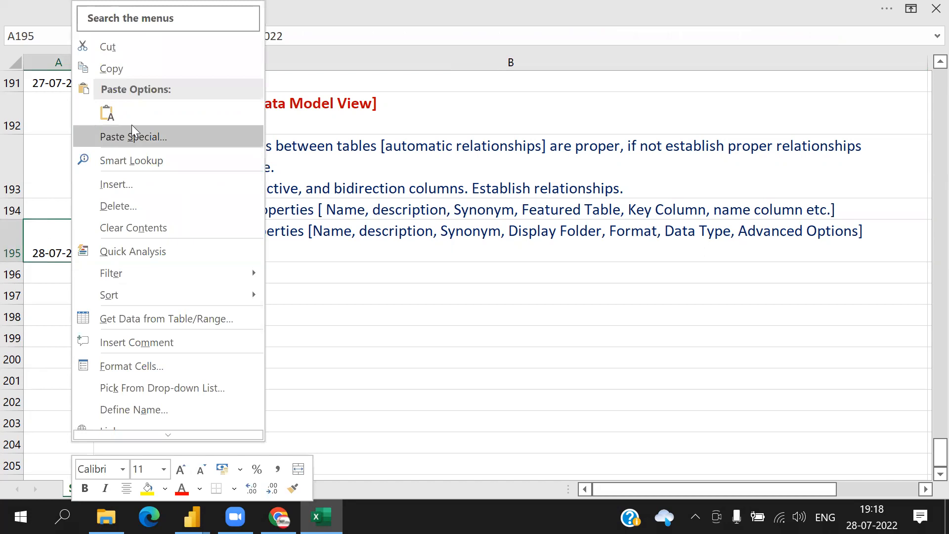
left_click(85, 482)
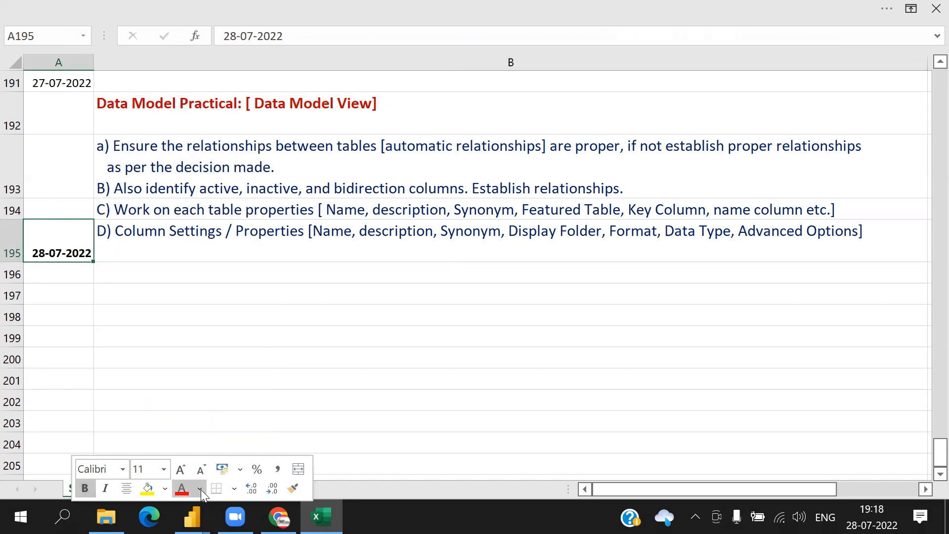
left_click(199, 489)
left_click(181, 446)
left_click(258, 254)
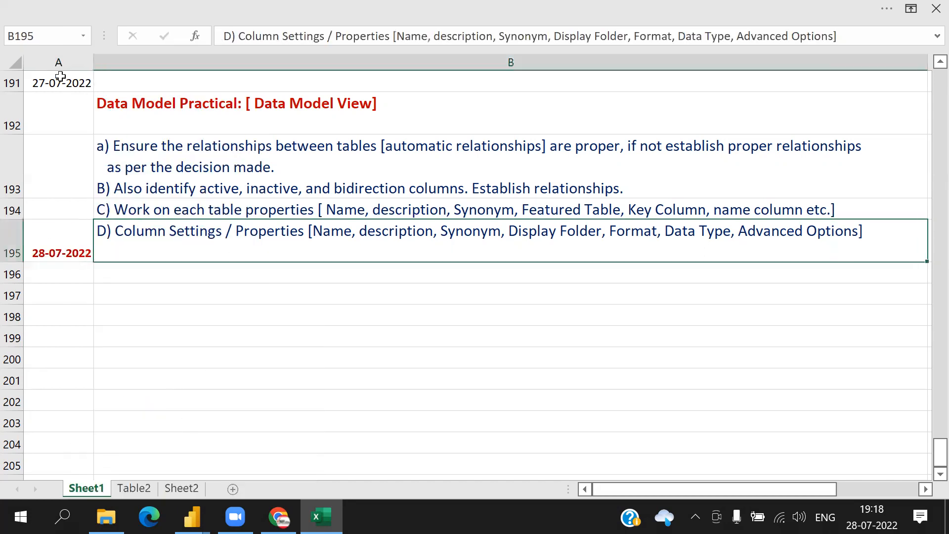
- Give the date 27-07-2022 in cell A191 the same bold dark red formatting
left_click(58, 81)
right_click(67, 79)
left_click(76, 33)
left_click(171, 33)
left_click(257, 273)
left_click(225, 253)
left_click(231, 274)
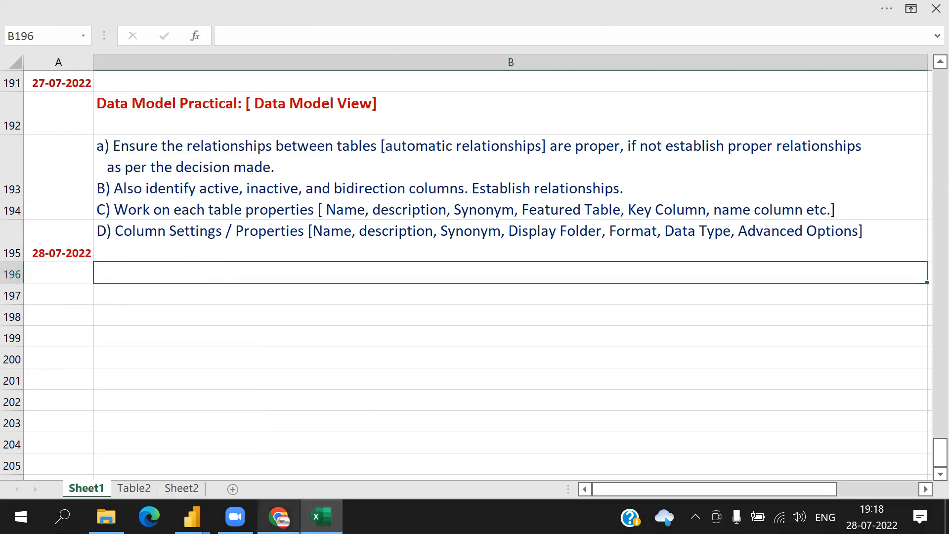
- Close the Vinaytech Business Details report and switch to the Vinaytech Power BI Extract Transform Model Secure Visuals report in Power BI Desktop
mouse_move(192, 516)
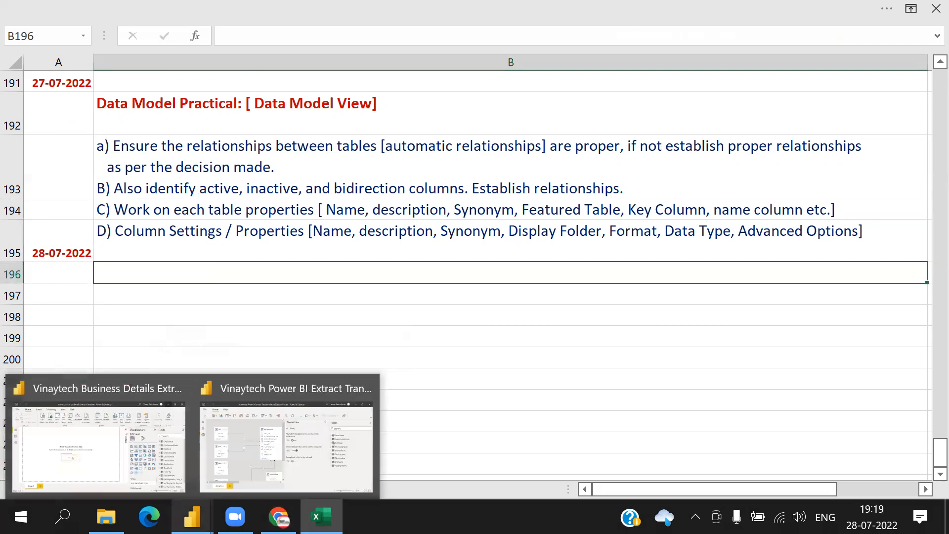
mouse_move(179, 387)
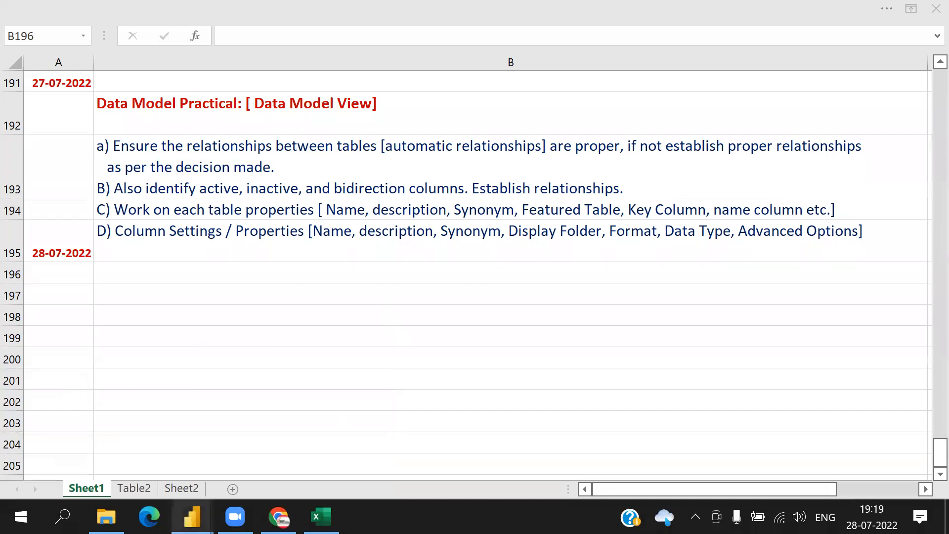
left_click(179, 387)
left_click(486, 285)
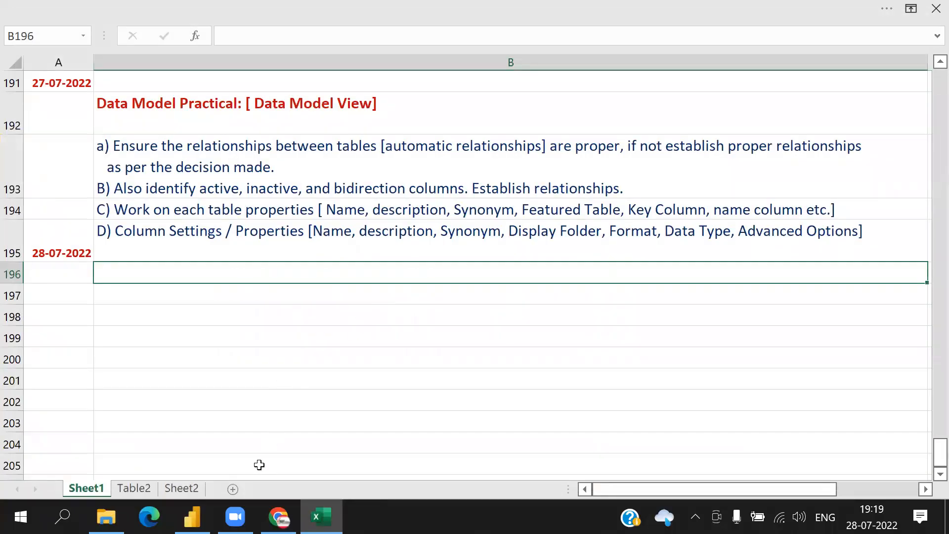
left_click(192, 516)
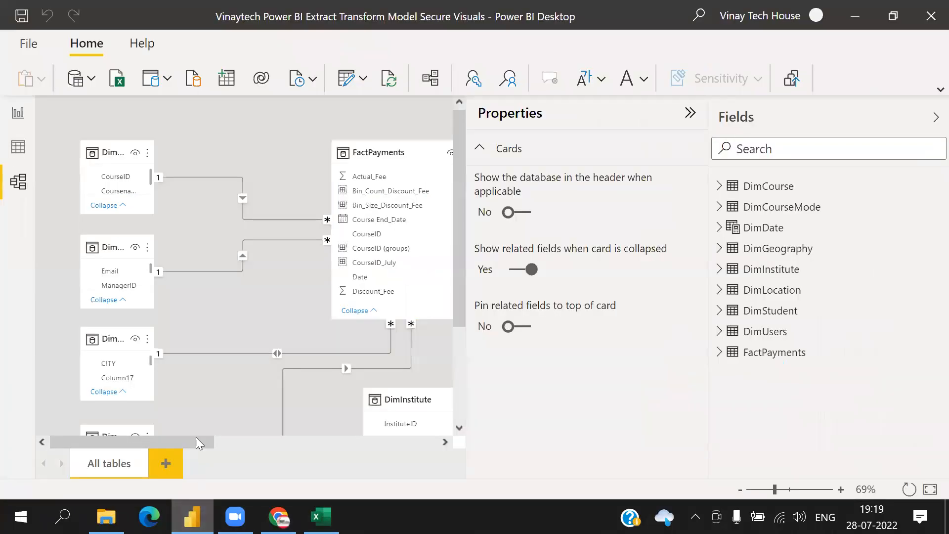
- Collapse the Properties and Fields panes to give the model diagram more room, and bring the FactPayments, DimDate and DimGeography tables into view
left_click(689, 115)
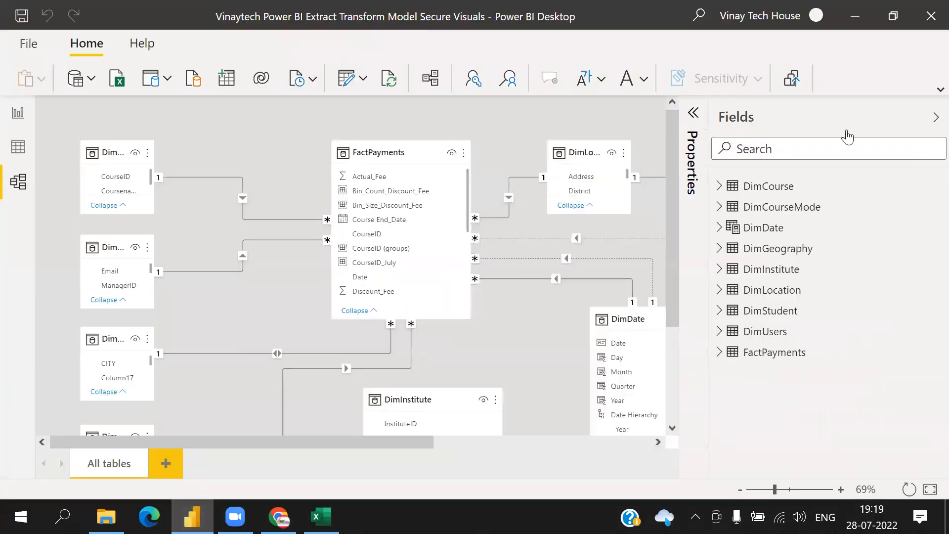
left_click(932, 119)
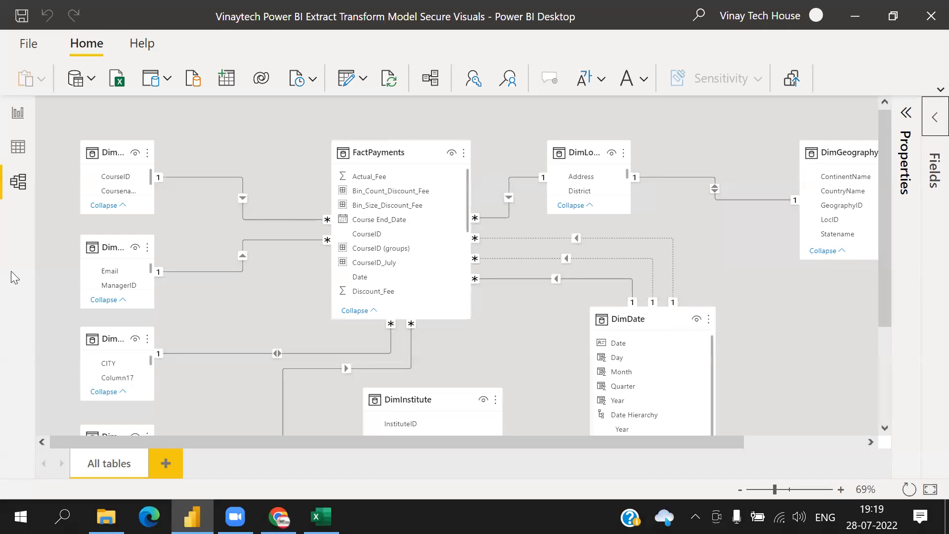
left_click_drag(606, 447, 805, 447)
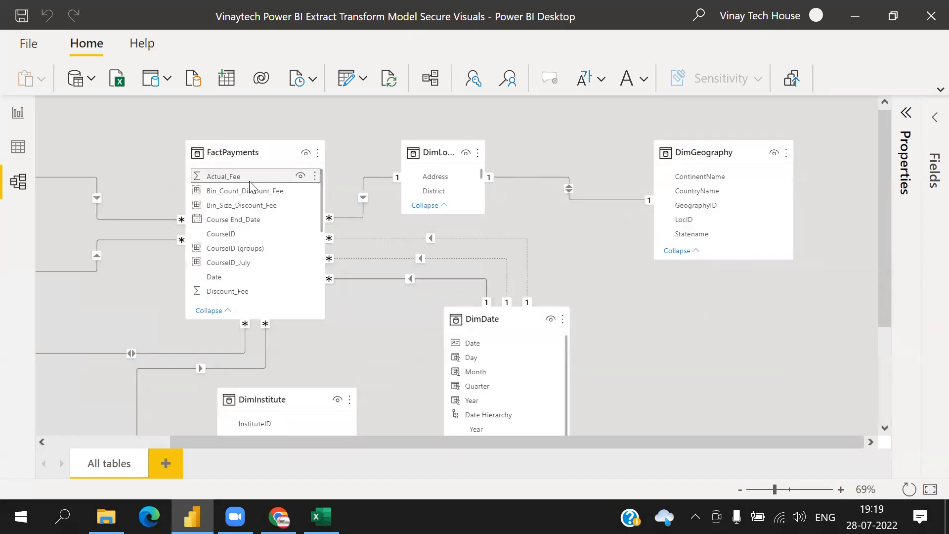
- Show the properties of the Actual_Fee column in FactPayments and set its display folder to Imp Measures
left_click(904, 115)
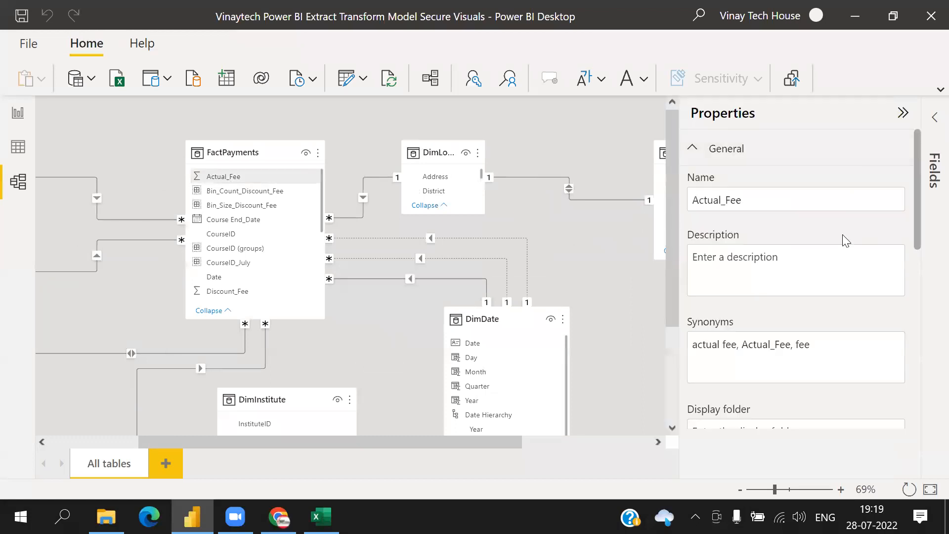
left_click(789, 257)
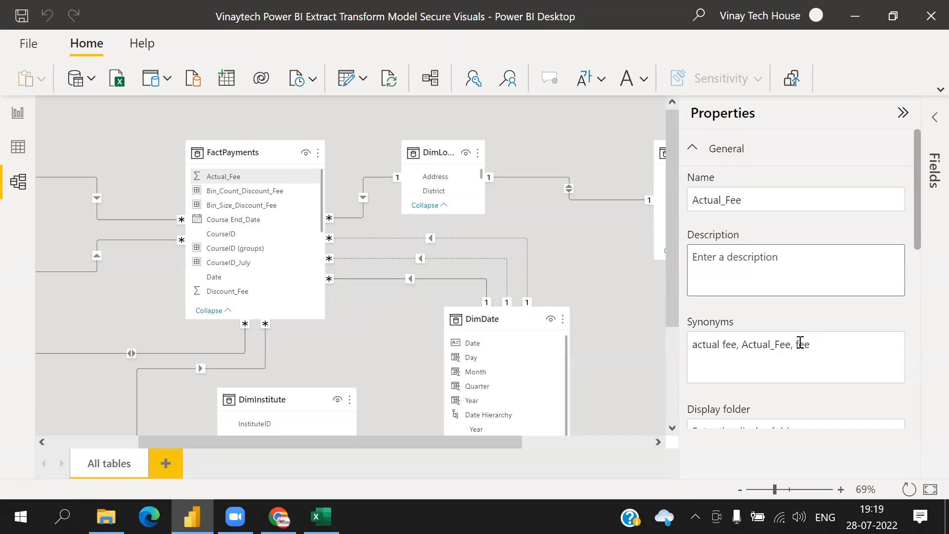
scroll(850, 335, "down", 3)
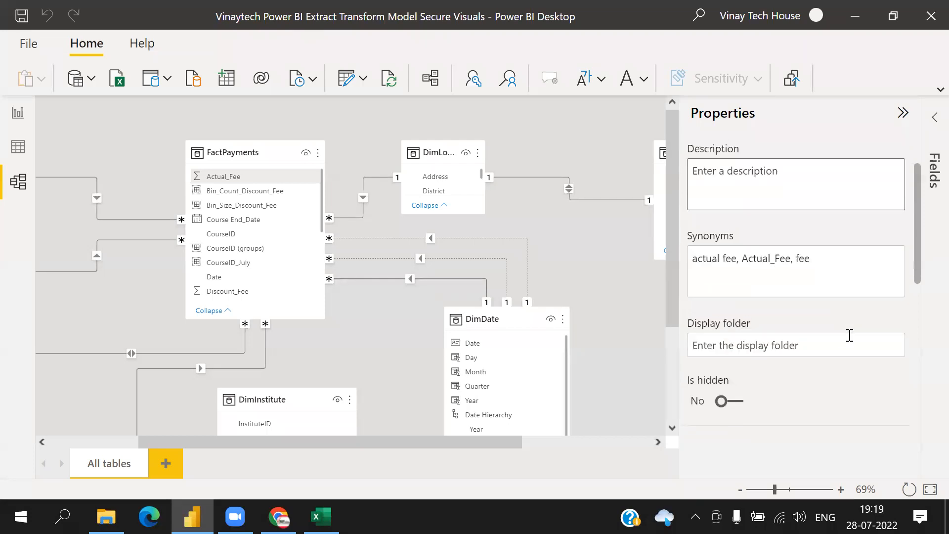
left_click(806, 297)
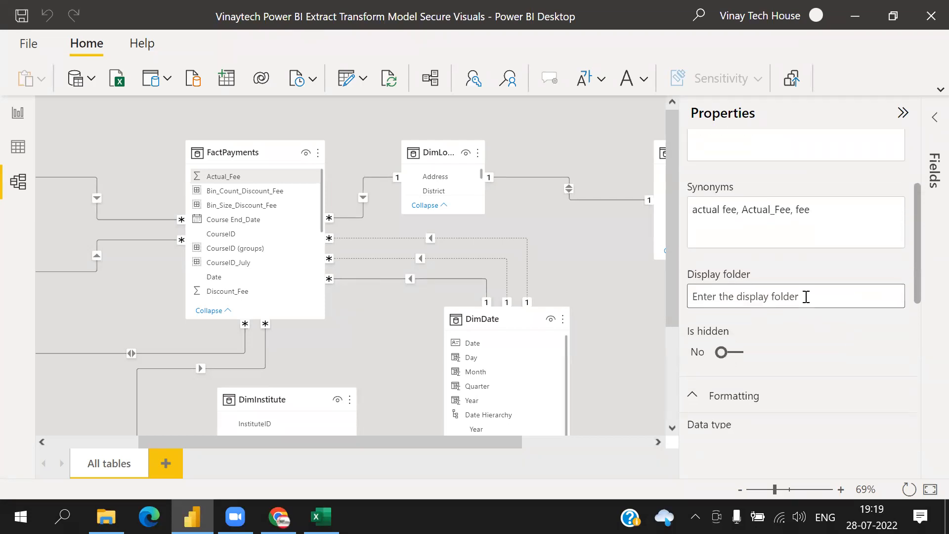
type("Imp Measures")
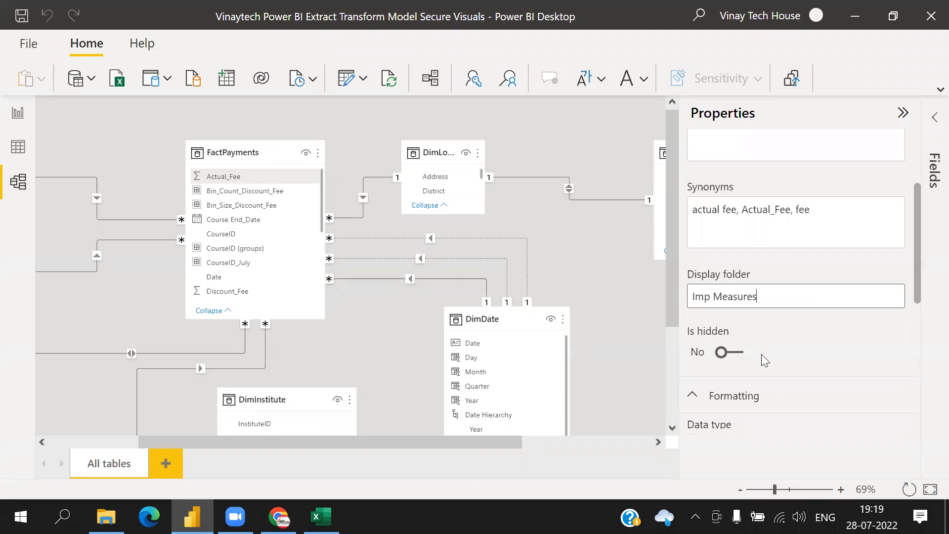
- Change the data type of the Actual_Fee column to Decimal number and accept the data type change
scroll(781, 391, "down", 3)
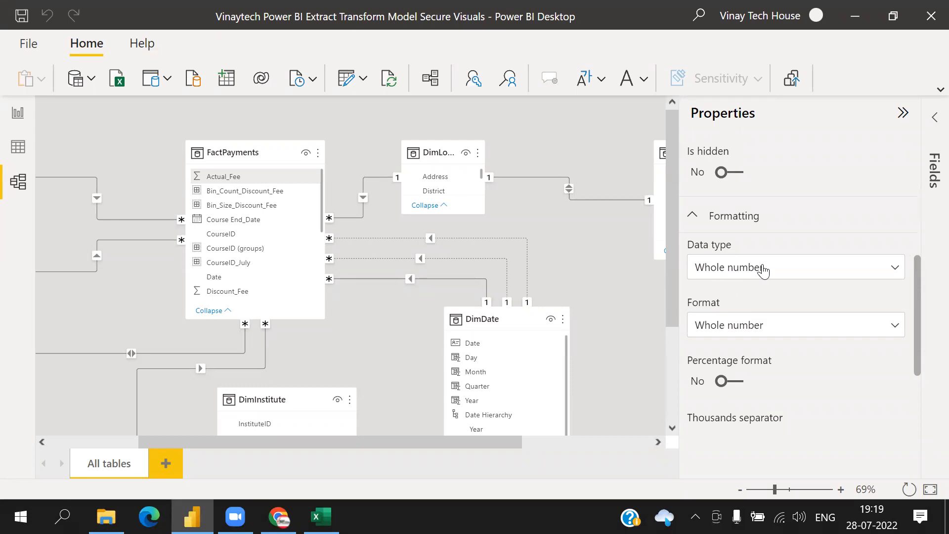
left_click(764, 269)
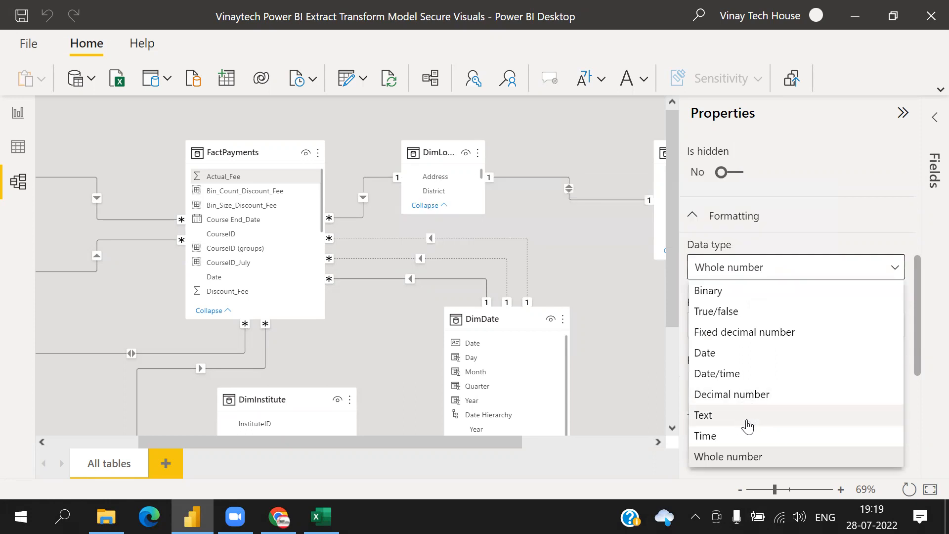
left_click(748, 394)
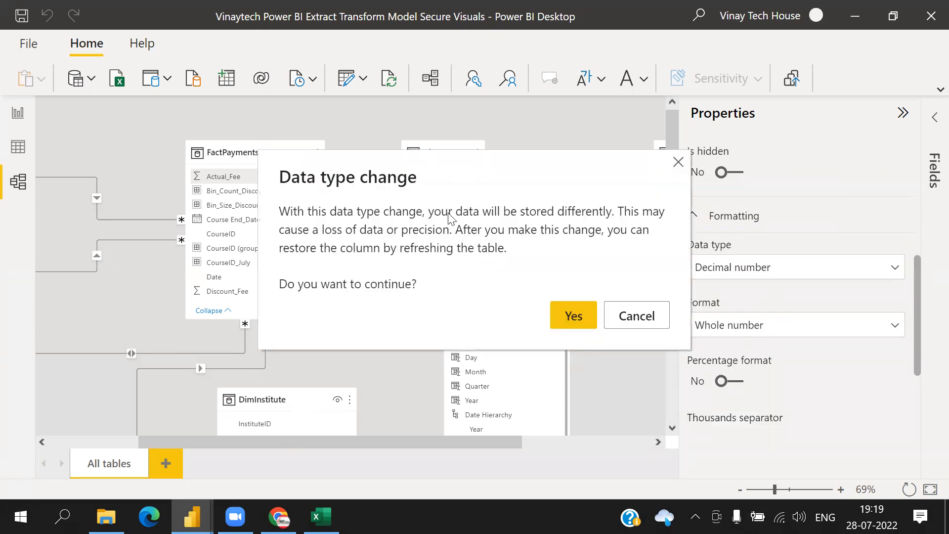
left_click(572, 322)
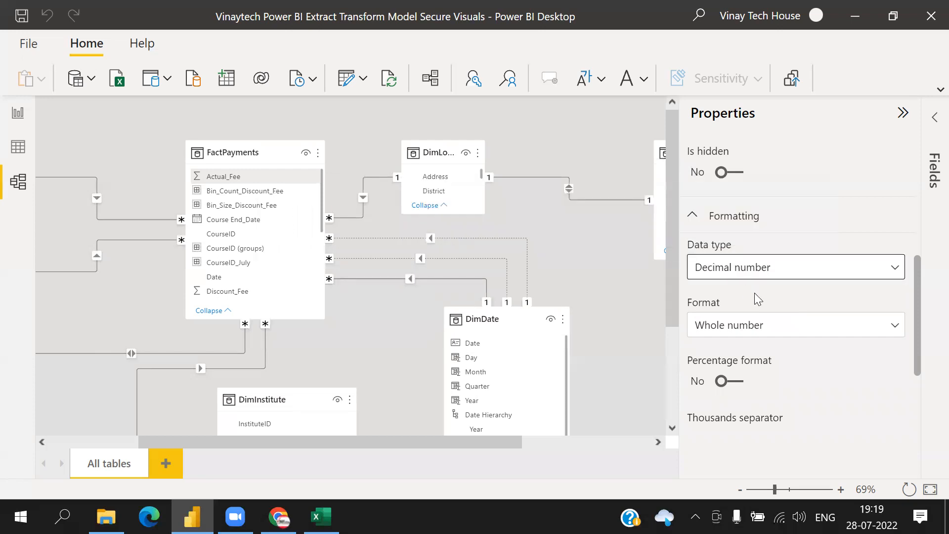
- Set the format of the Actual_Fee column to Currency with 2 decimal places
left_click(791, 333)
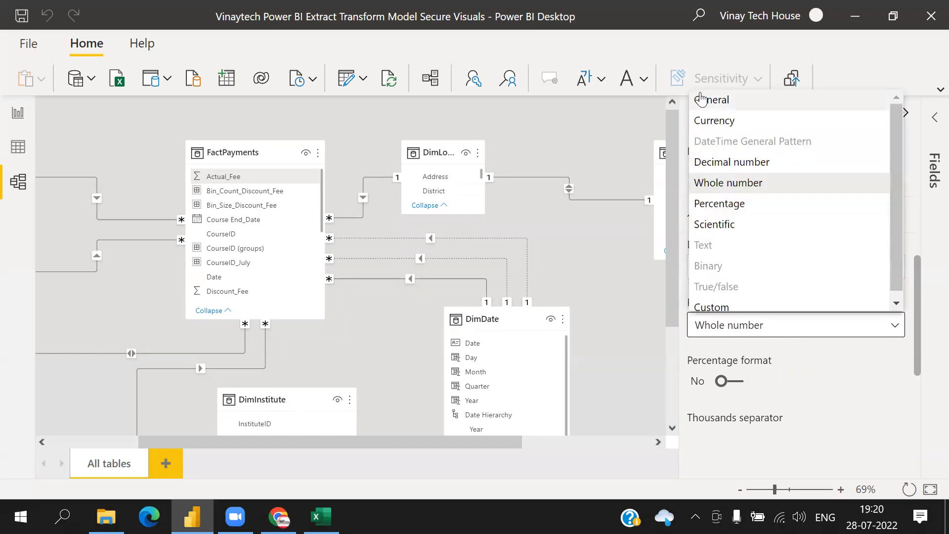
left_click(714, 125)
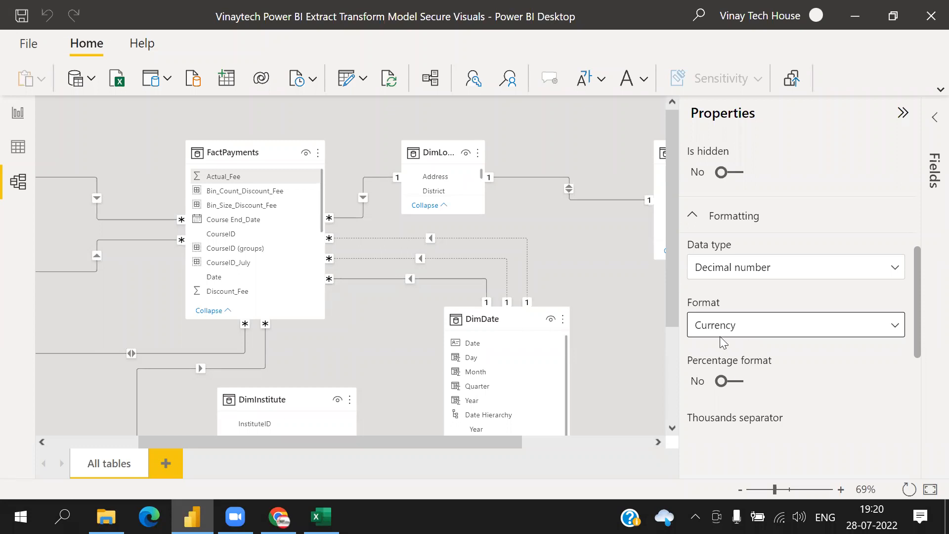
scroll(752, 383, "down", 3)
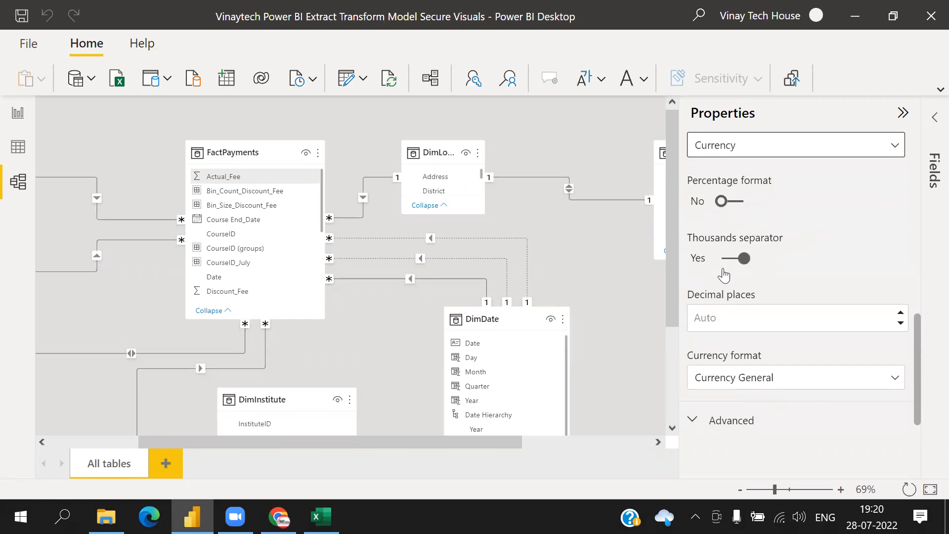
left_click(902, 317)
left_click(795, 315)
type("1")
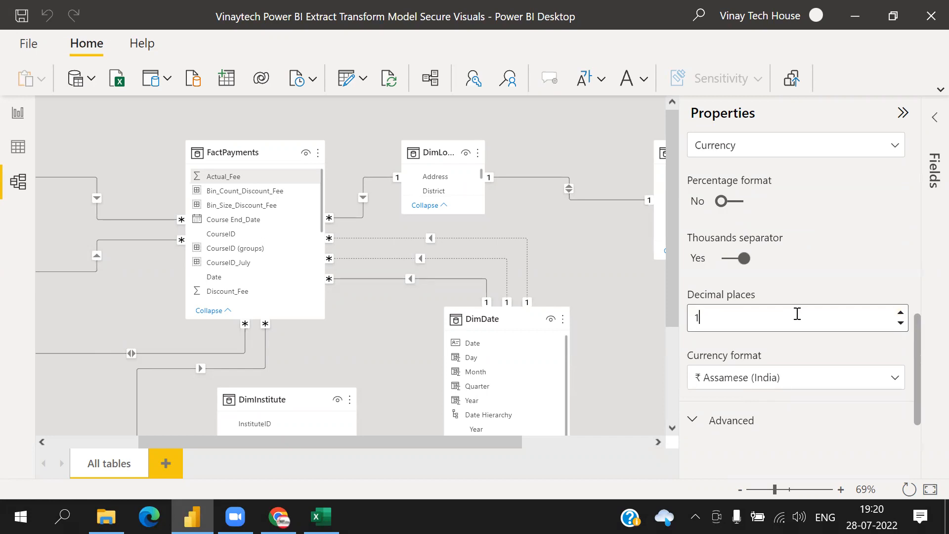
left_click(901, 313)
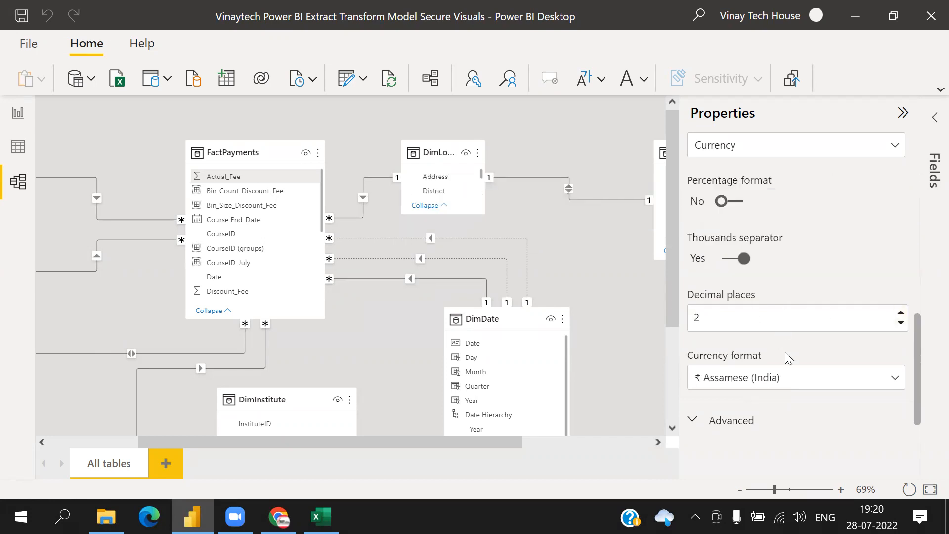
- Choose ₹ Odia (India) as the currency format of the Actual_Fee column
left_click(761, 382)
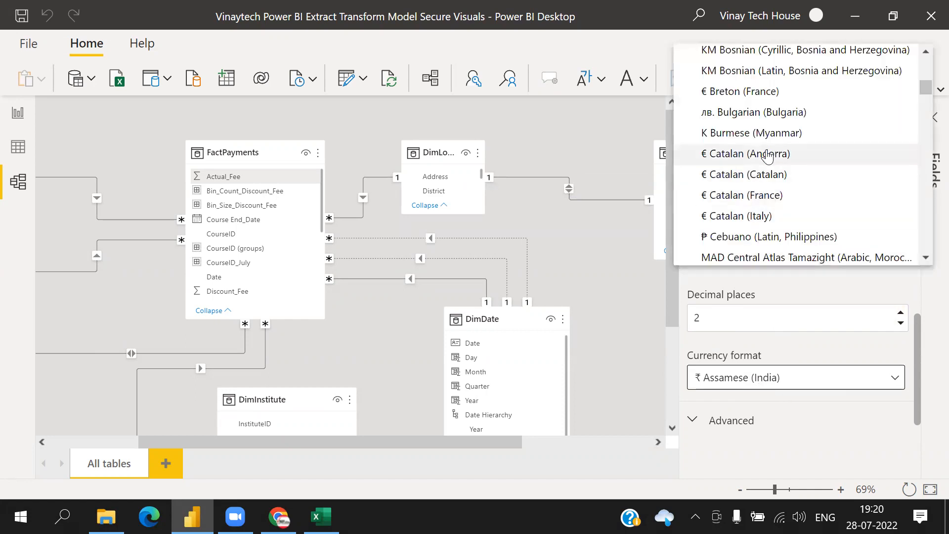
scroll(768, 158, "down", 5)
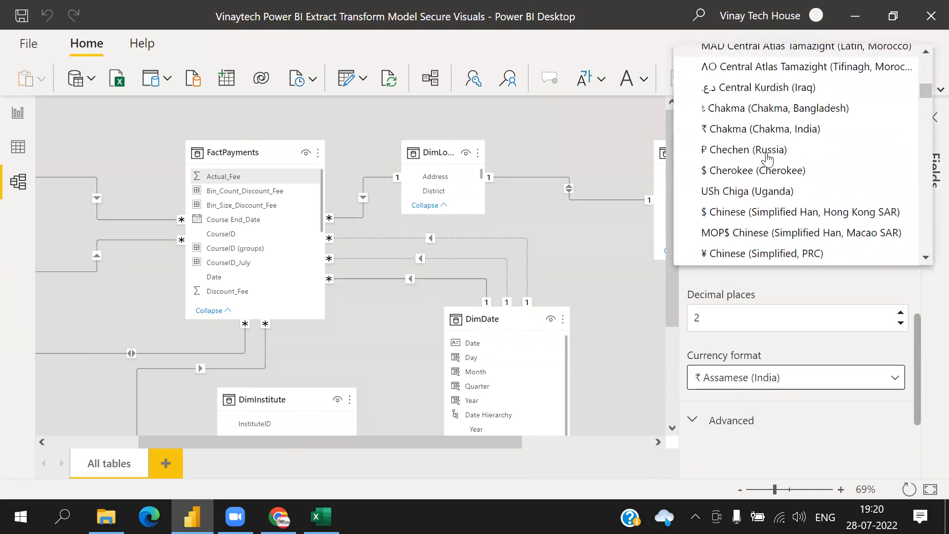
scroll(780, 143, "down", 3)
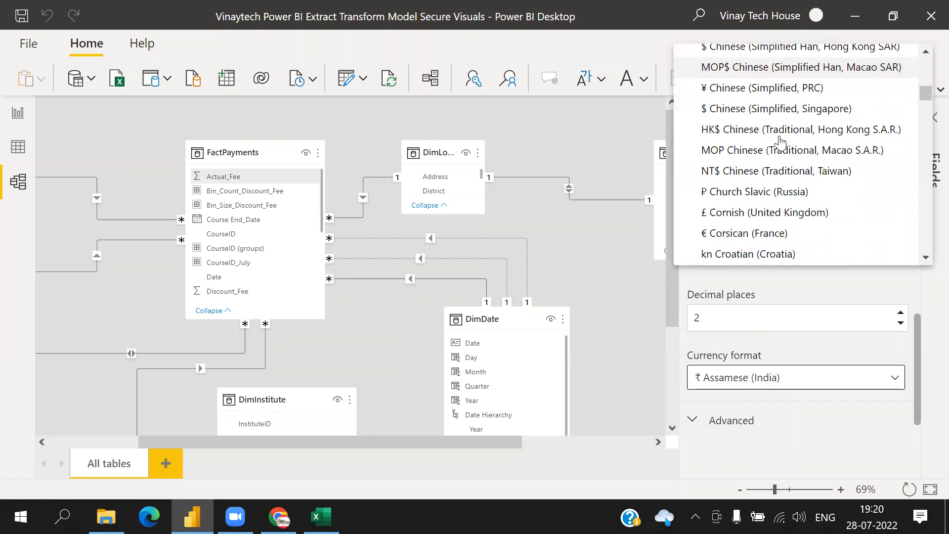
scroll(779, 144, "down", 3)
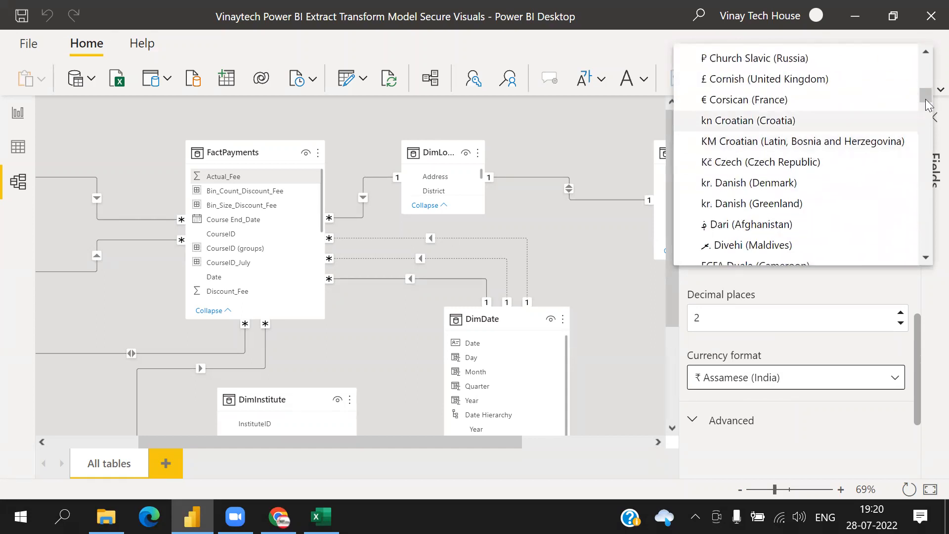
left_click_drag(927, 101, 924, 201)
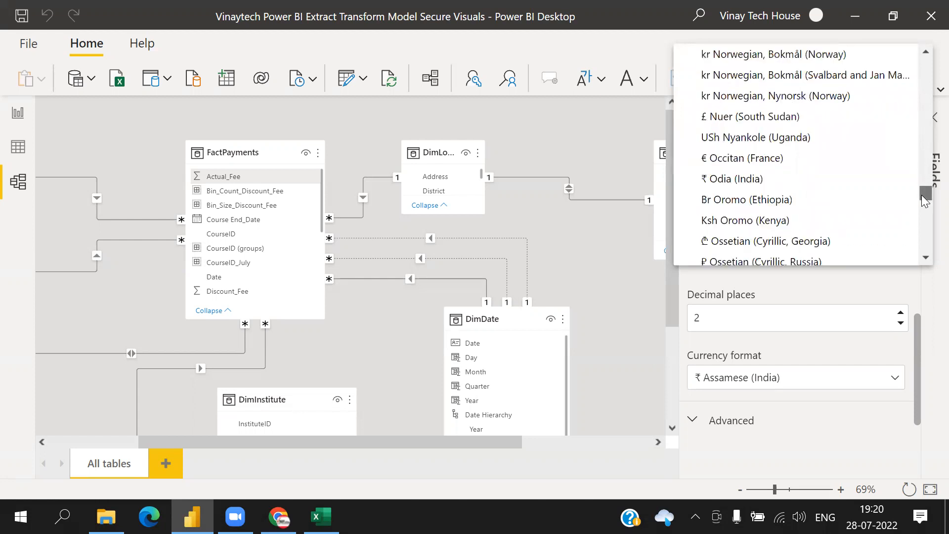
left_click(768, 182)
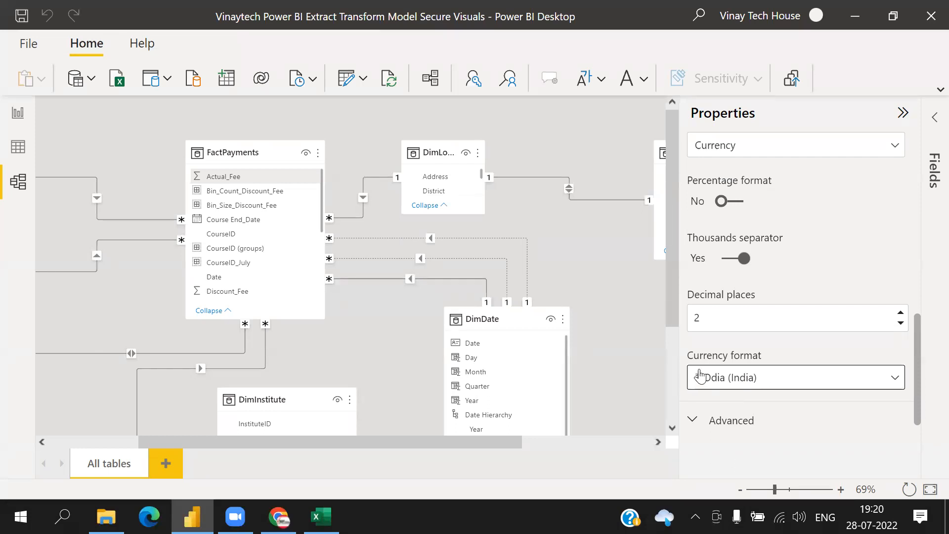
- Review the Actual_Fee column's formatting settings, from data type and format to thousands separator, decimal places and currency format
scroll(794, 351, "up", 1)
scroll(794, 354, "up", 2)
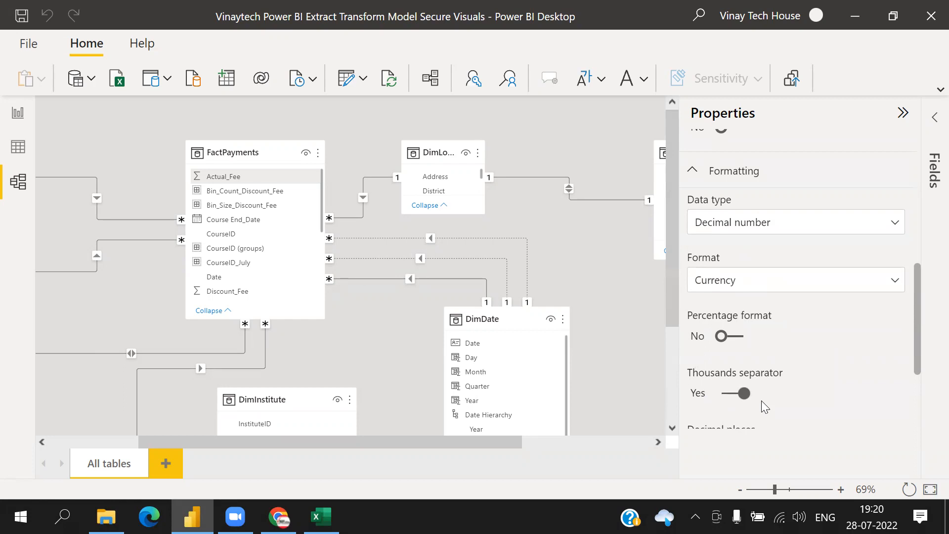
scroll(800, 381, "down", 3)
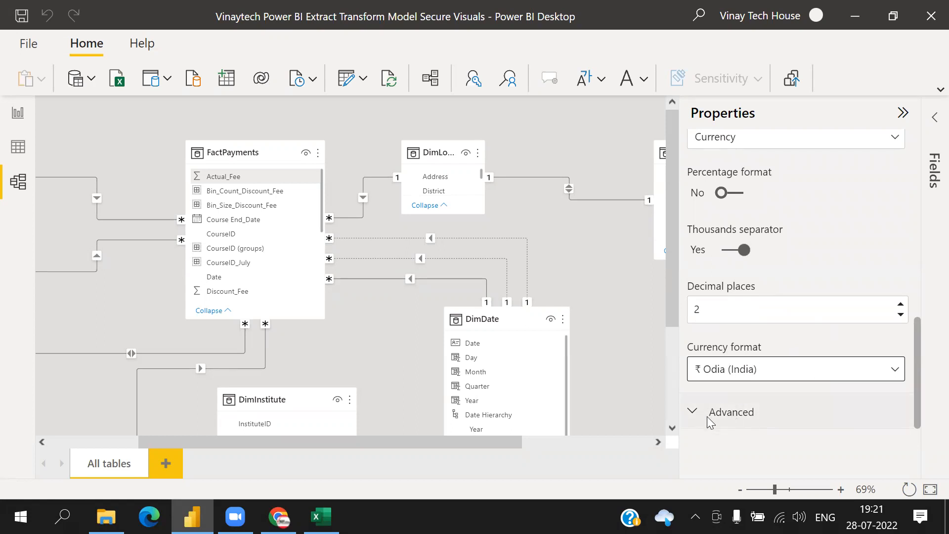
scroll(808, 272, "up", 1)
scroll(807, 270, "down", 1)
left_click(779, 376)
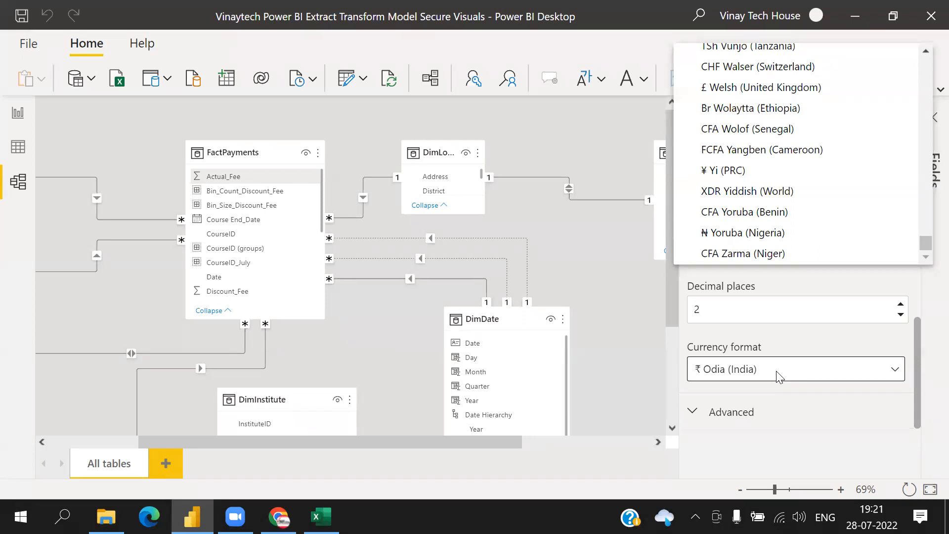
left_click(778, 346)
scroll(712, 303, "up", 3)
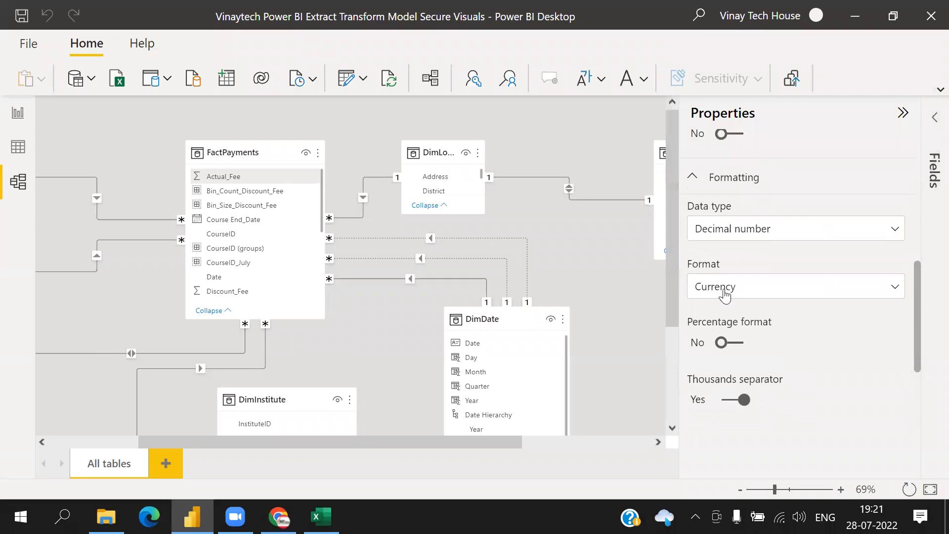
scroll(725, 296, "up", 3)
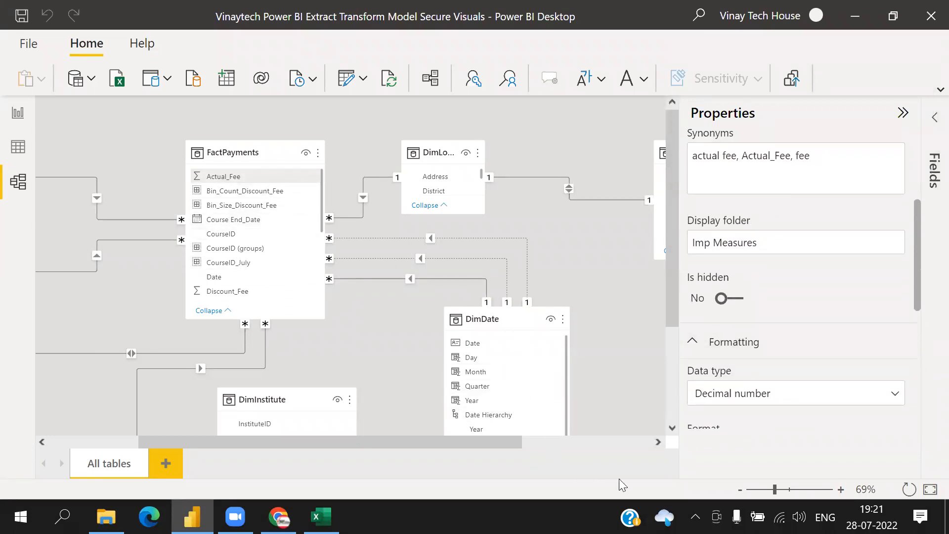
- Show the properties of the CourseID column in FactPayments and set its display folder to Textual Attributes
left_click_drag(774, 490, 780, 489)
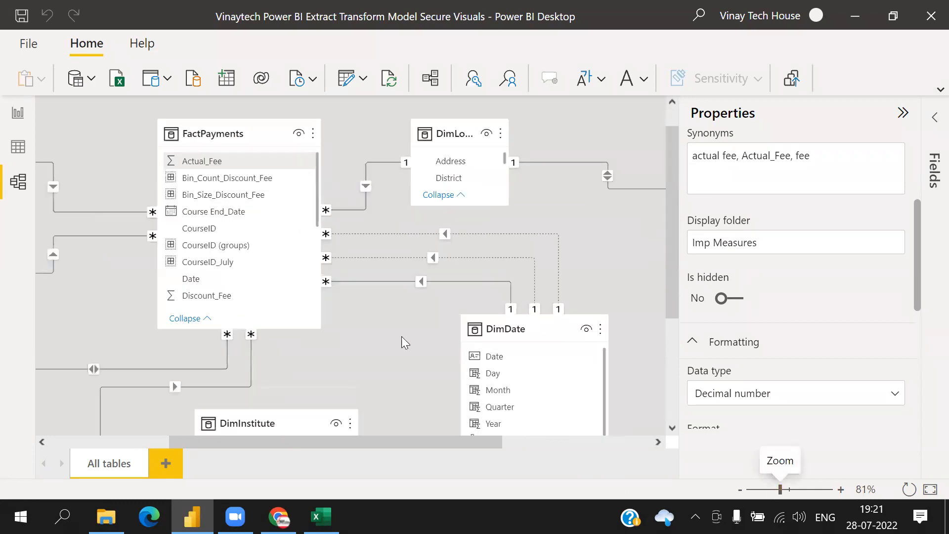
left_click(232, 228)
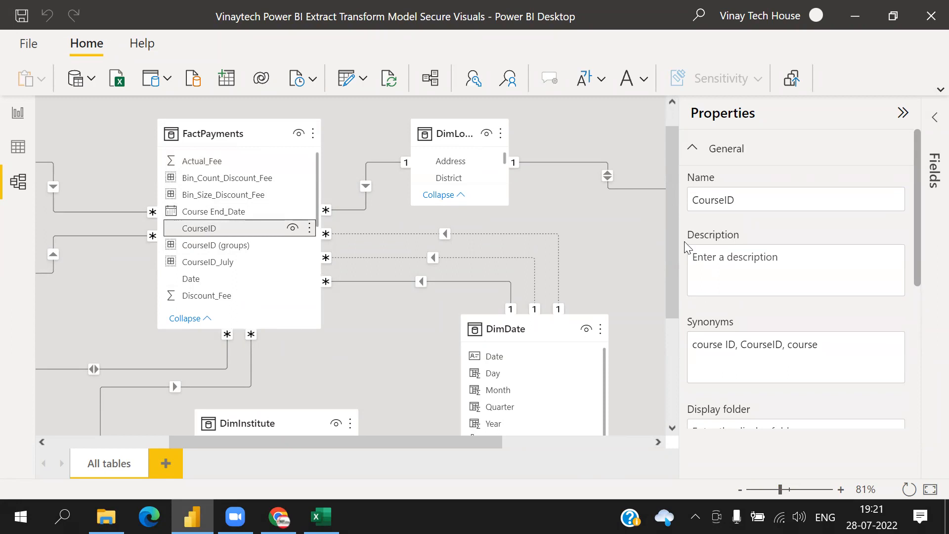
scroll(746, 250, "down", 3)
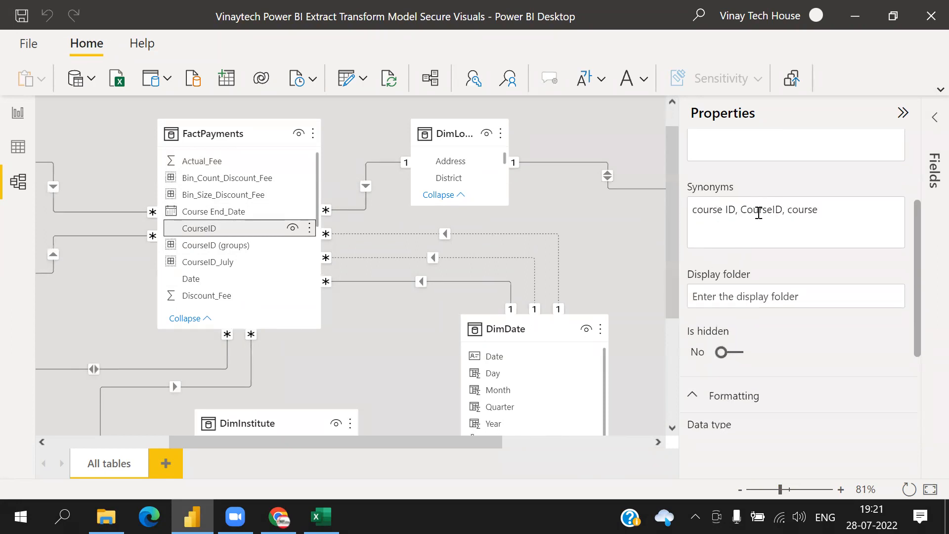
scroll(759, 213, "down", 1)
left_click(737, 252)
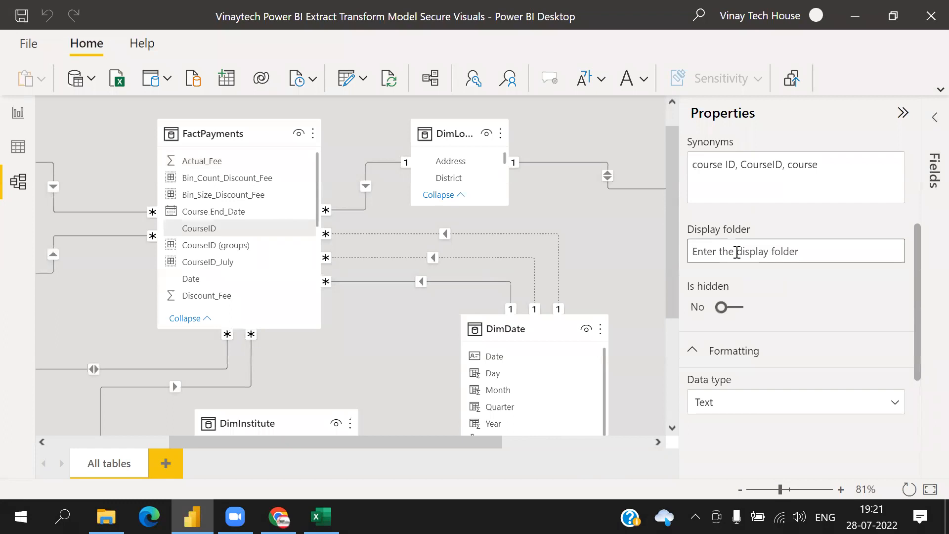
type("Textu")
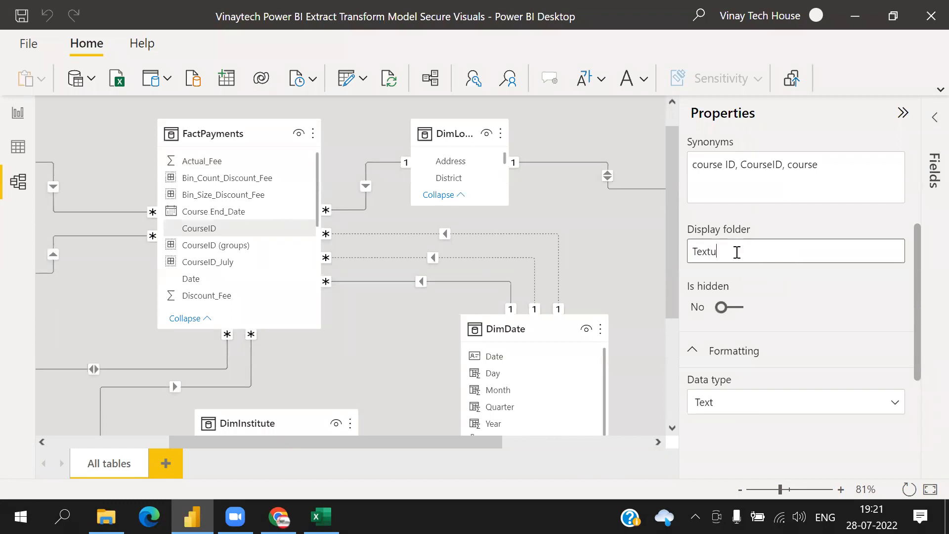
type("al Attributes")
key("Return")
left_click(782, 318)
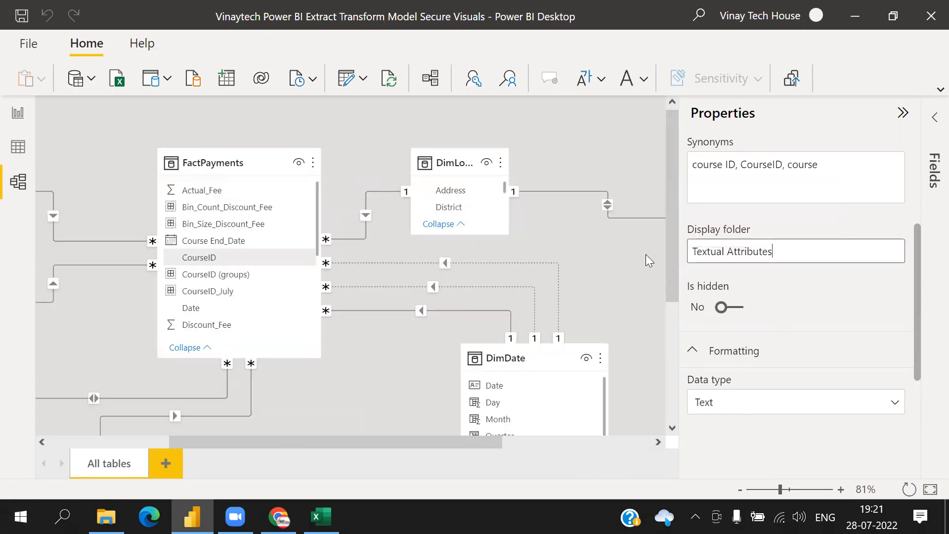
- Examine the CourseID column's formatting and advanced properties, including sort by column, data category, summarize by and nullability
scroll(747, 264, "down", 2)
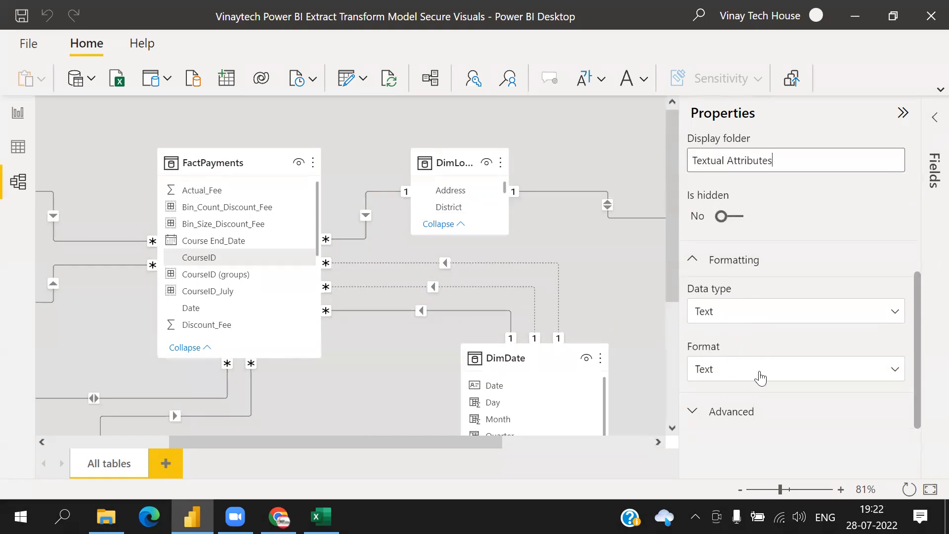
left_click(692, 412)
scroll(778, 314, "down", 4)
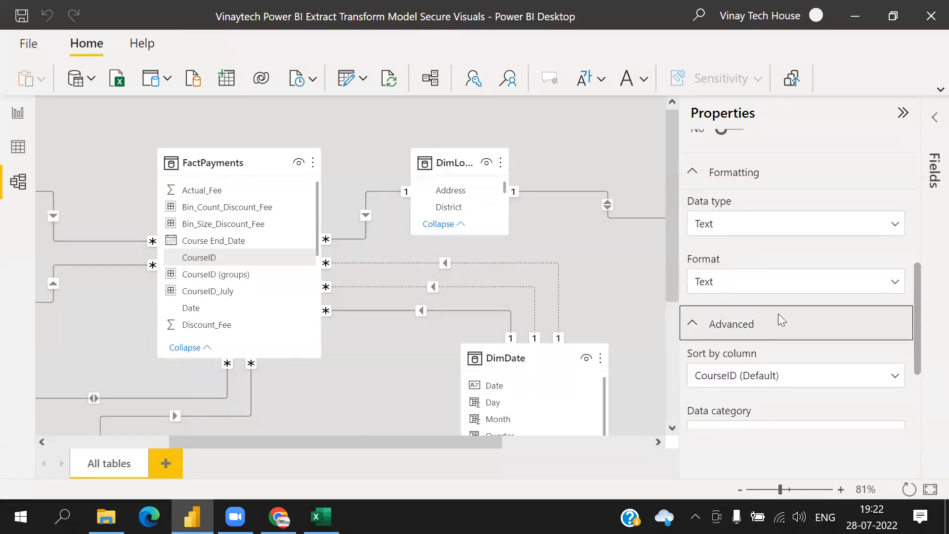
scroll(778, 313, "up", 3)
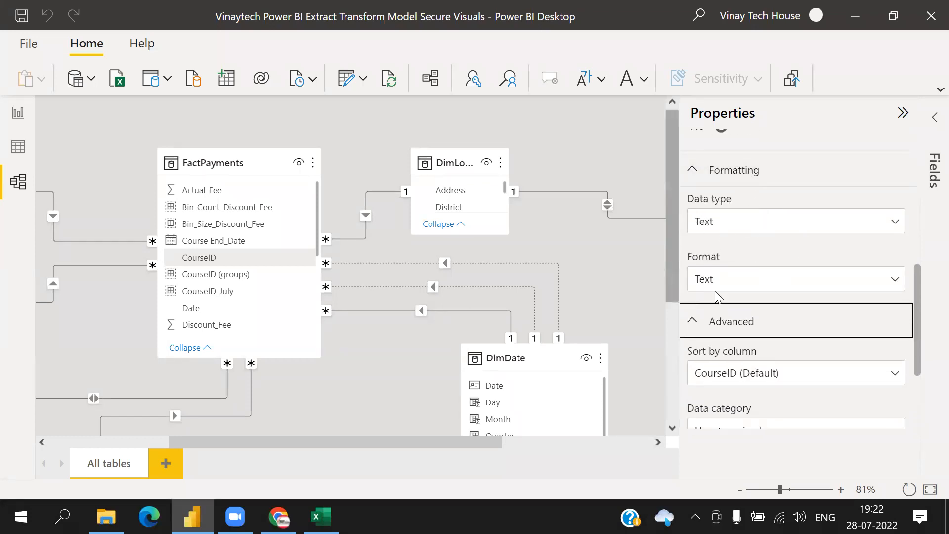
scroll(775, 288, "down", 3)
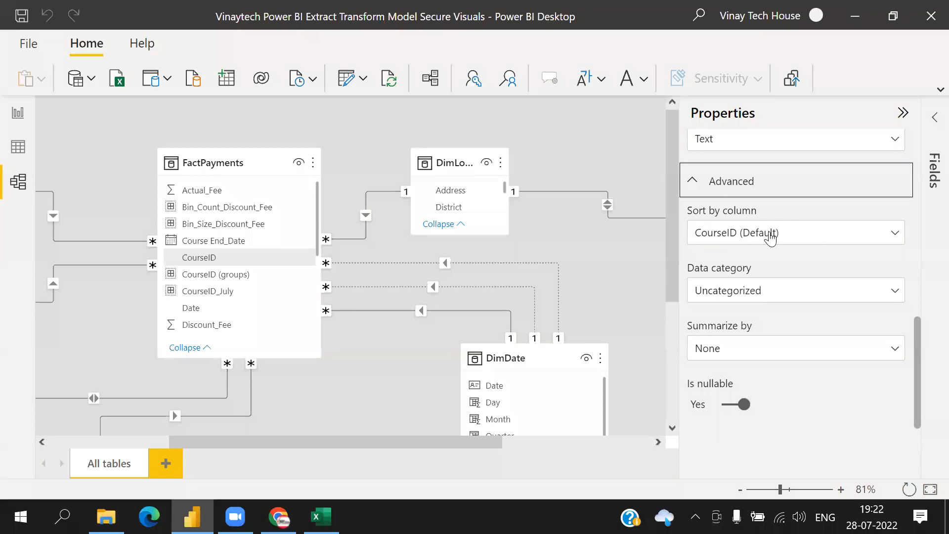
left_click(698, 181)
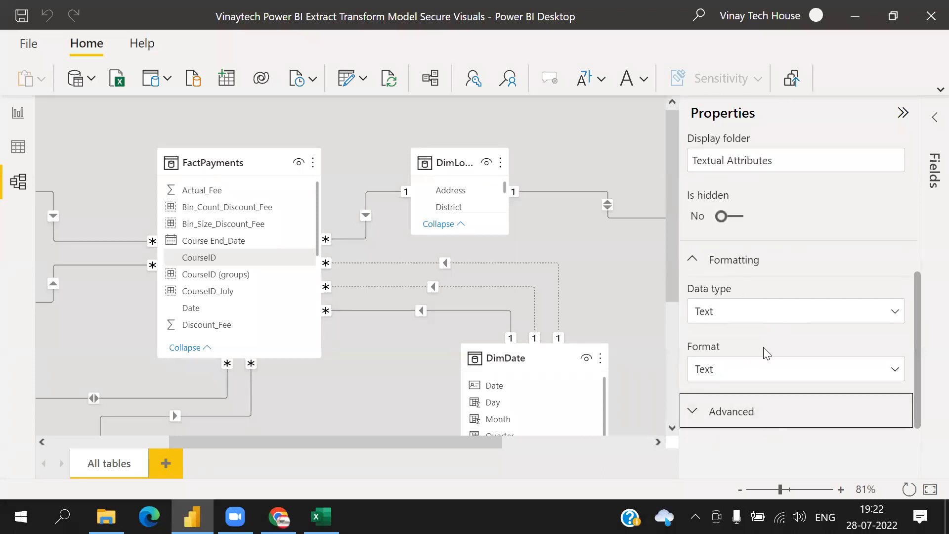
scroll(767, 353, "up", 1)
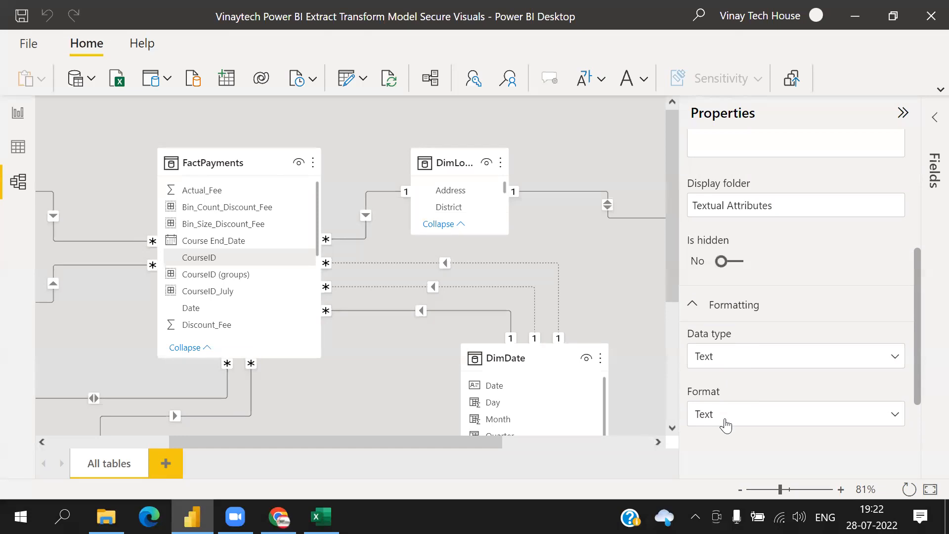
scroll(810, 238, "up", 2)
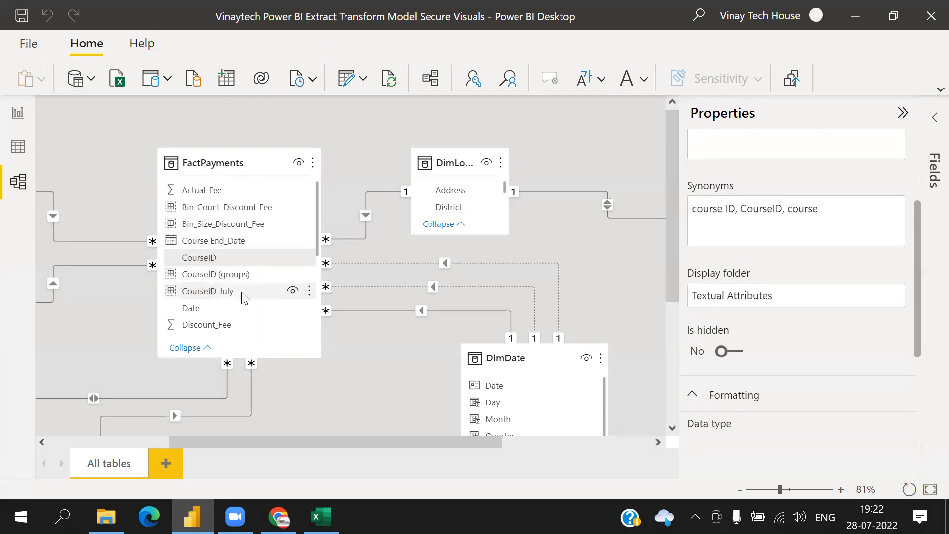
mouse_move(216, 252)
left_mouse_down()
mouse_move(189, 251)
mouse_move(221, 263)
mouse_move(218, 248)
left_mouse_up()
mouse_move(229, 260)
left_mouse_down()
mouse_move(659, 279)
mouse_move(658, 315)
left_mouse_up()
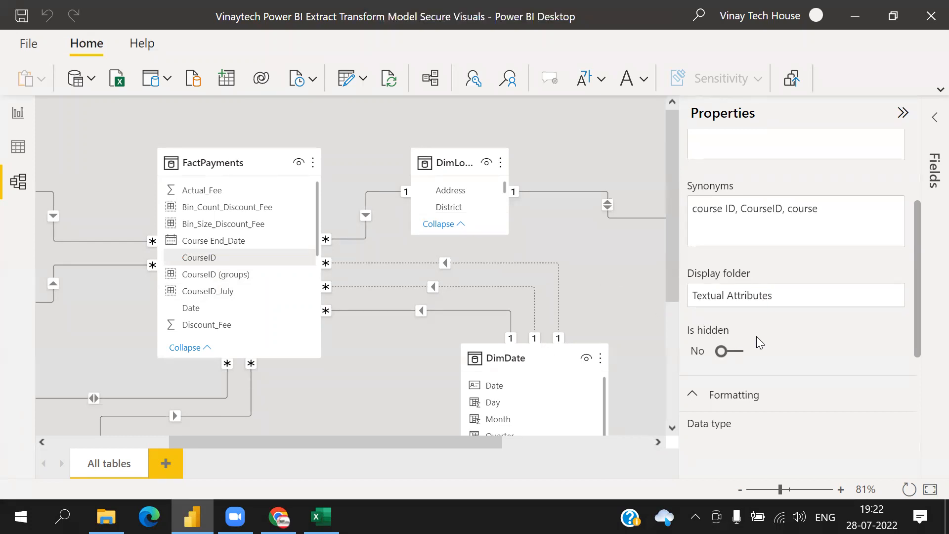
scroll(771, 341, "down", 3)
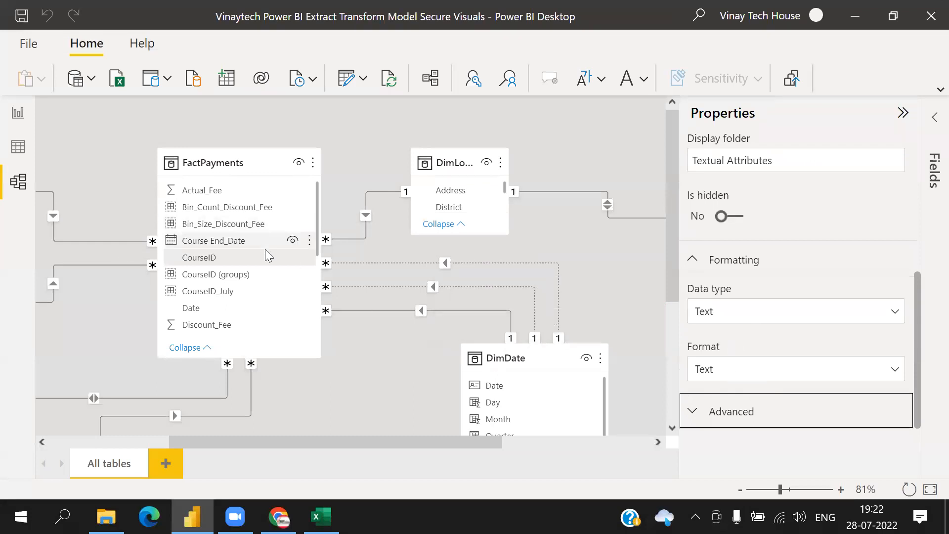
- Show the properties of the Date column in FactPayments and set its display folder to Role Playing Dates
scroll(225, 286, "down", 1)
left_click(193, 262)
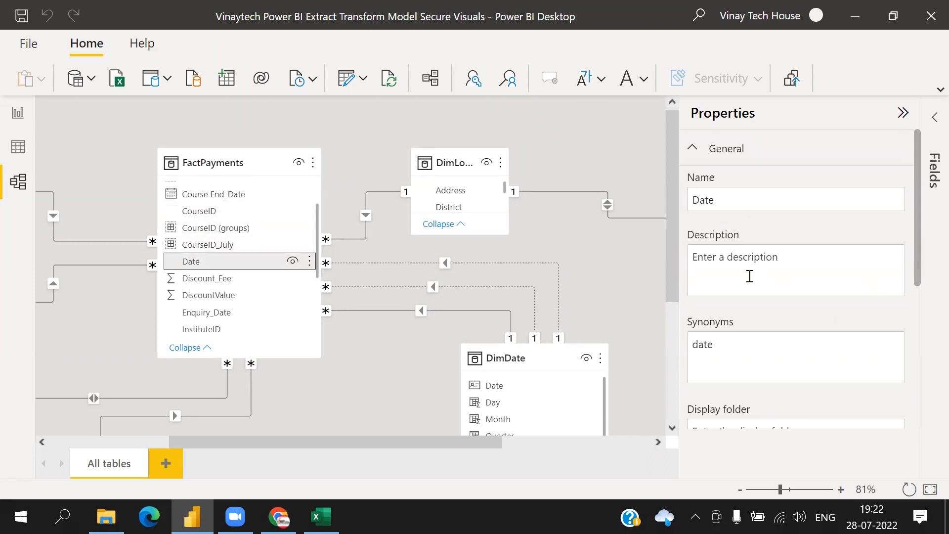
scroll(727, 326, "down", 3)
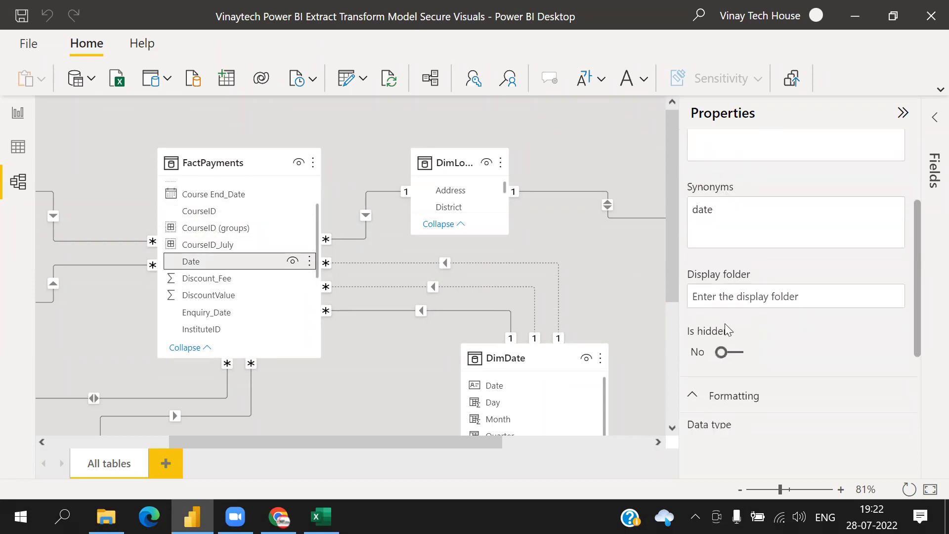
type("Ro")
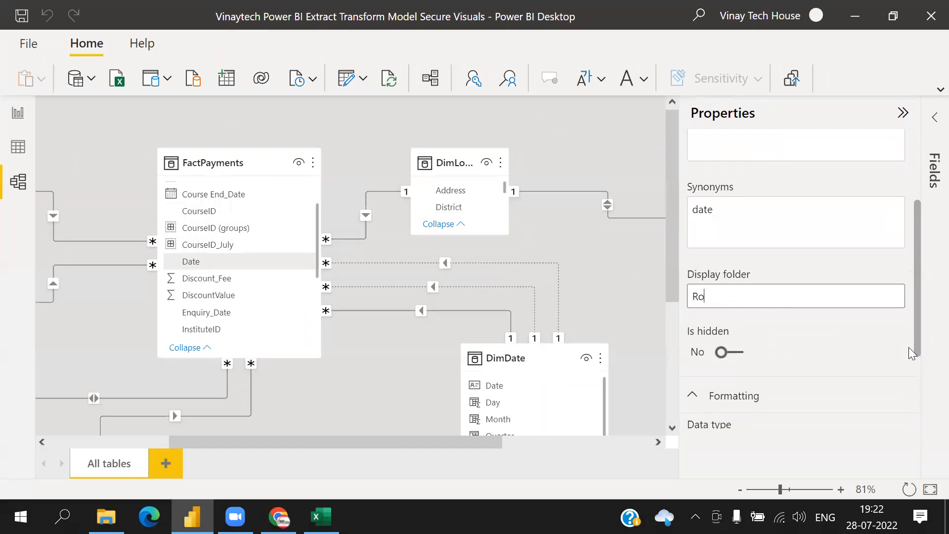
type("le Playing Dates")
left_click(809, 343)
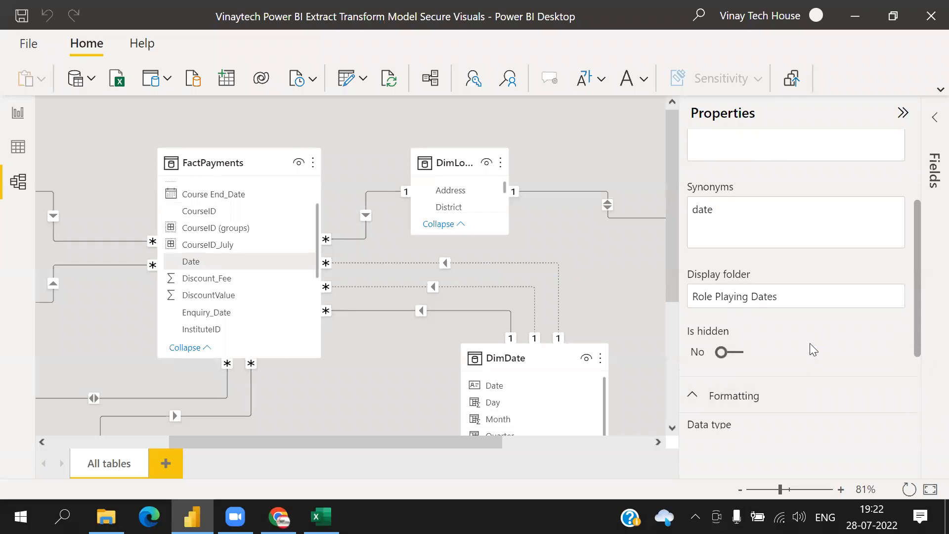
- Set the Date column's date time format to 14 March 2001 (dd mmmm yyyy) and look through the other available date formats
scroll(810, 343, "down", 3)
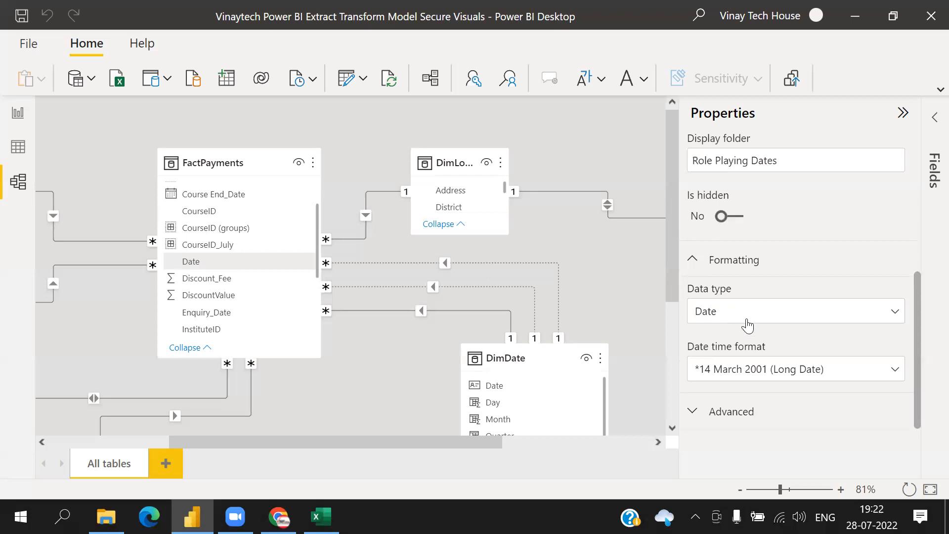
left_click(755, 375)
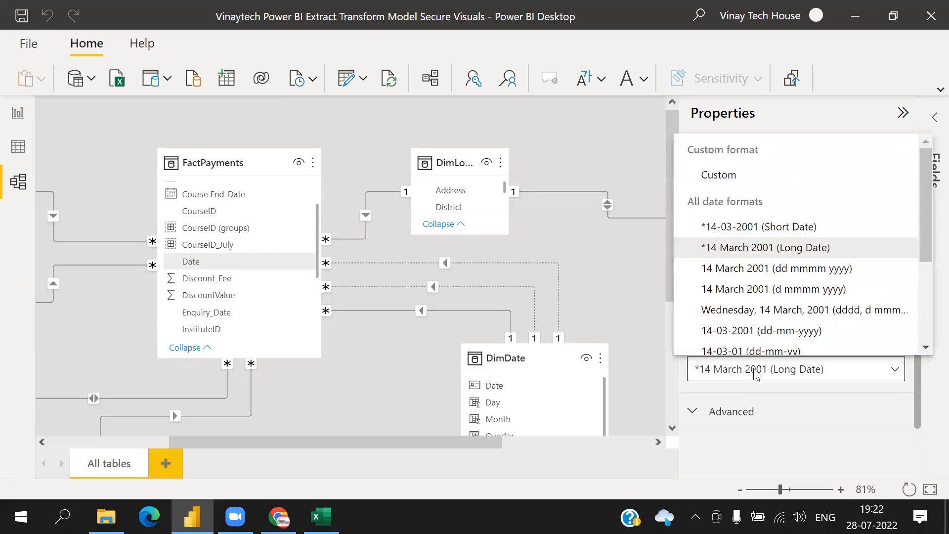
left_click(744, 275)
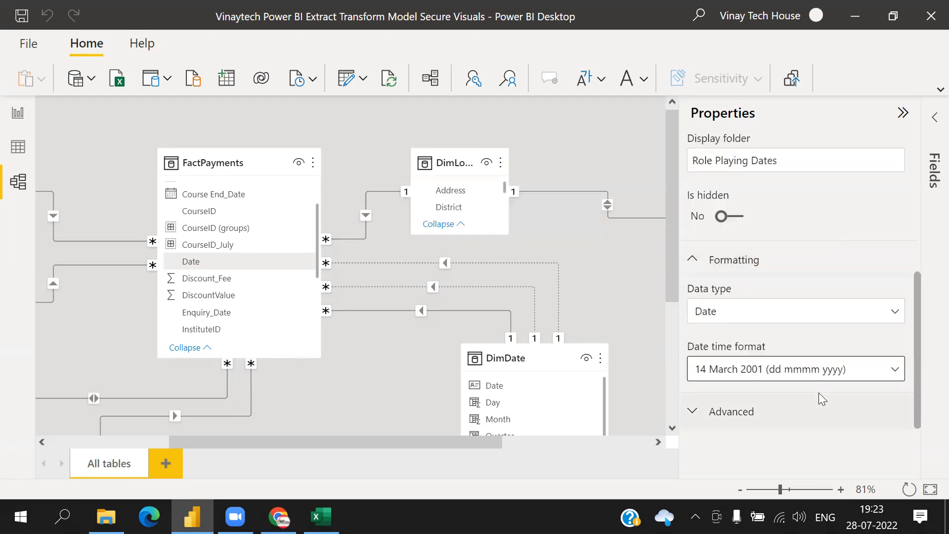
left_click(801, 376)
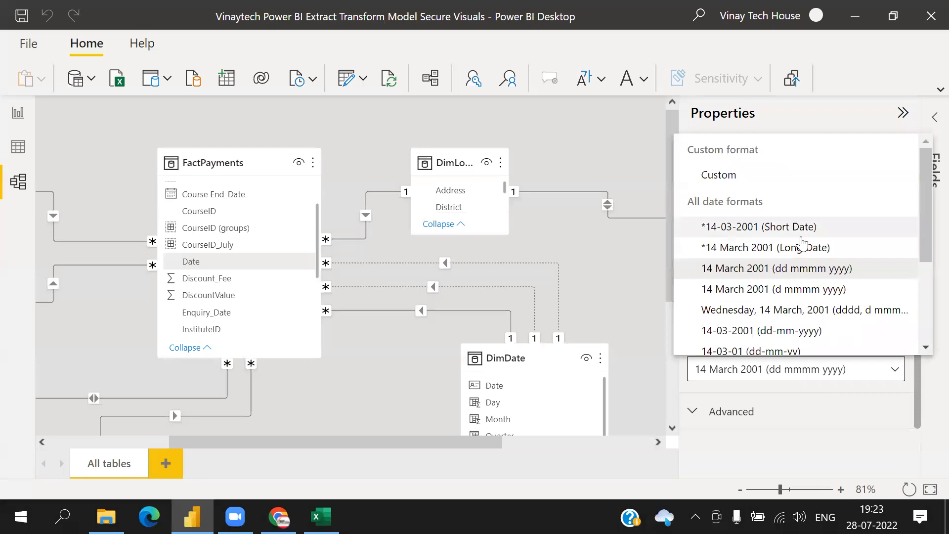
scroll(801, 248, "down", 3)
scroll(802, 266, "up", 2)
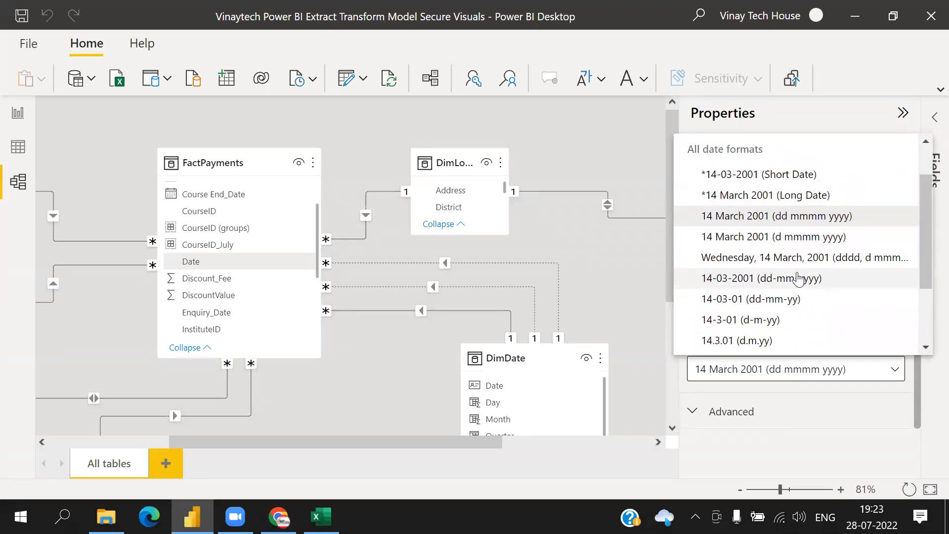
mouse_move(858, 193)
left_mouse_down()
mouse_move(737, 161)
mouse_move(685, 314)
mouse_move(915, 207)
mouse_move(821, 157)
left_mouse_up()
mouse_move(818, 287)
left_mouse_down()
mouse_move(818, 387)
mouse_move(842, 374)
left_mouse_up()
mouse_move(73, 202)
left_mouse_down()
mouse_move(95, 420)
mouse_move(96, 240)
left_mouse_up()
left_click_drag(745, 283, 322, 286)
left_click_drag(326, 251, 356, 340)
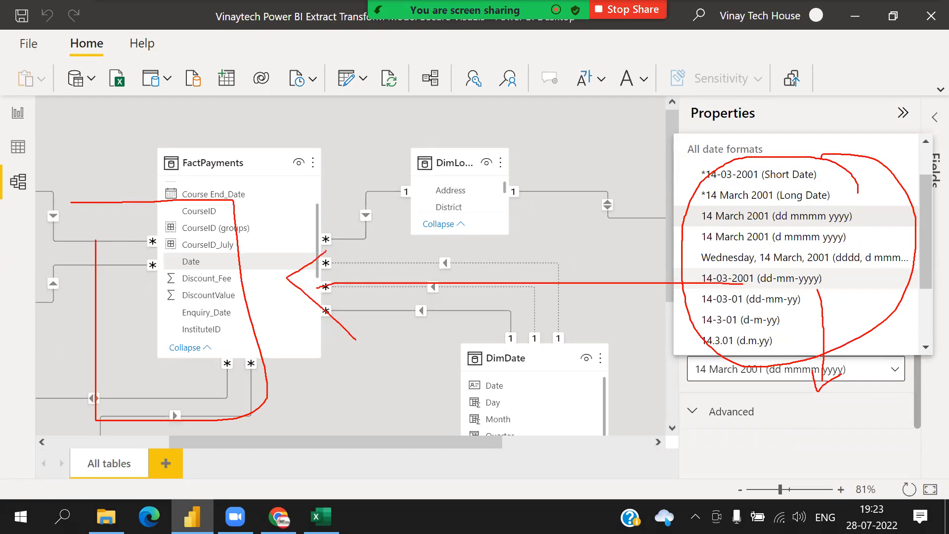
mouse_move(759, 337)
left_mouse_down()
mouse_move(724, 326)
mouse_move(727, 355)
mouse_move(751, 311)
left_mouse_up()
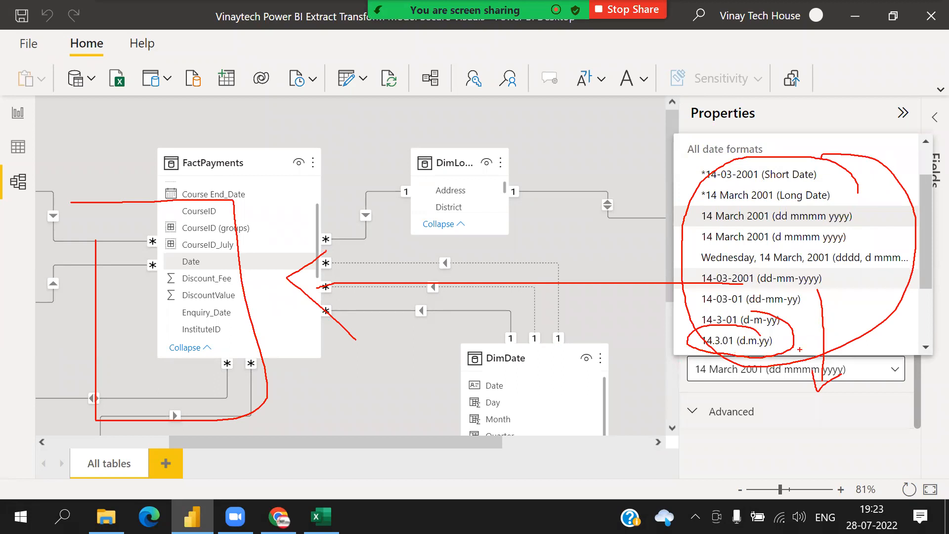
left_click_drag(748, 342, 781, 335)
mouse_move(726, 255)
left_mouse_down()
mouse_move(744, 271)
mouse_move(811, 245)
left_mouse_up()
left_click_drag(614, 128, 605, 174)
mouse_move(618, 138)
left_mouse_down()
mouse_move(619, 177)
mouse_move(721, 162)
mouse_move(741, 204)
left_mouse_up()
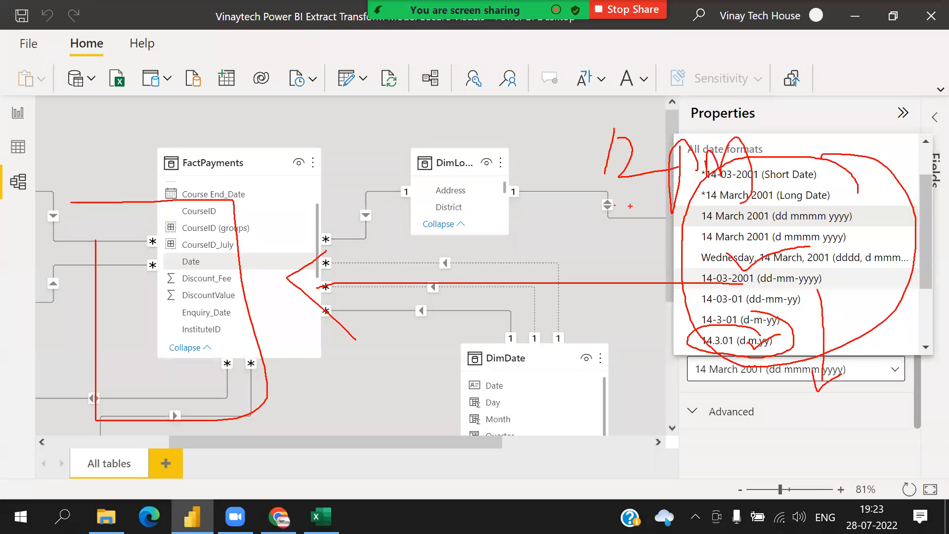
left_click_drag(687, 151, 704, 178)
mouse_move(692, 93)
left_mouse_down()
mouse_move(712, 113)
mouse_move(740, 96)
left_mouse_up()
left_click_drag(604, 206, 634, 230)
left_click_drag(638, 202, 670, 250)
mouse_move(692, 201)
left_mouse_down()
mouse_move(694, 238)
mouse_move(717, 232)
left_mouse_up()
left_click_drag(727, 250, 749, 235)
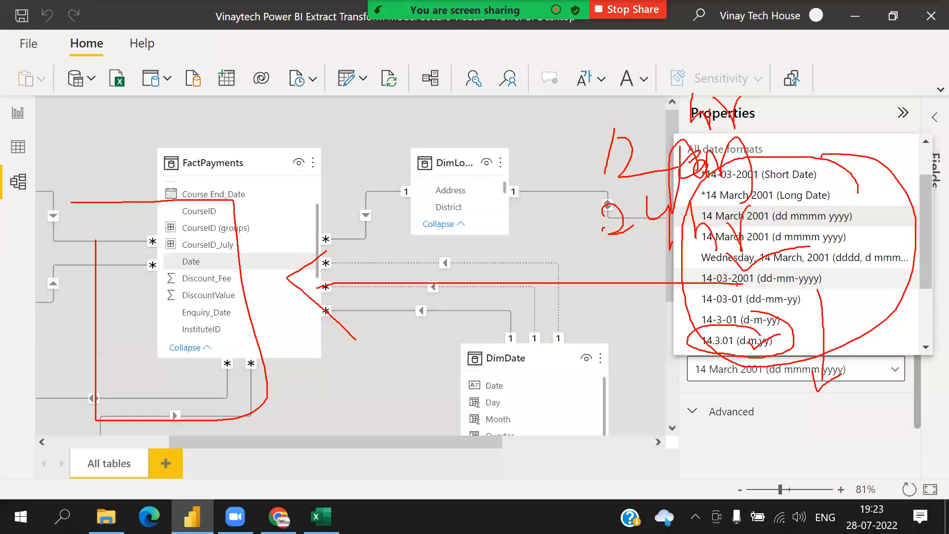
mouse_move(769, 113)
left_mouse_down()
mouse_move(791, 238)
mouse_move(737, 96)
left_mouse_up()
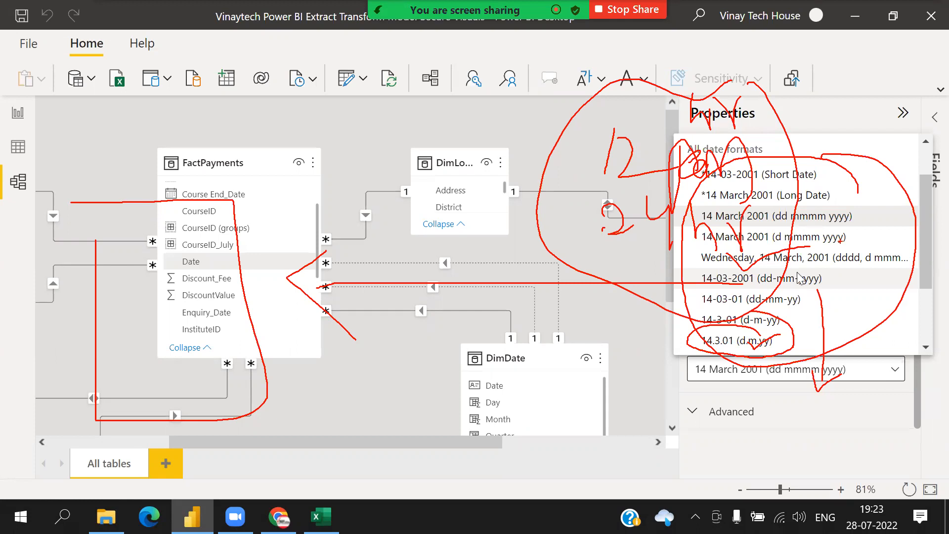
key("Escape")
- Close the date format list, collapse the Date column's formatting settings and save the report
left_click(576, 124)
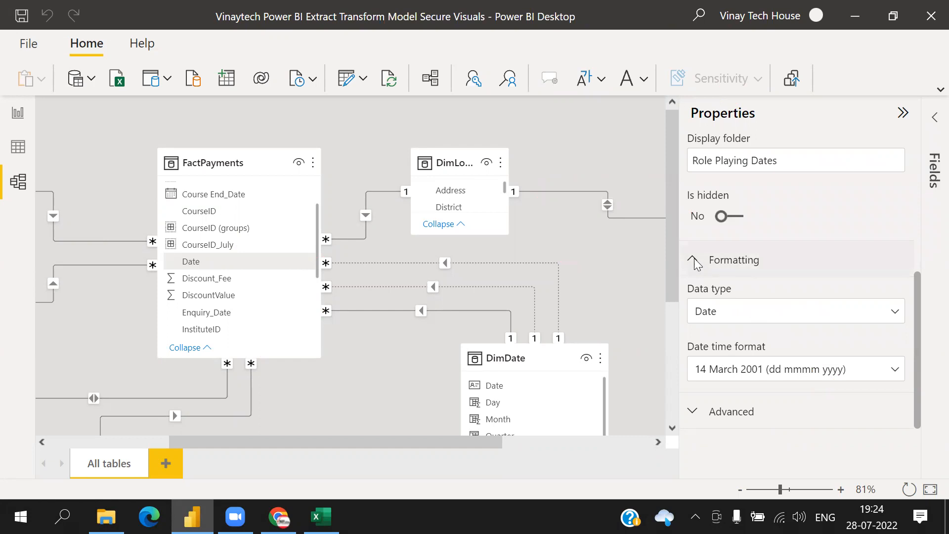
left_click(795, 259)
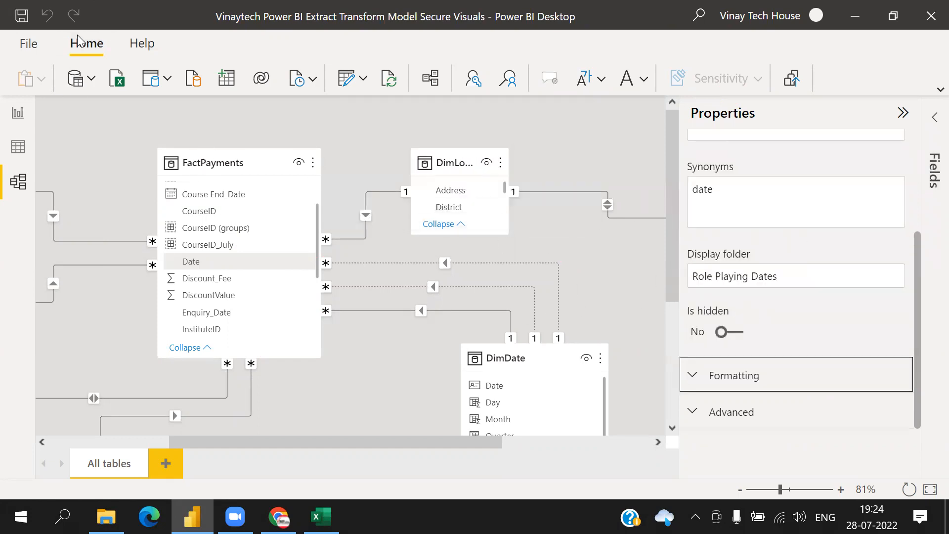
left_click(28, 18)
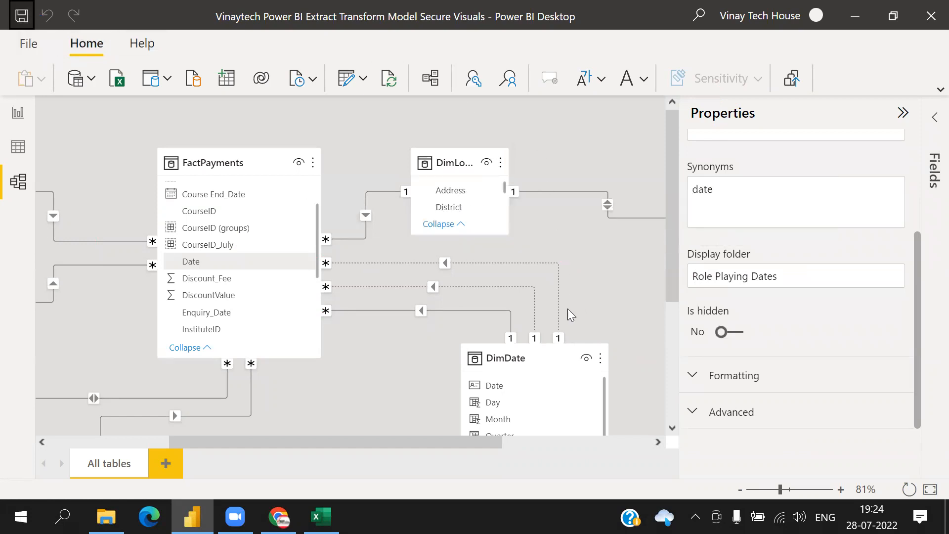
- Show the model's field list in place of the column properties and examine the display folders within FactPayments
scroll(767, 258, "up", 3)
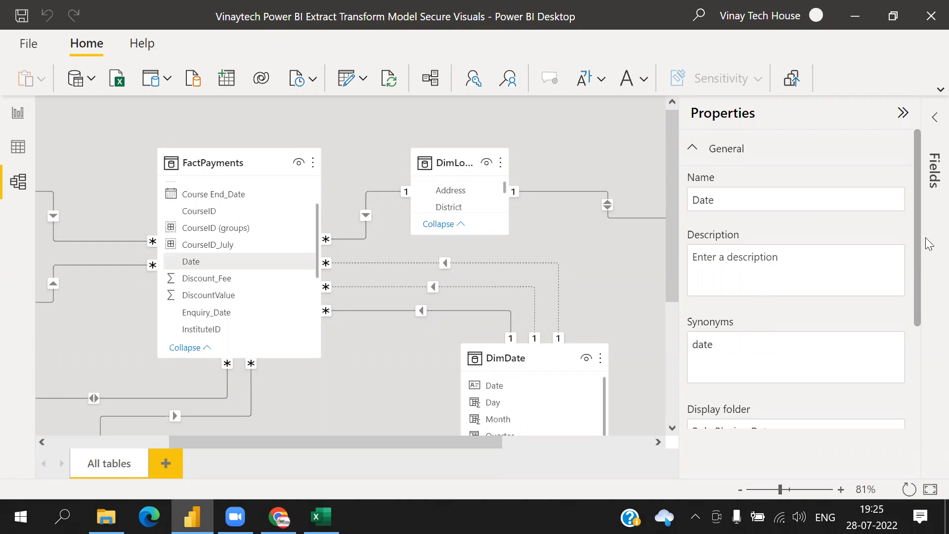
left_click(934, 119)
left_click(691, 113)
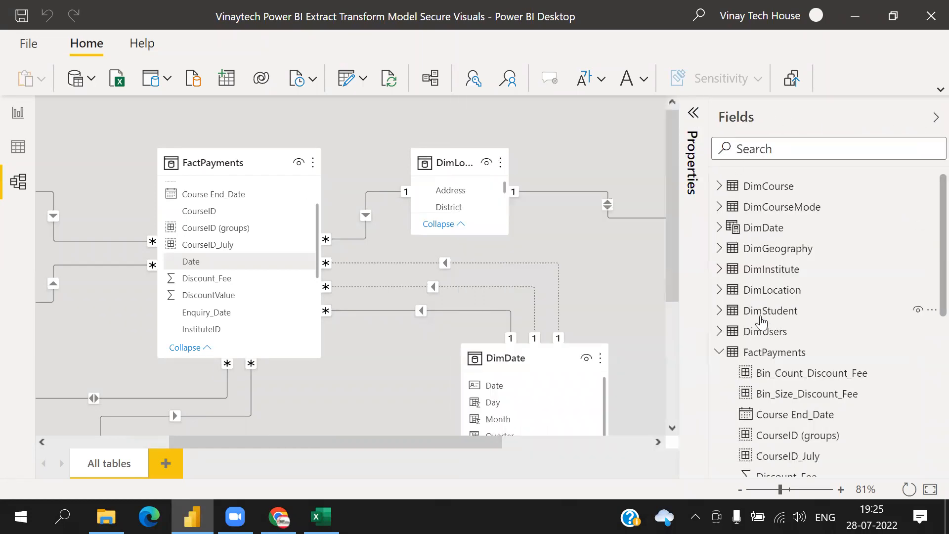
scroll(761, 322, "down", 5)
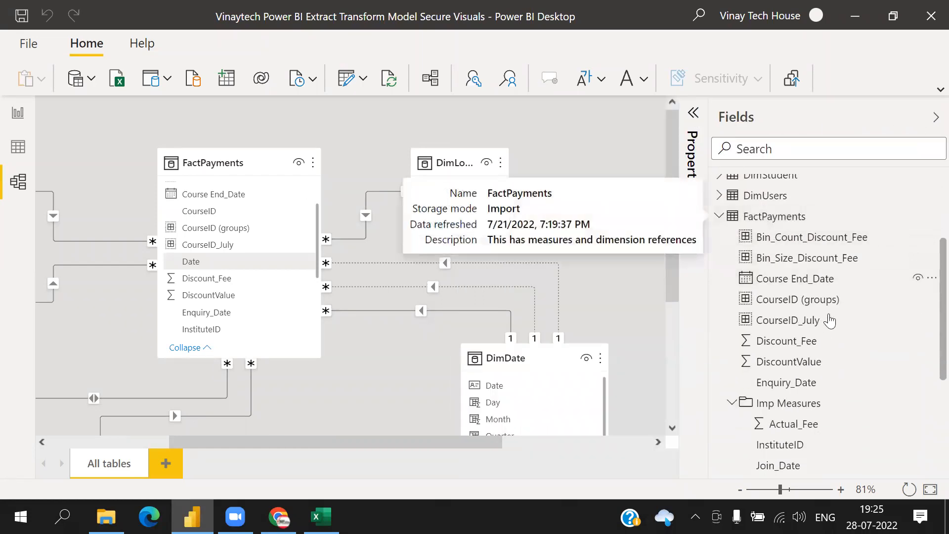
scroll(796, 341, "down", 2)
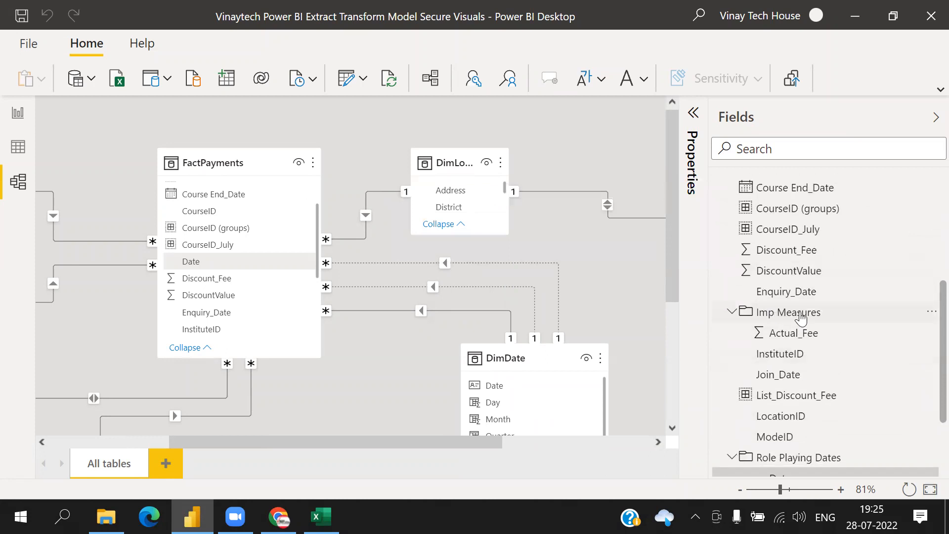
scroll(801, 318, "down", 3)
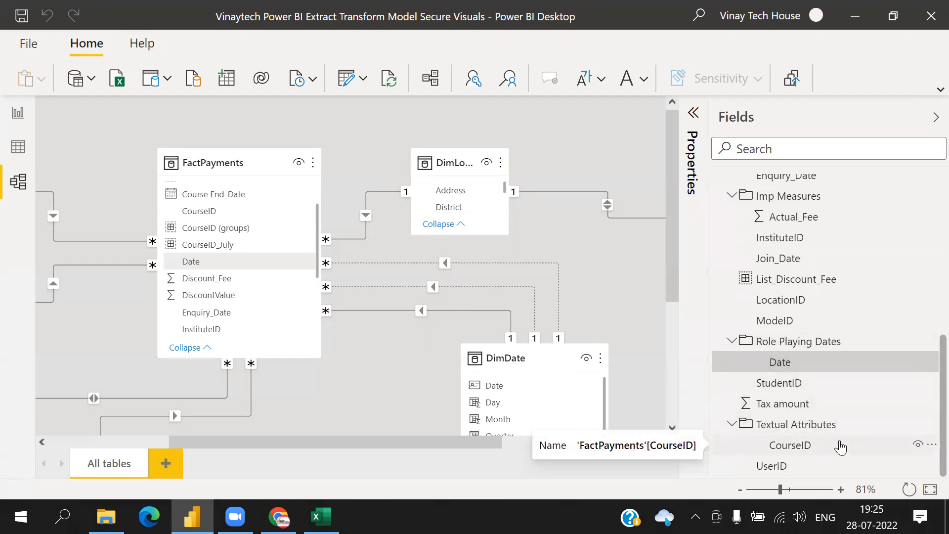
- Move StudentID, UserID, InstituteID, LocationID, ModeID, CourseID_July and CourseID (groups) into FactPayments' Textual Attributes folder and collapse the folder
left_click(797, 385)
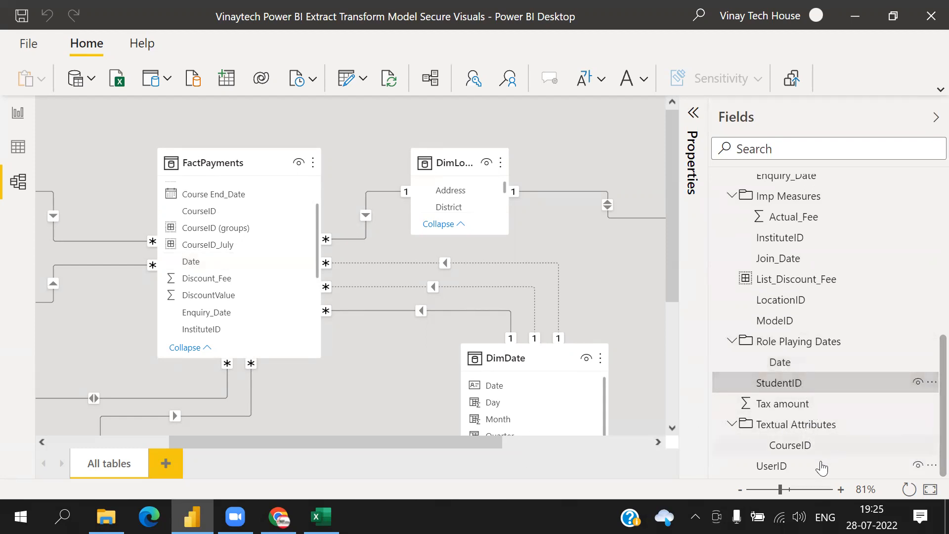
left_click(771, 466, "ctrl")
left_click(783, 238, "ctrl")
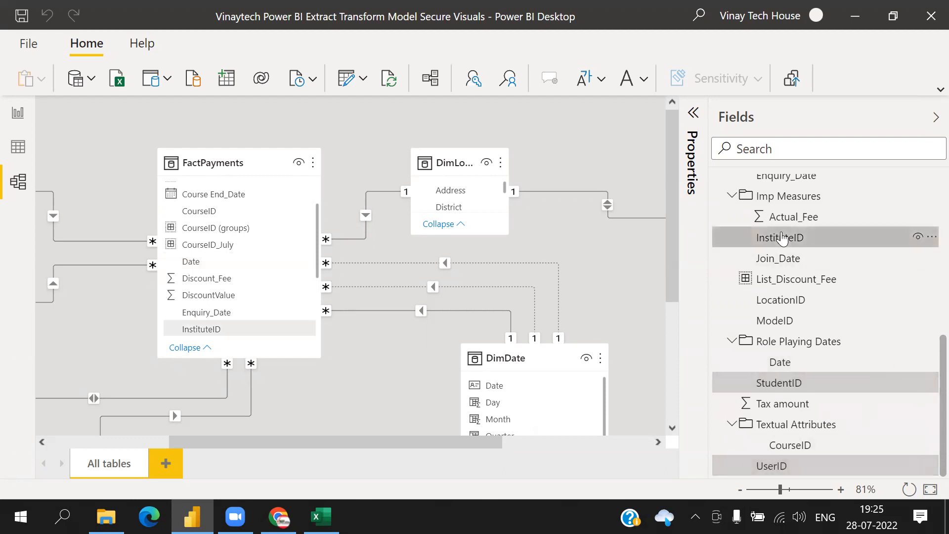
left_click(790, 301, "ctrl")
left_click(792, 324, "ctrl")
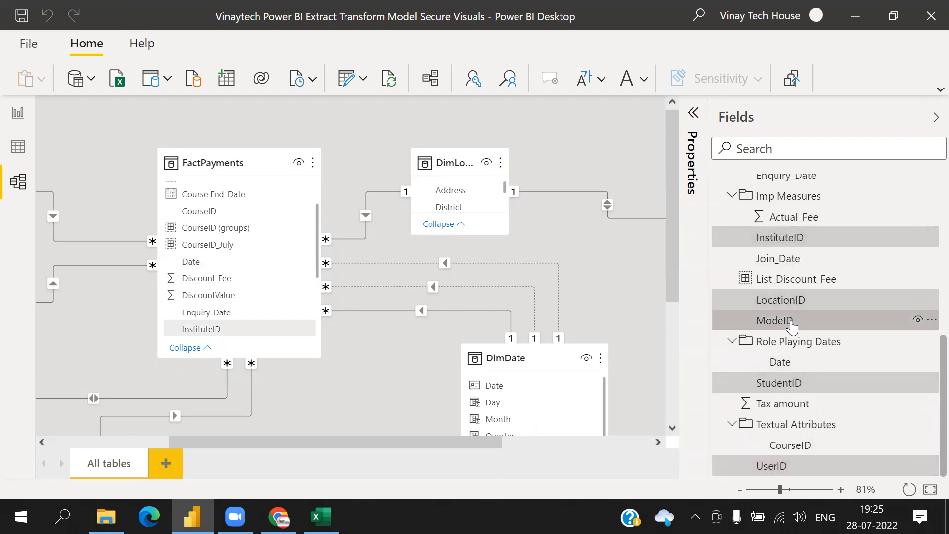
scroll(792, 326, "up", 4)
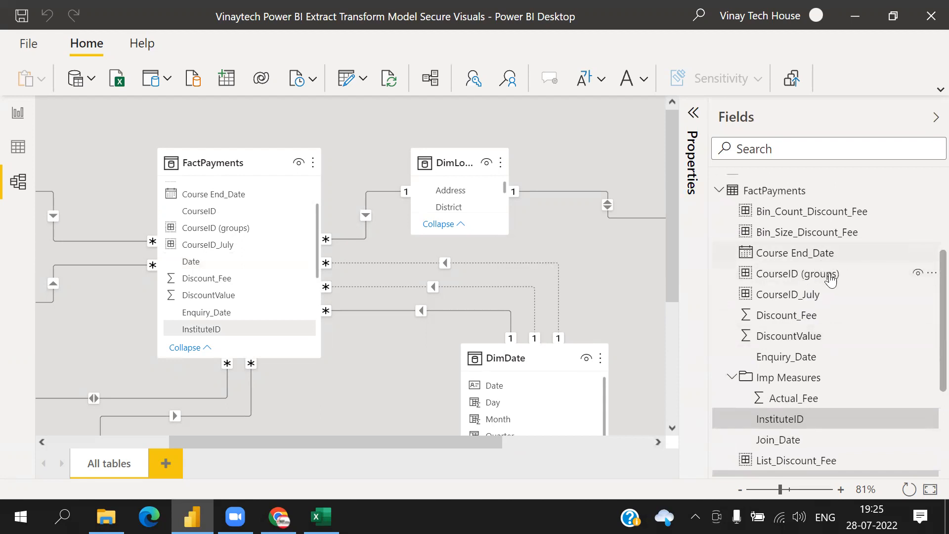
left_click(804, 301, "ctrl")
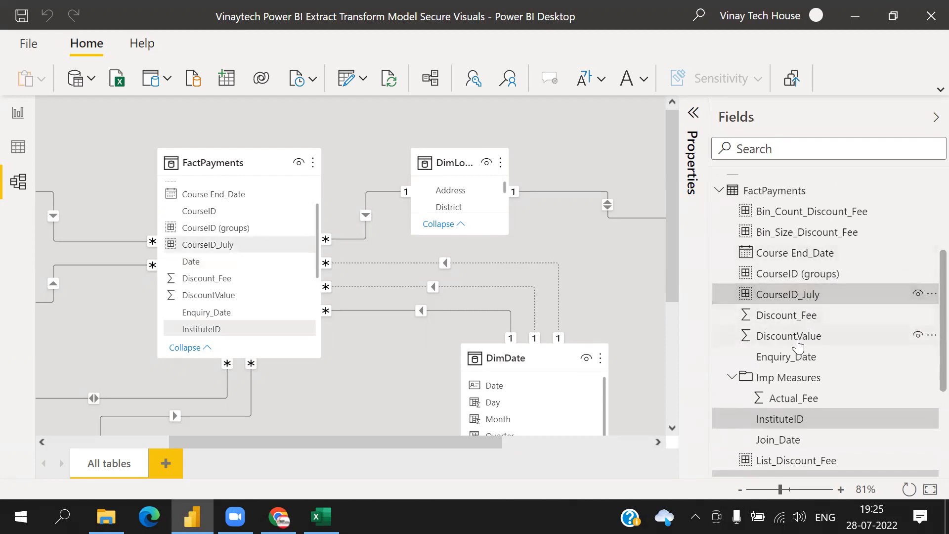
scroll(875, 272, "up", 2)
scroll(877, 275, "down", 4)
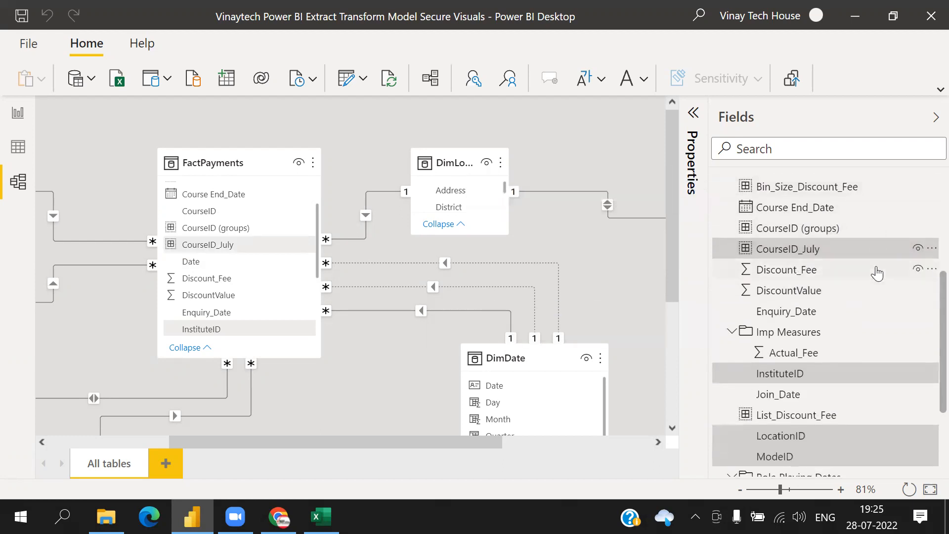
left_click(815, 234, "ctrl")
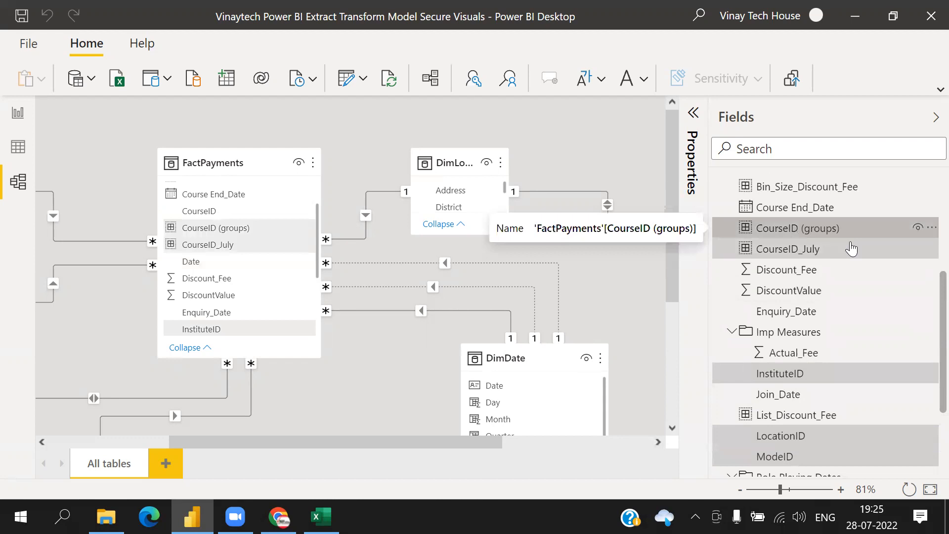
scroll(838, 277, "down", 4)
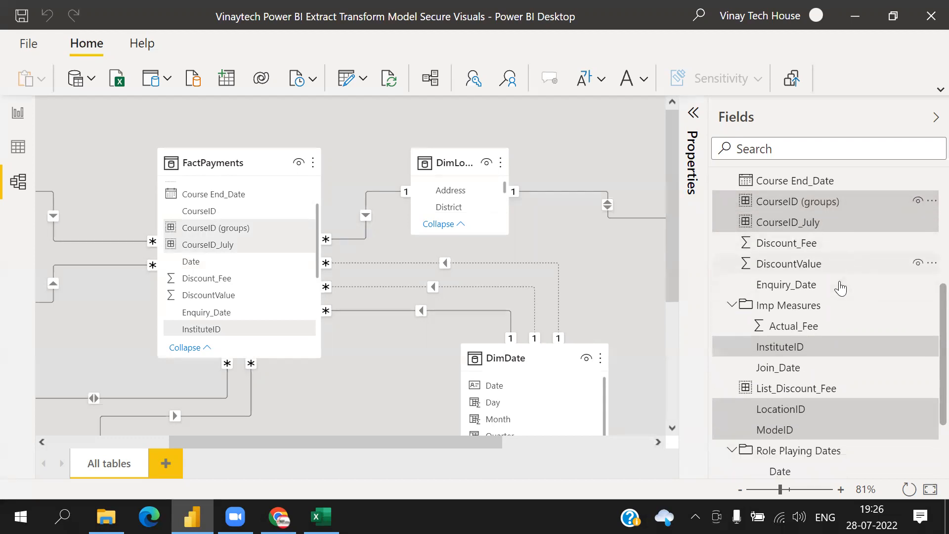
scroll(840, 288, "down", 2)
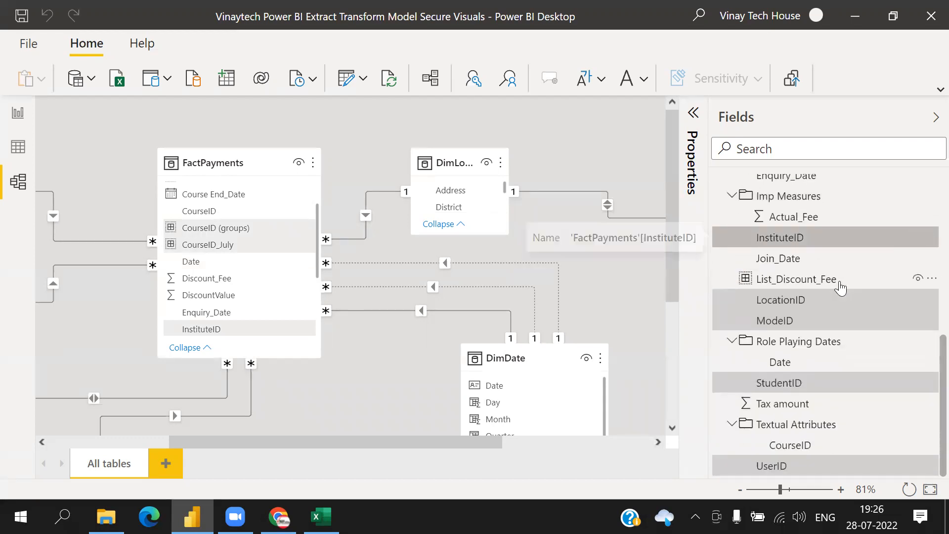
left_click_drag(827, 389, 815, 424)
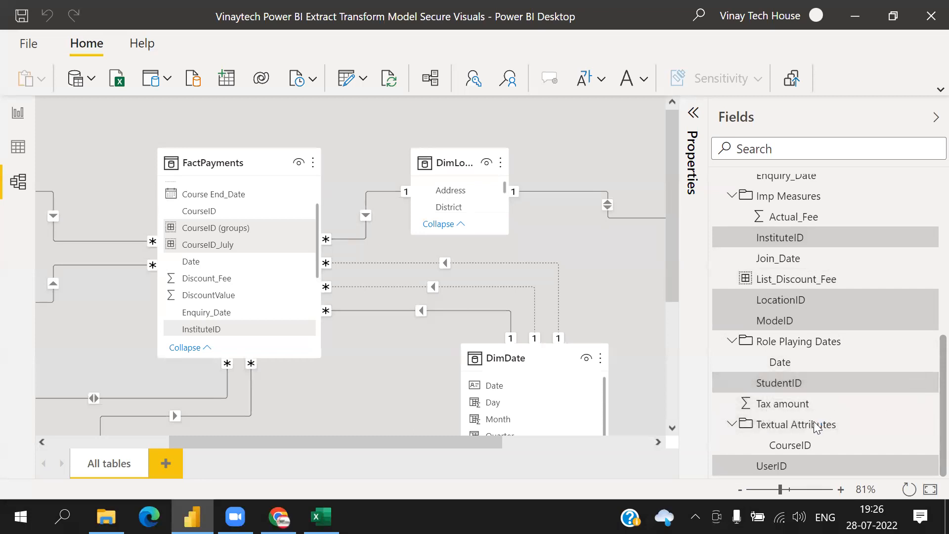
left_click(733, 304)
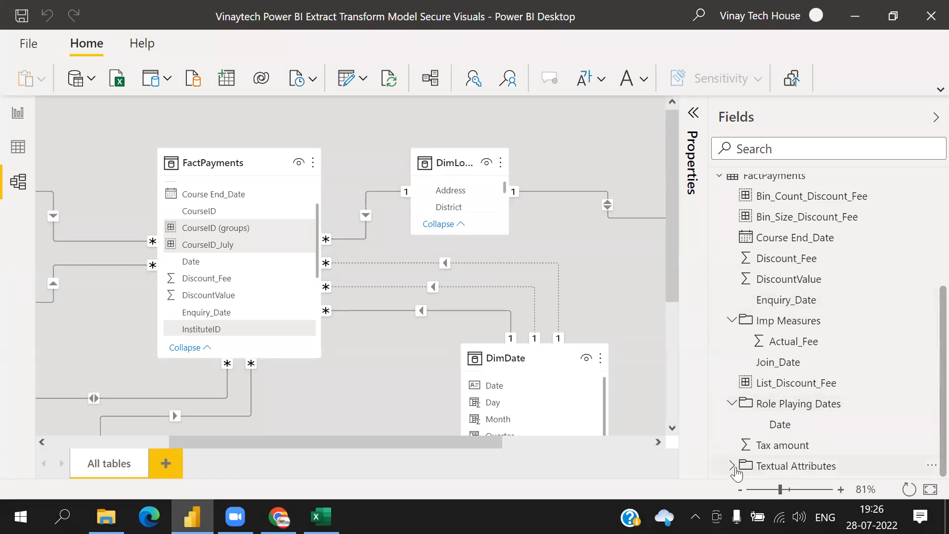
- Move Bin_Count_Discount_Fee, Bin_Size_Discount_Fee, Course End_Date, Discount_Fee, DiscountValue and List_Discount_Fee into the Imp Measures folder of FactPayments
left_click(785, 198)
left_click(816, 223, "ctrl")
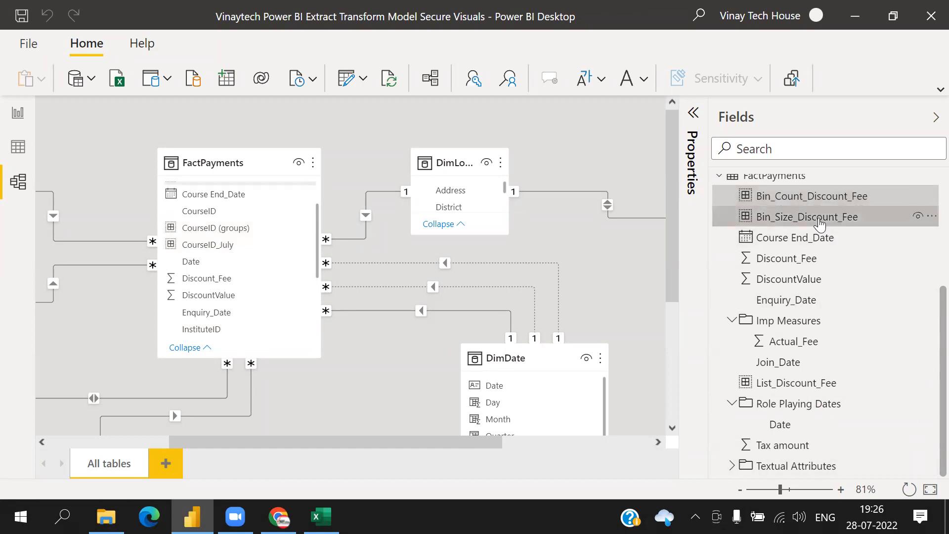
left_click(819, 244, "ctrl")
left_click(793, 260, "ctrl")
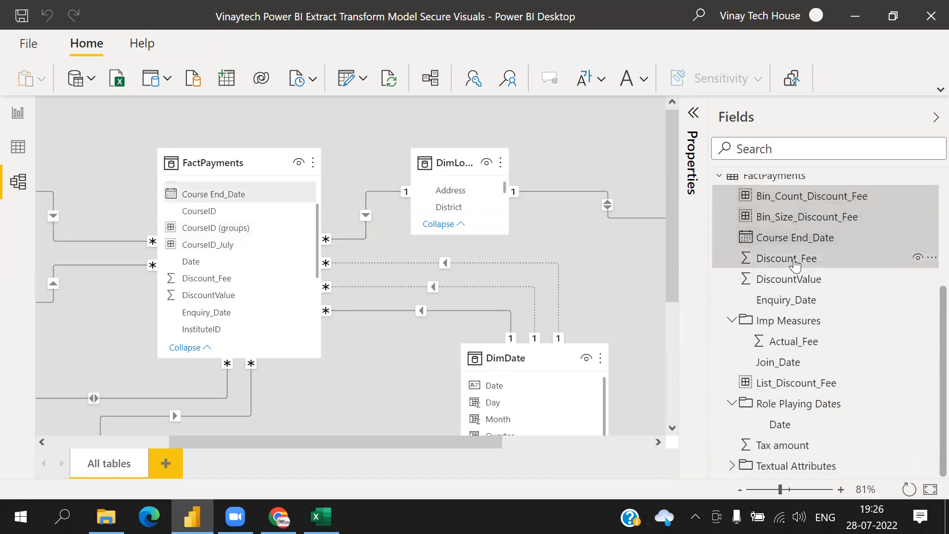
left_click(794, 281, "ctrl")
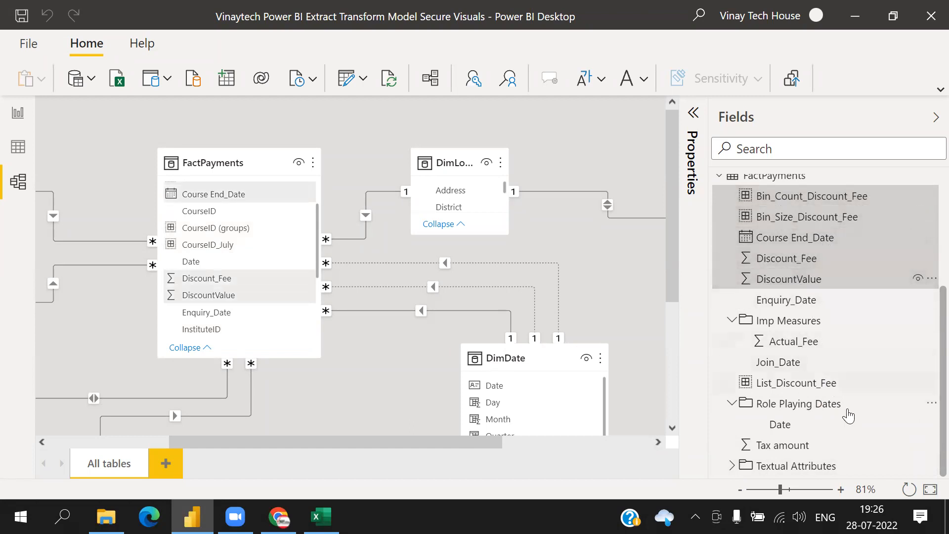
left_click(824, 385, "ctrl")
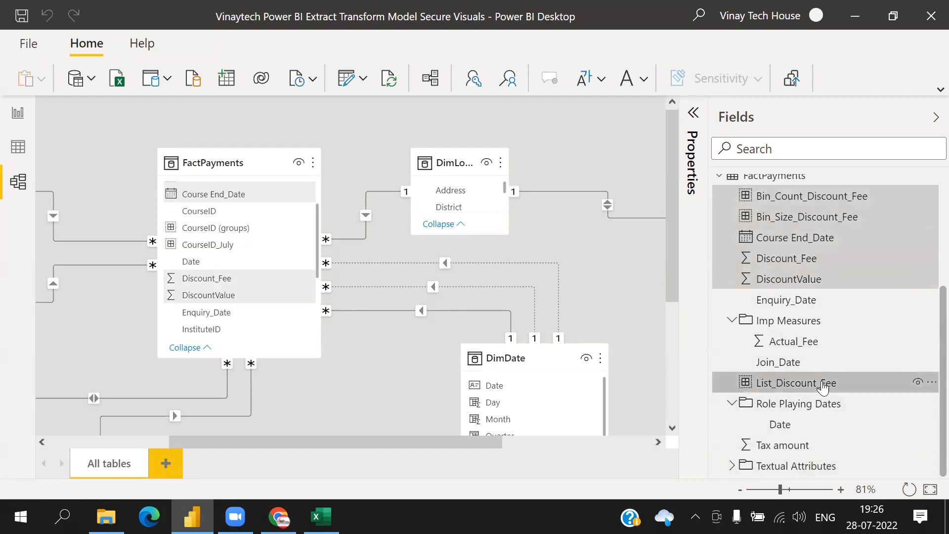
left_click_drag(821, 197, 808, 320)
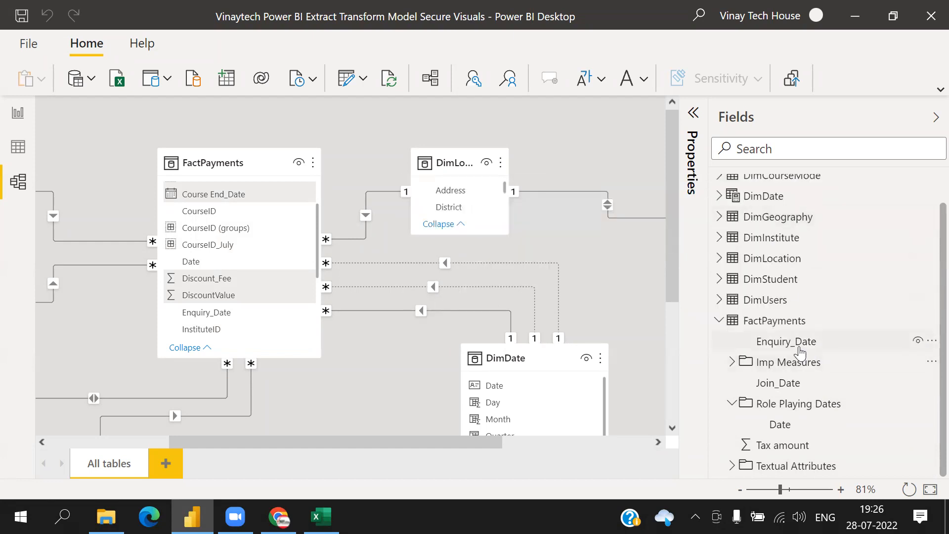
- Move FactPayments' Enquiry_Date and Join_Date columns into the Role Playing Dates folder, alongside Date
left_click(799, 352, "ctrl")
left_click(797, 386, "ctrl")
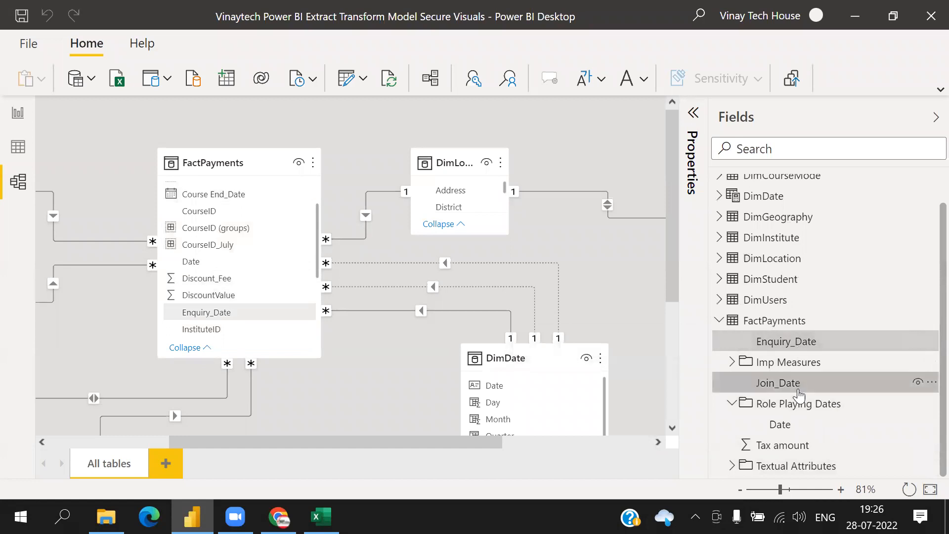
left_click(790, 425, "ctrl")
left_click_drag(807, 340, 816, 405)
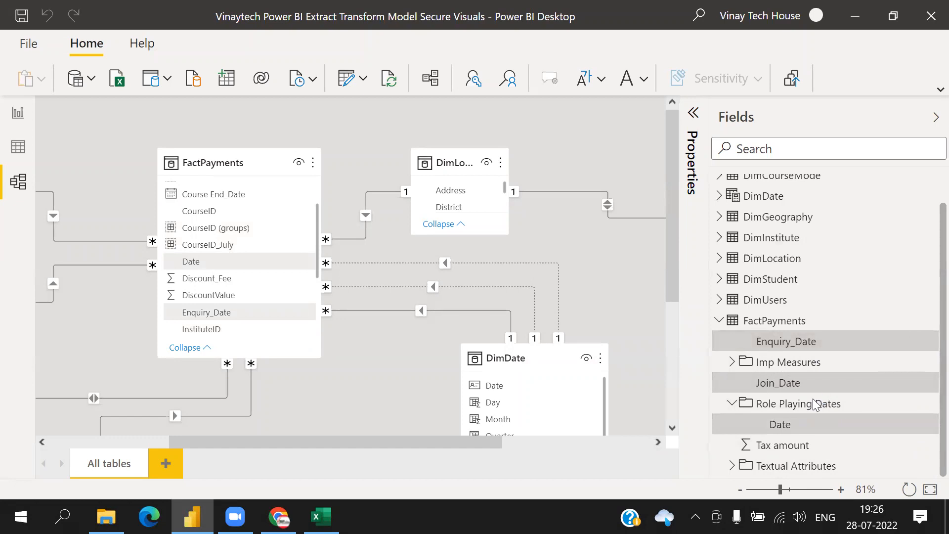
- Move Tax amount into FactPayments' Imp Measures folder and leave the folder collapsed
left_click(734, 368)
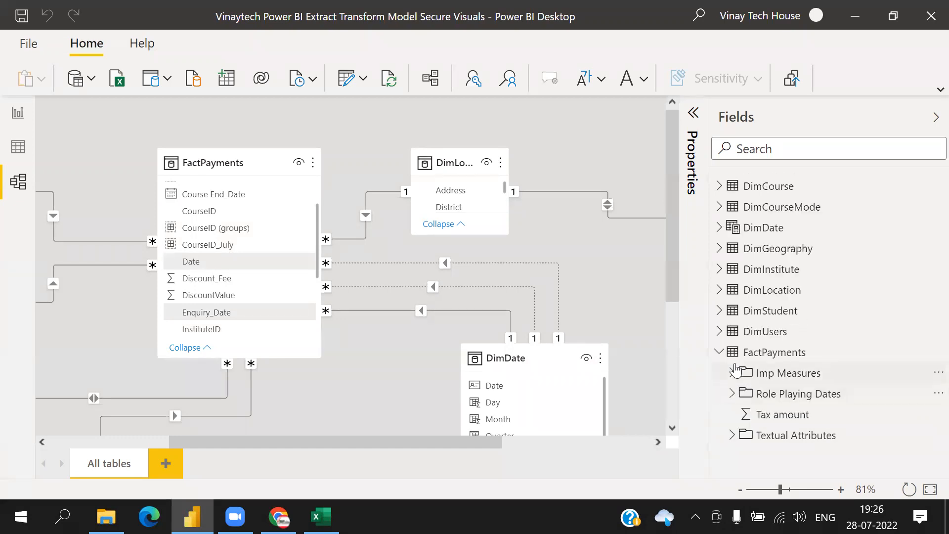
left_click_drag(774, 419, 793, 377)
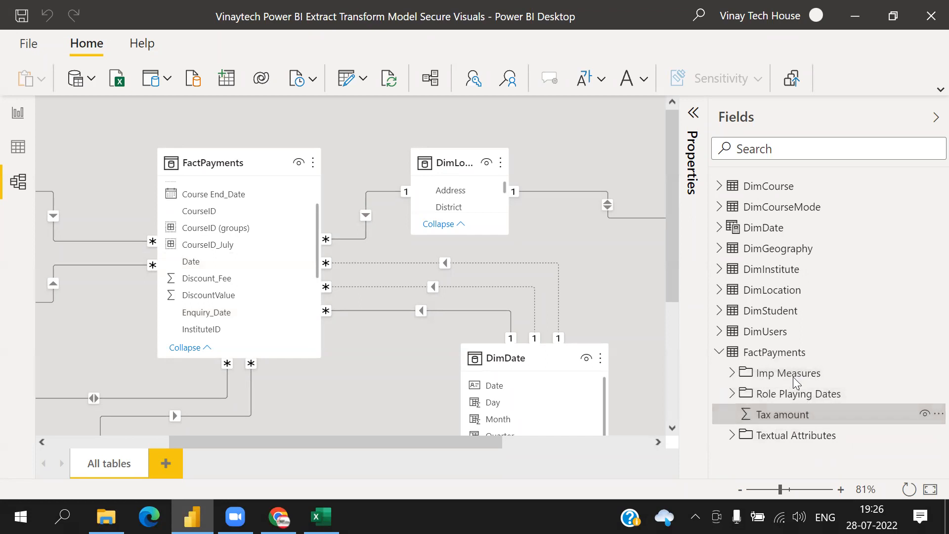
left_click(733, 374)
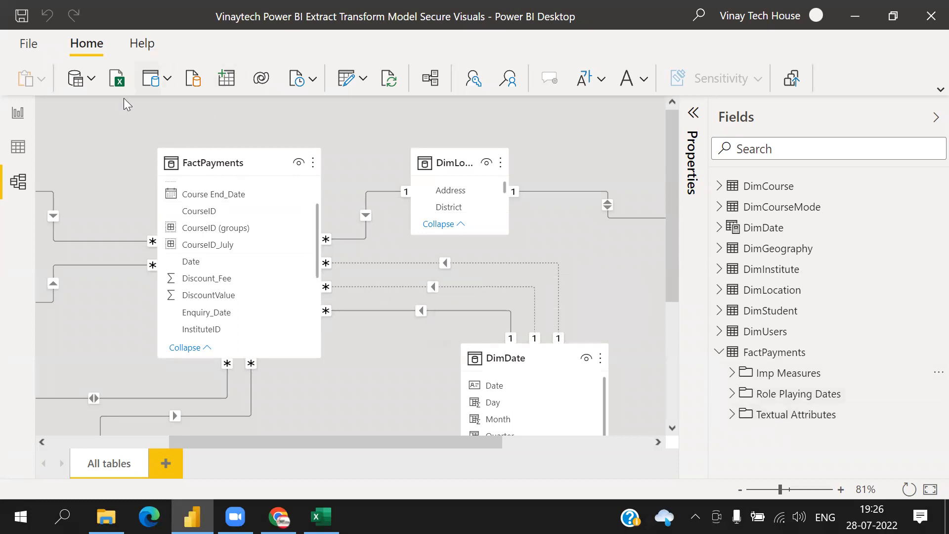
- In the report view, examine the contents of FactPayments' Imp Measures, Role Playing Dates and Textual Attributes folders
left_click(20, 114)
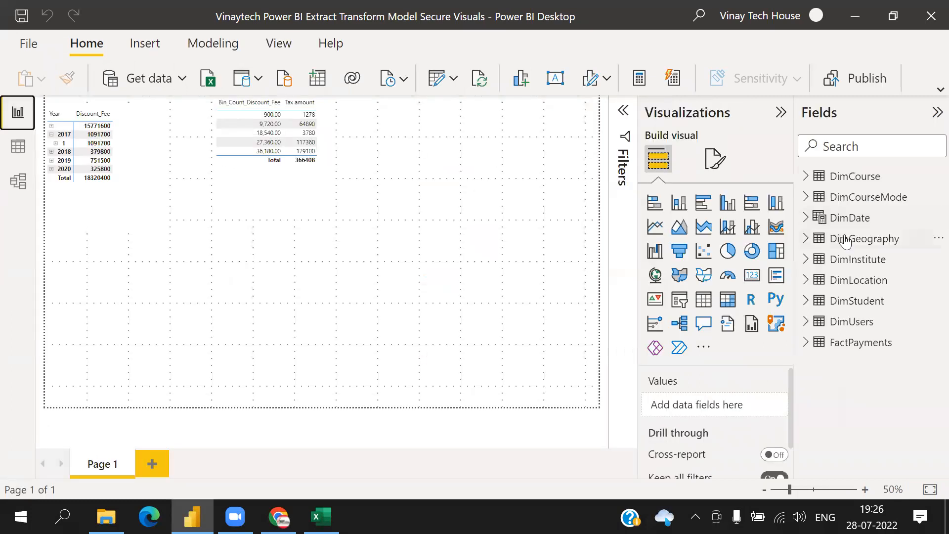
left_click(806, 344)
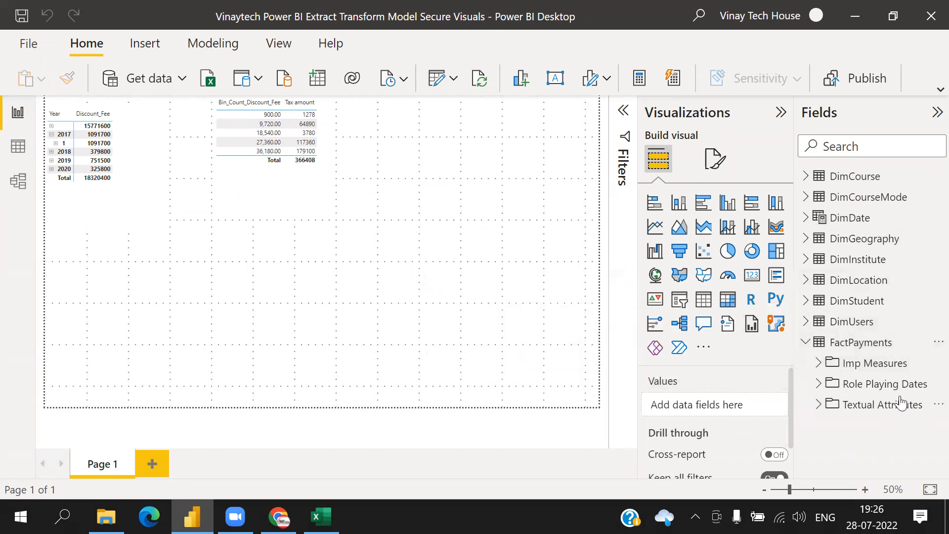
left_click(820, 364)
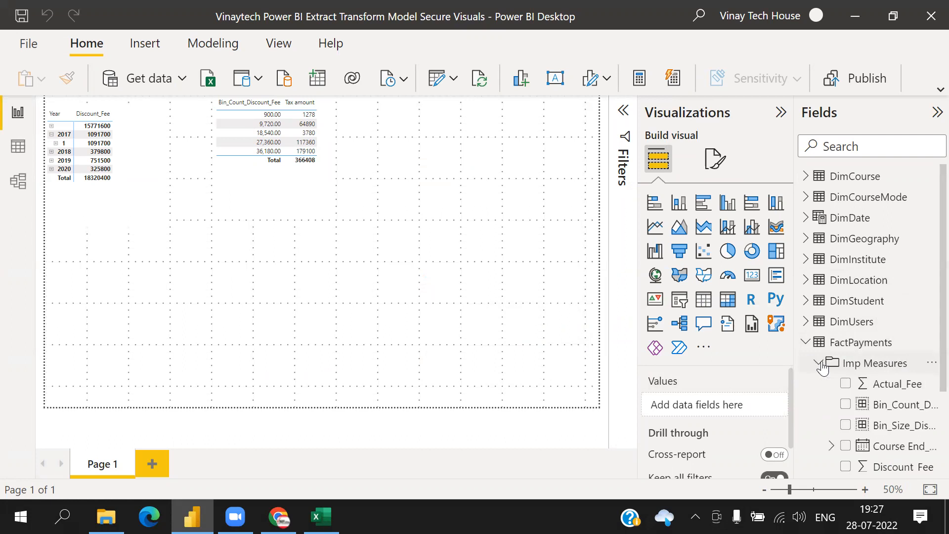
left_click(819, 364)
left_click(820, 385)
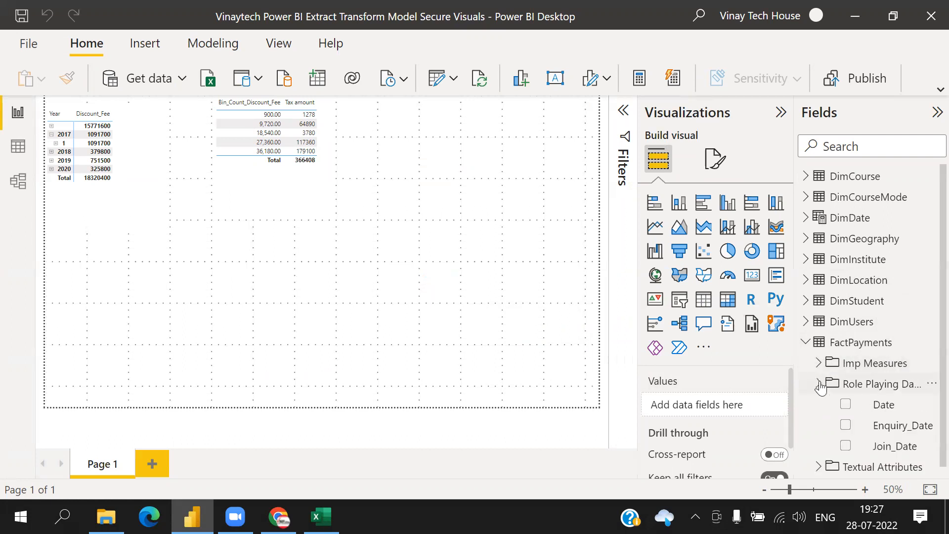
left_click(819, 385)
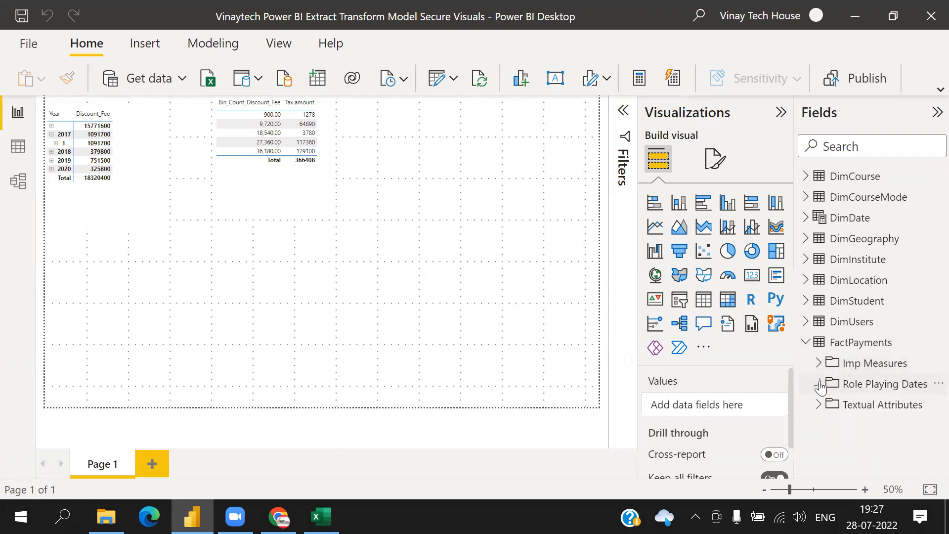
left_click(820, 404)
left_click(820, 405)
- Return to the model view and inspect the formatting and advanced properties of FactPayments' Actual_Fee column
left_click(19, 181)
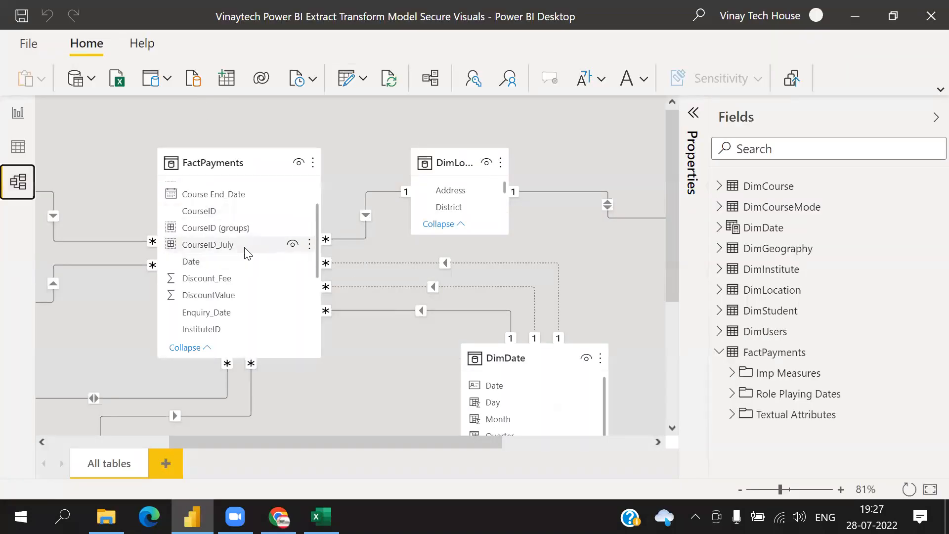
scroll(214, 217, "up", 1)
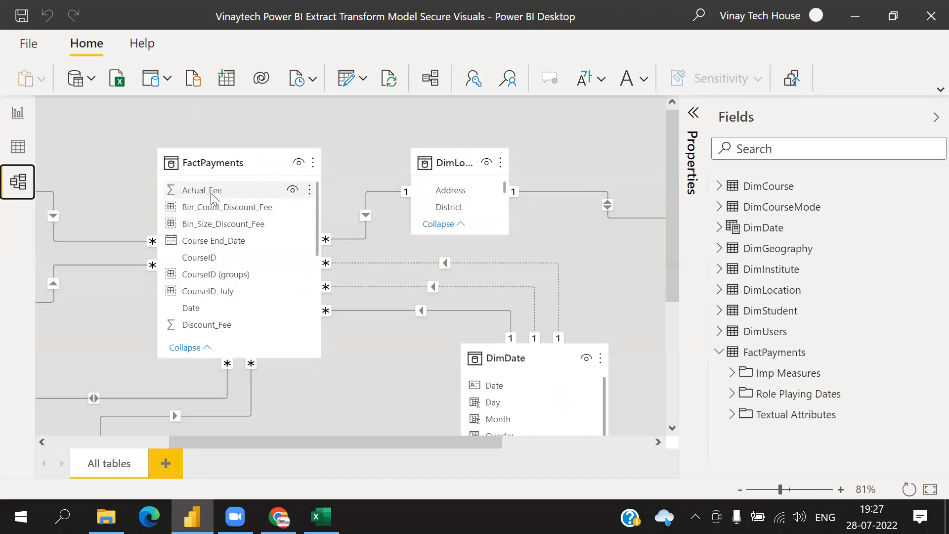
left_click(212, 189)
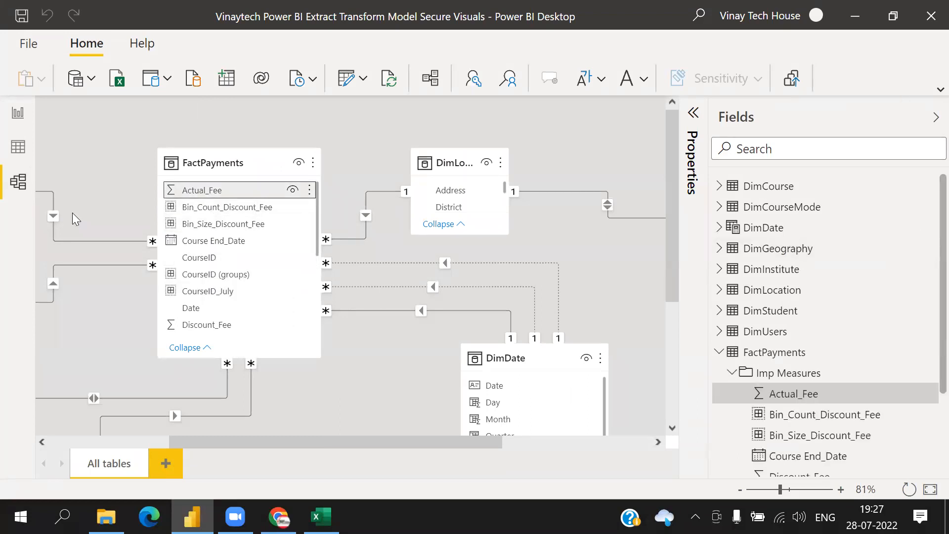
left_click(936, 117)
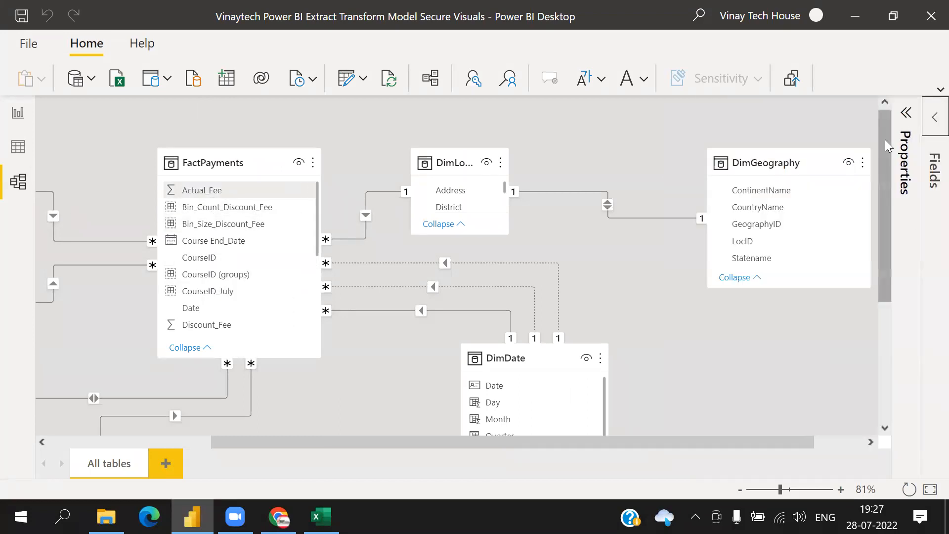
left_click(907, 115)
scroll(815, 310, "down", 10)
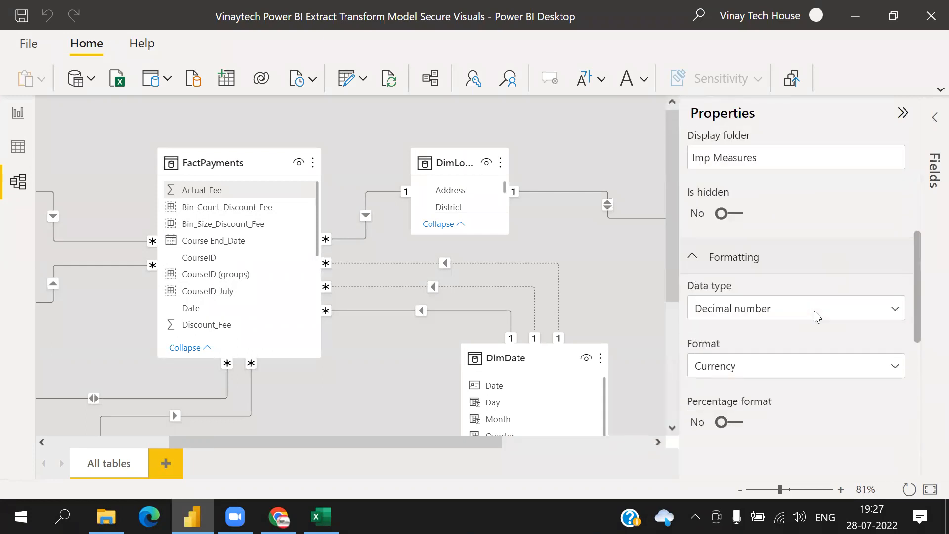
left_click(693, 410)
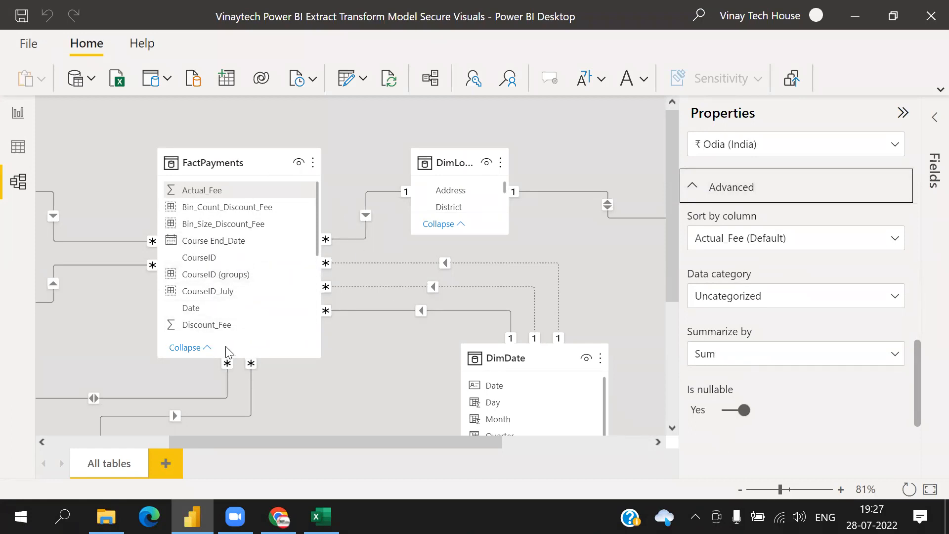
- Set the default summarization of FactPayments' Tax amount column to Average
scroll(238, 284, "down", 1)
scroll(238, 285, "down", 3)
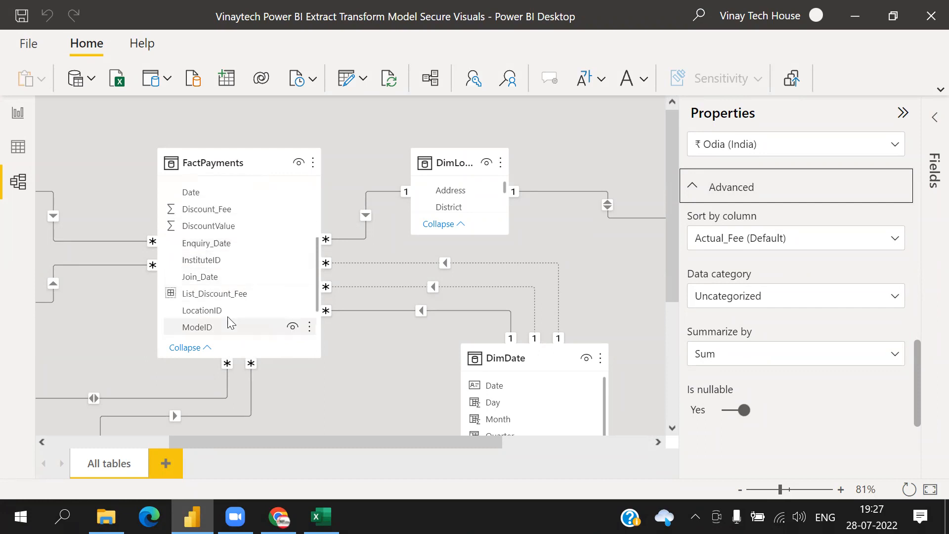
scroll(237, 315, "down", 3)
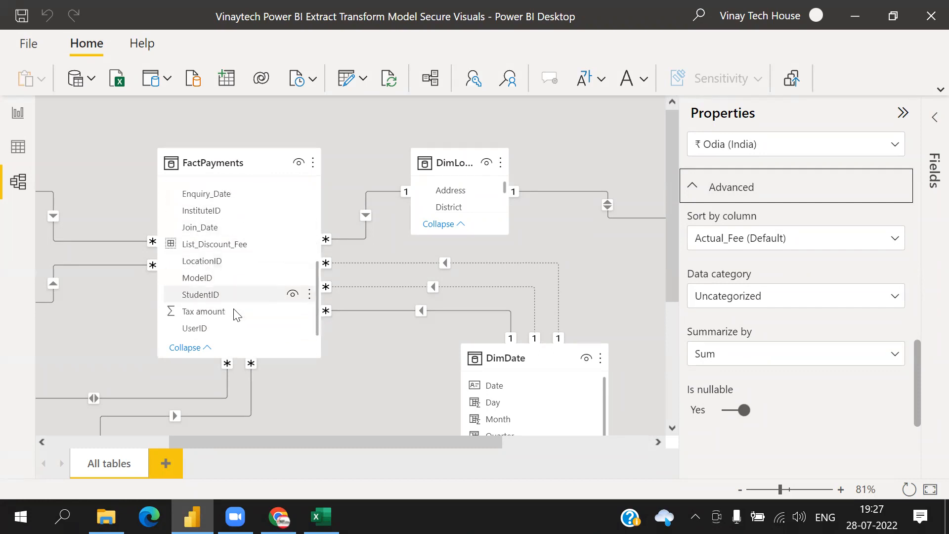
left_click(222, 317)
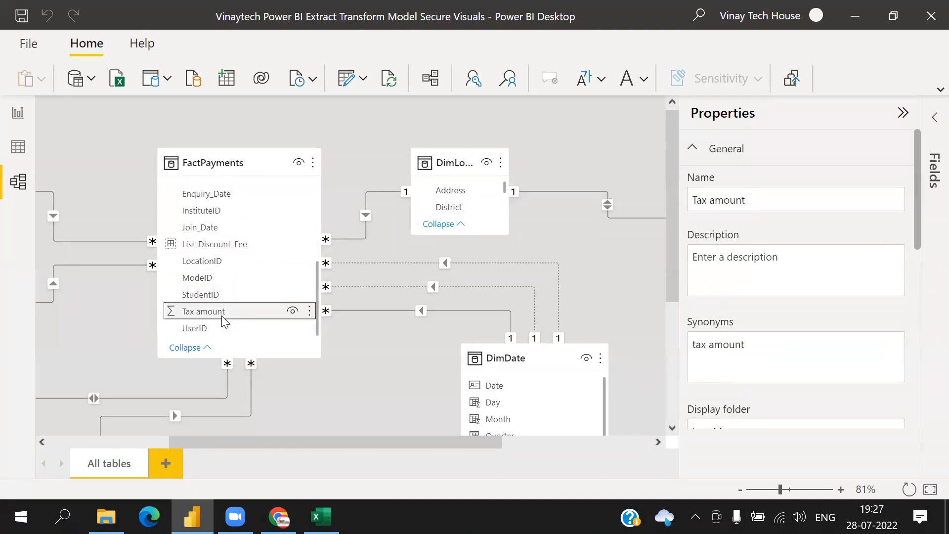
scroll(773, 298, "down", 5)
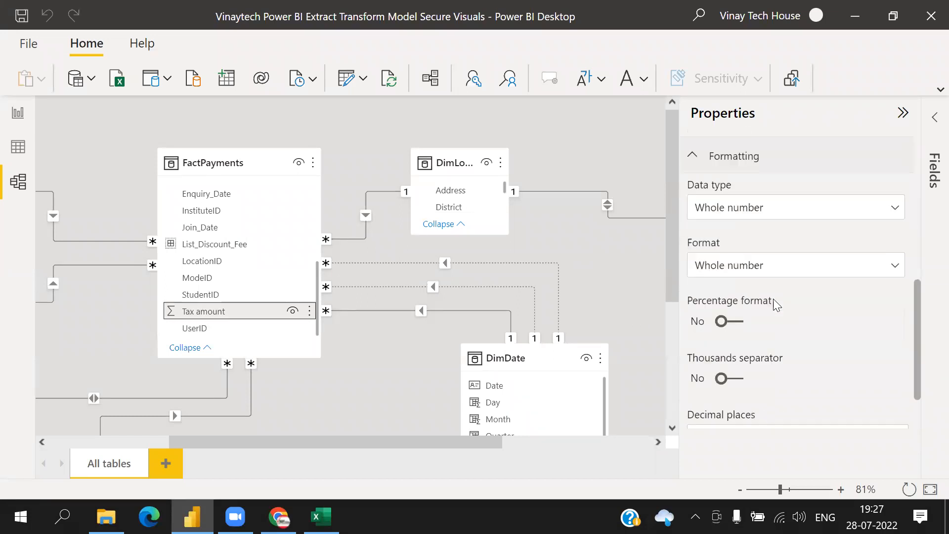
scroll(761, 347, "down", 2)
left_click(694, 413)
scroll(778, 275, "down", 6)
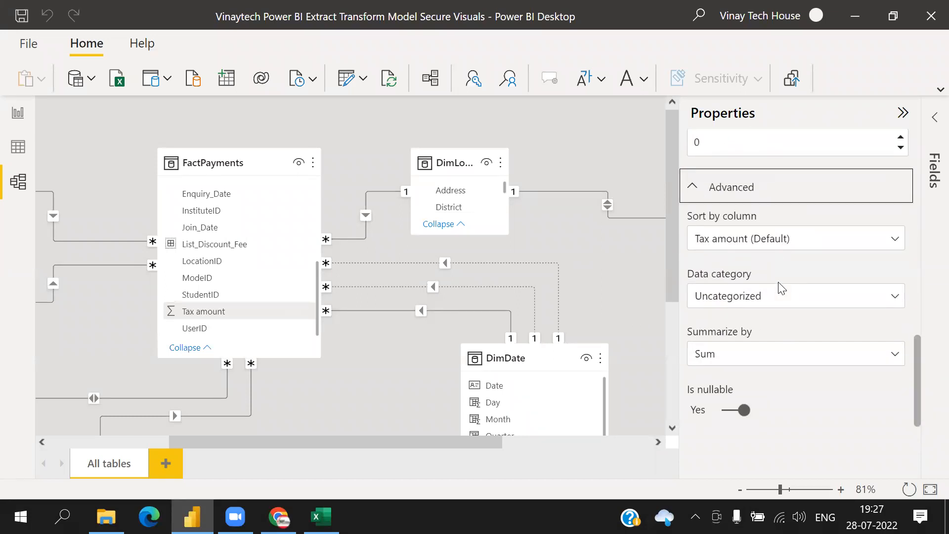
left_click(761, 352)
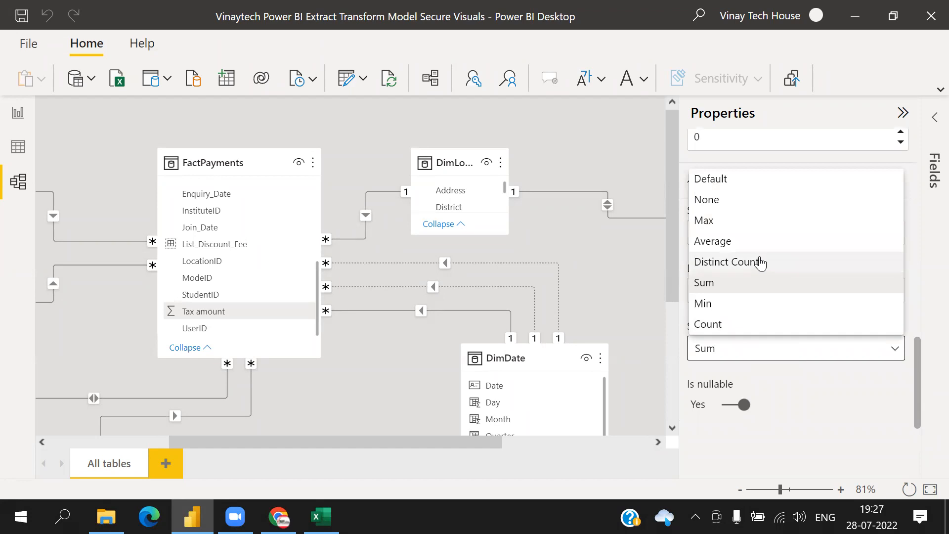
left_click(743, 247)
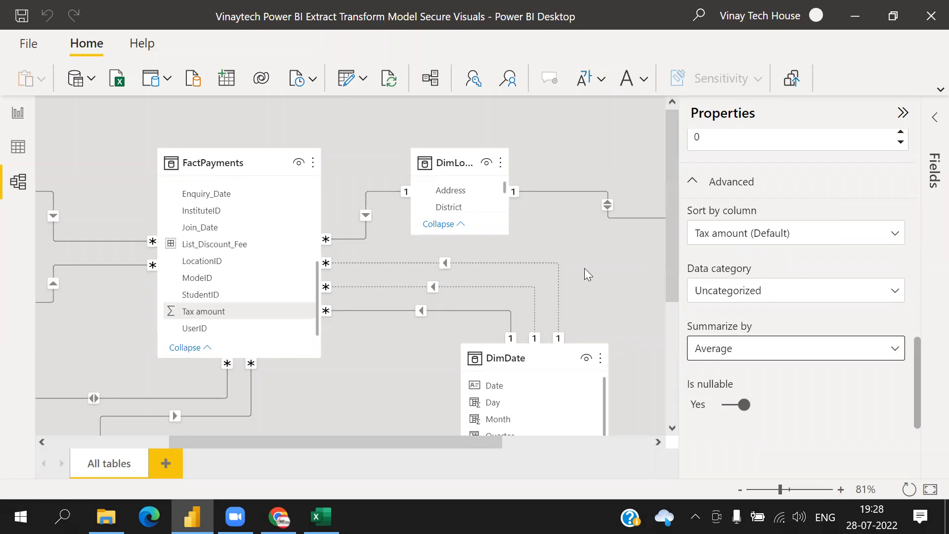
- Enlarge the DimLocation table in the diagram and set its Locationname column's data category to City
left_click(450, 153)
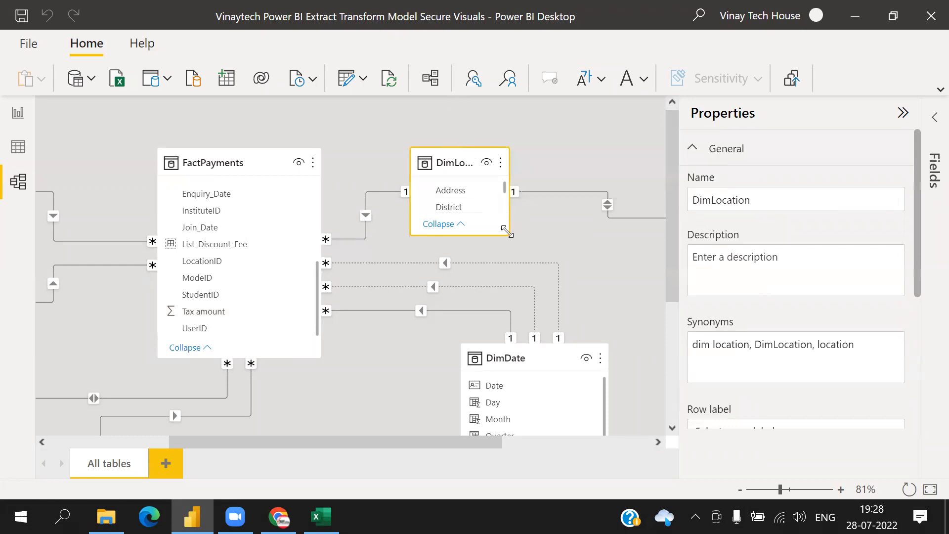
left_click_drag(507, 232, 580, 302)
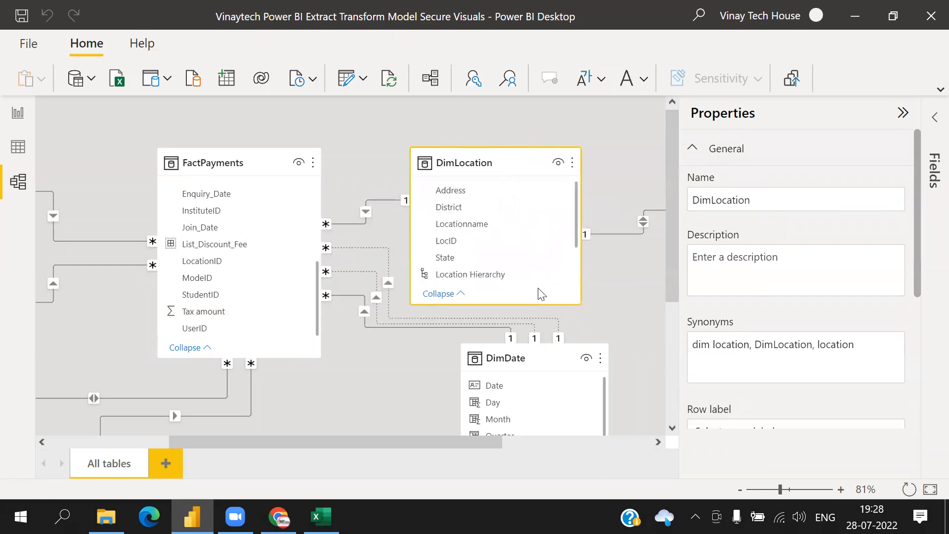
left_click(473, 229)
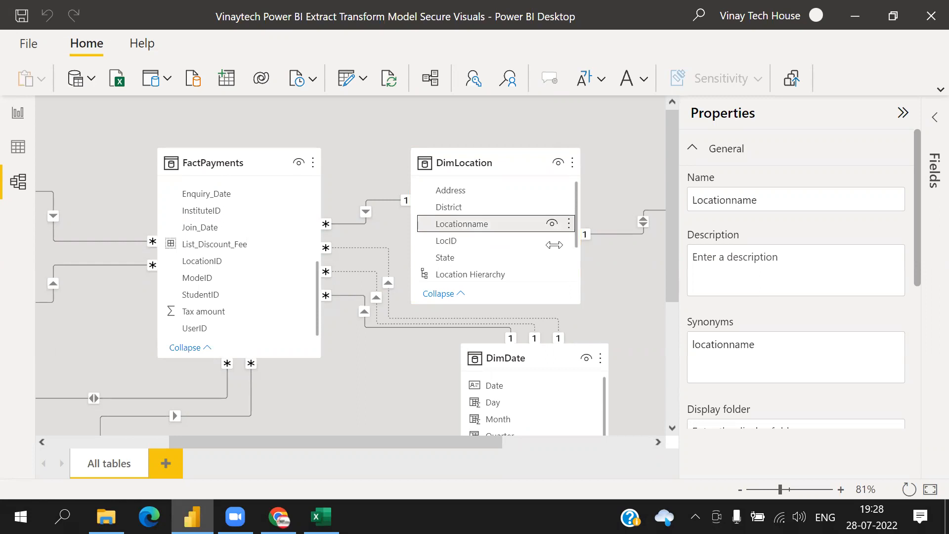
scroll(840, 297, "down", 5)
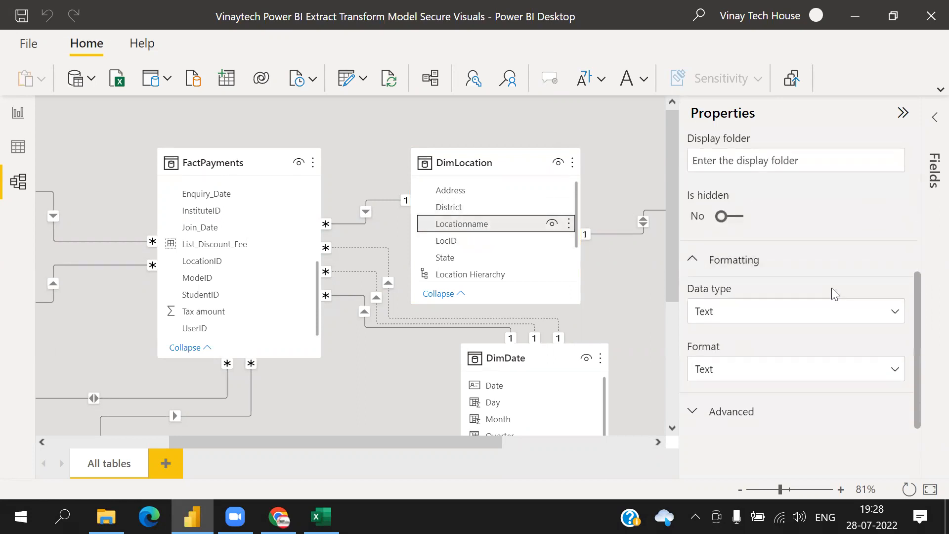
left_click(692, 413)
scroll(772, 312, "down", 4)
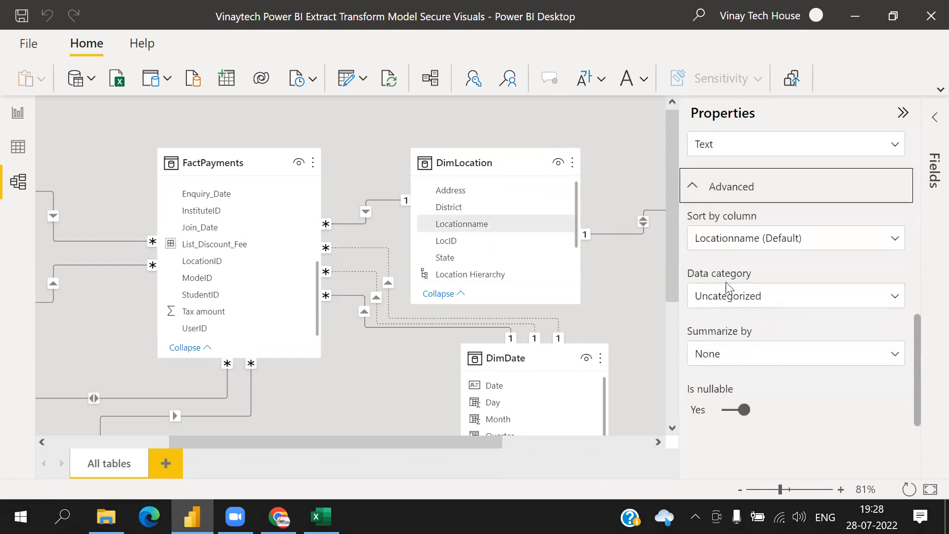
left_click(759, 296)
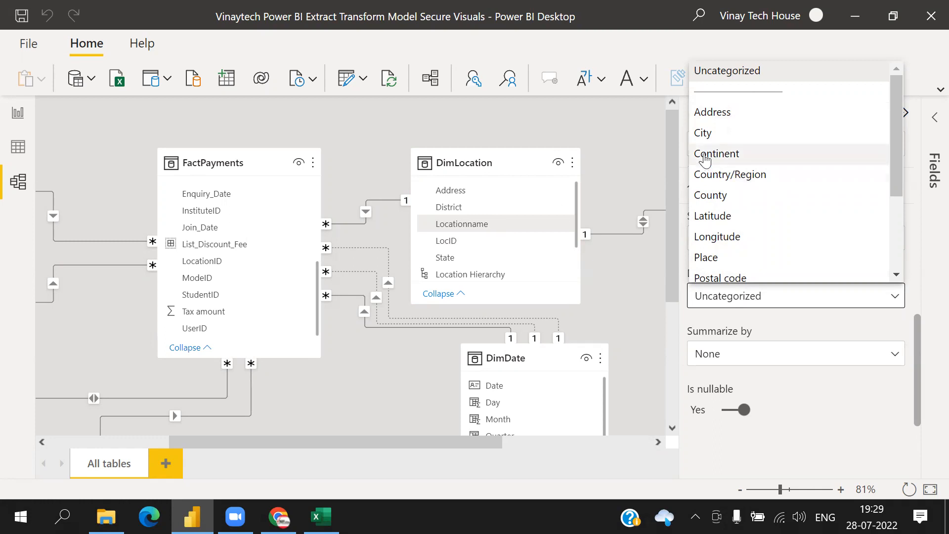
left_click(710, 135)
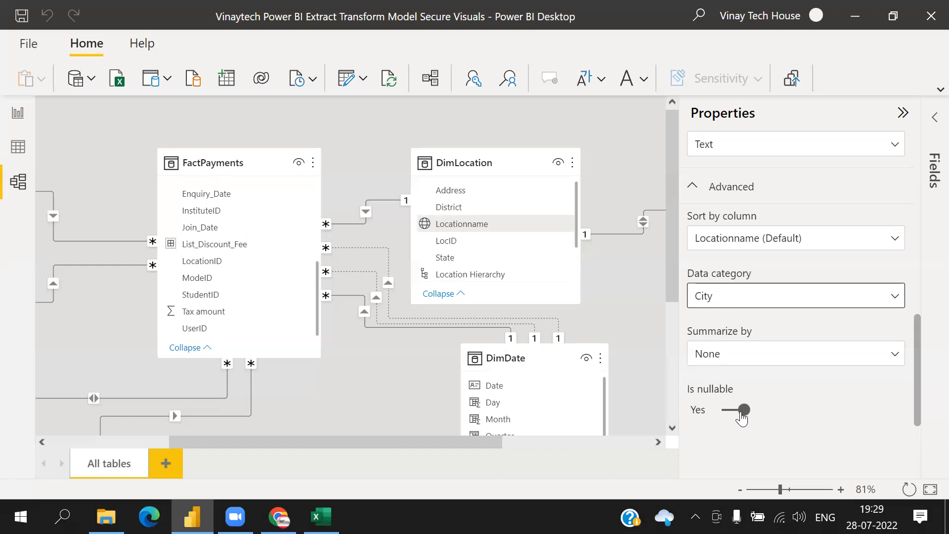
- Switch the Is nullable property of DimLocation's Locationname column off and back on
left_click(742, 413)
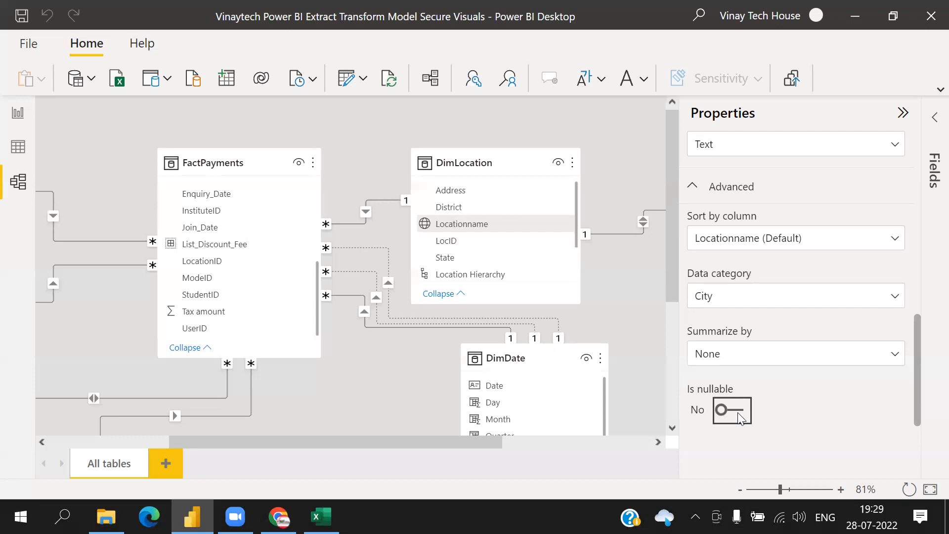
left_click(737, 409)
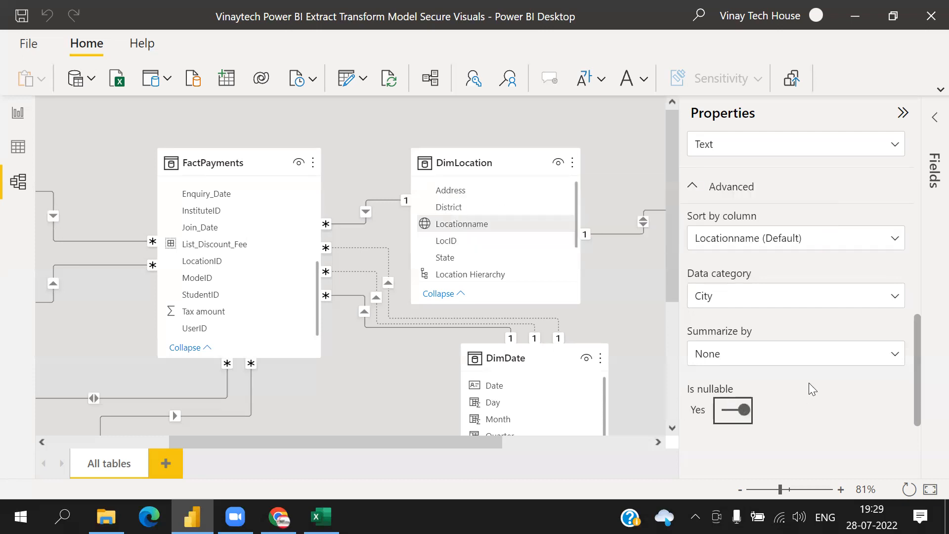
scroll(834, 388, "up", 1)
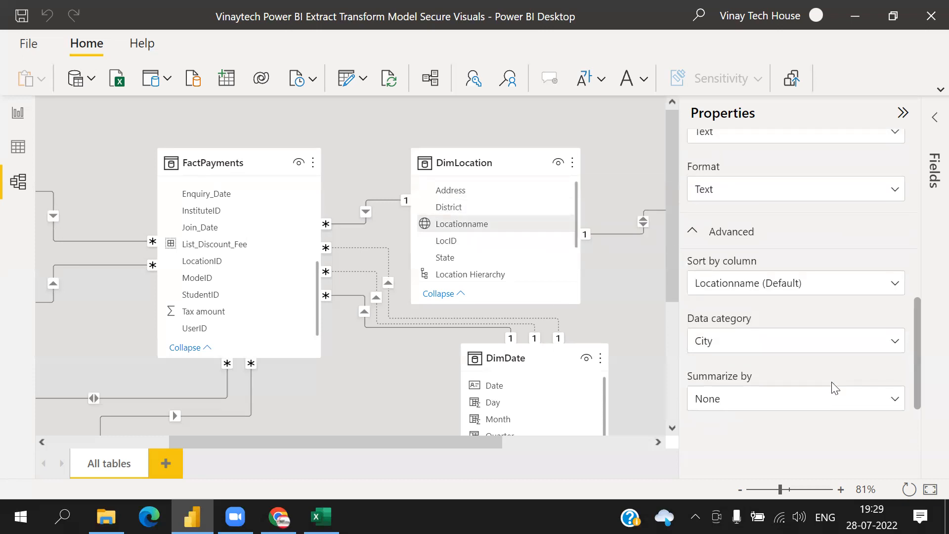
scroll(834, 388, "down", 1)
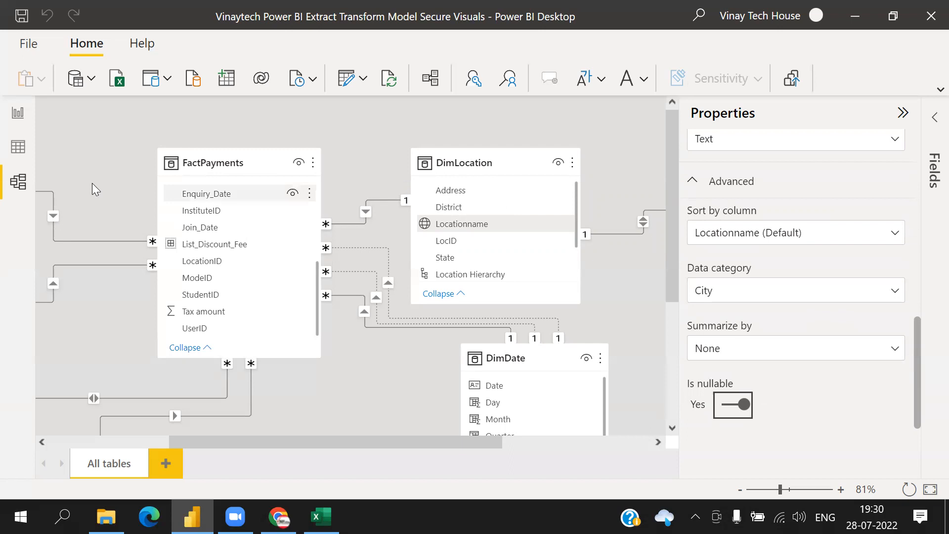
- Add a new report page with an empty table visual and show the visual in focus mode
left_click(18, 117)
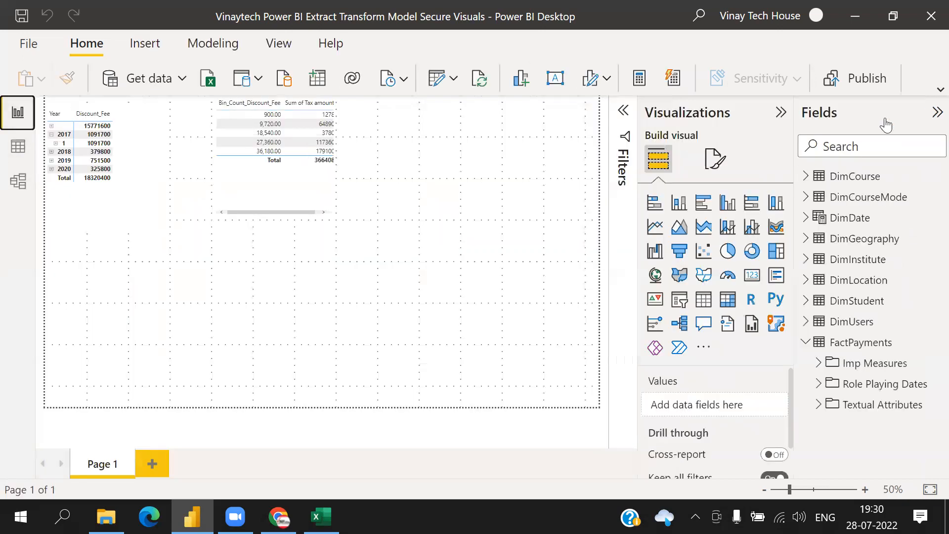
left_click(166, 463)
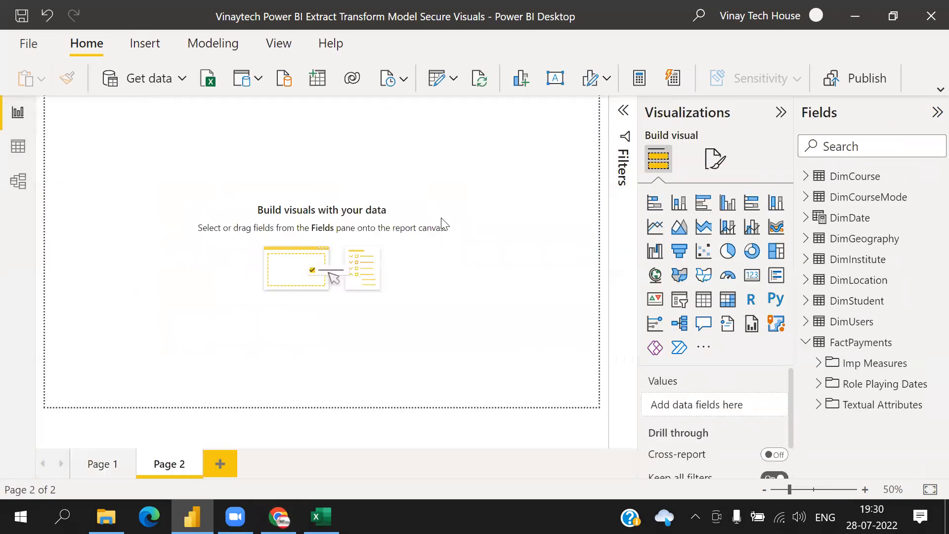
left_click(703, 299)
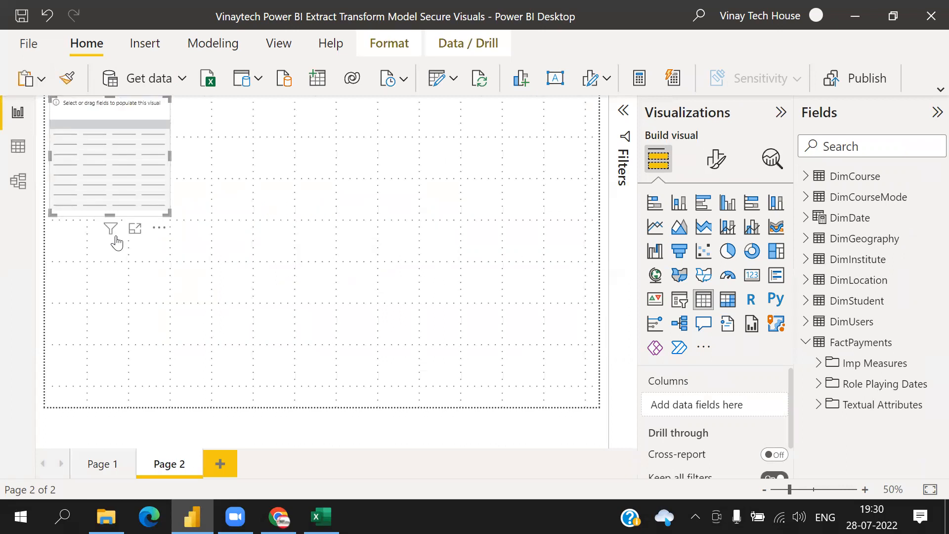
left_click(135, 228)
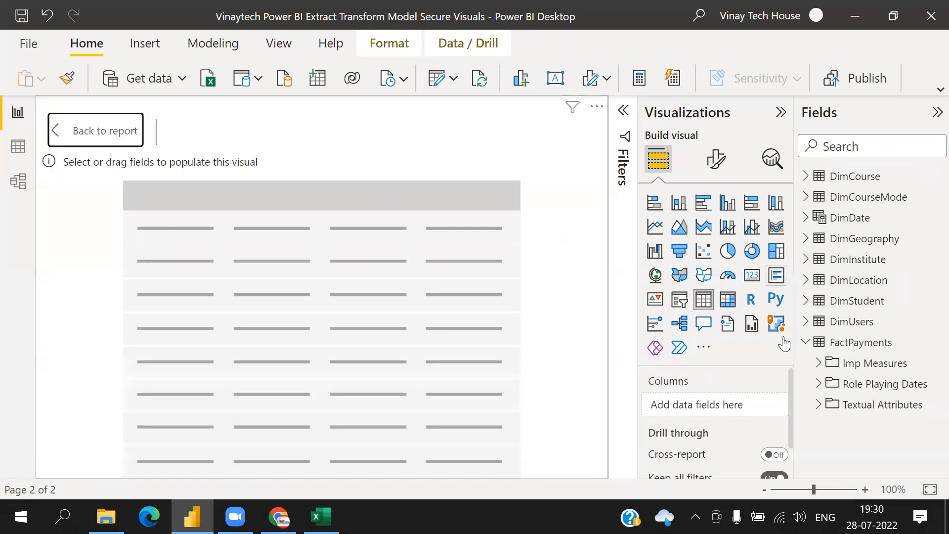
- Add Actual_Fee and Tax amount from FactPayments' Imp Measures folder to the table visual and check Tax amount's aggregation options
left_click(821, 364)
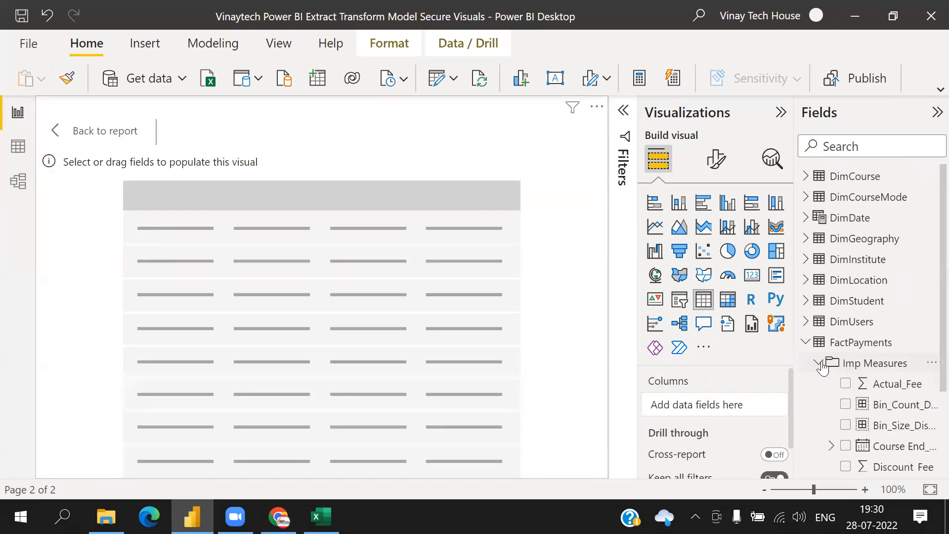
left_click_drag(885, 385, 750, 406)
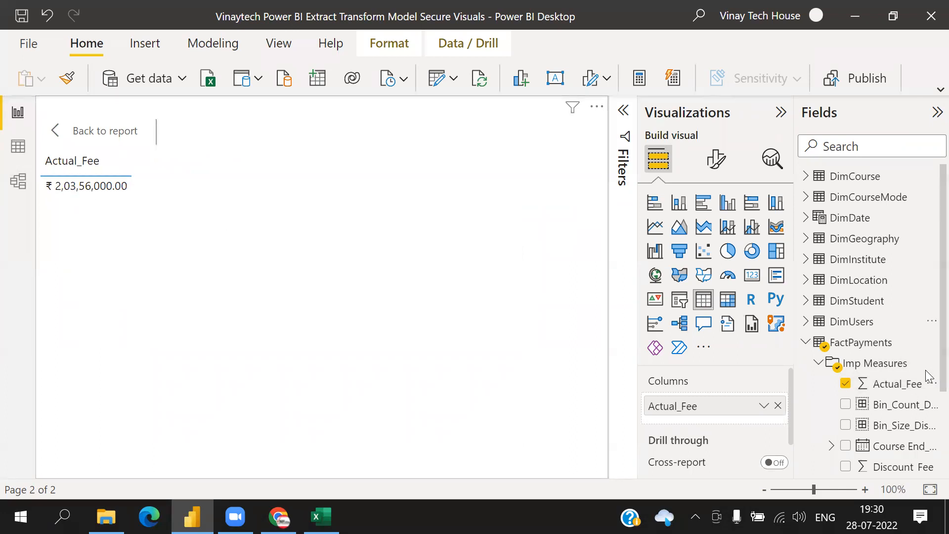
scroll(840, 420, "down", 3)
left_click_drag(885, 419, 691, 423)
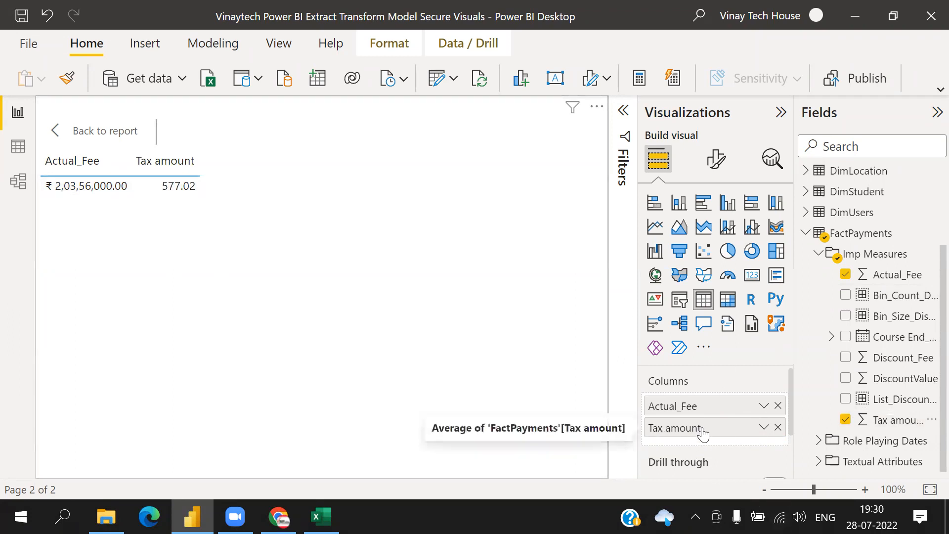
left_click(765, 430)
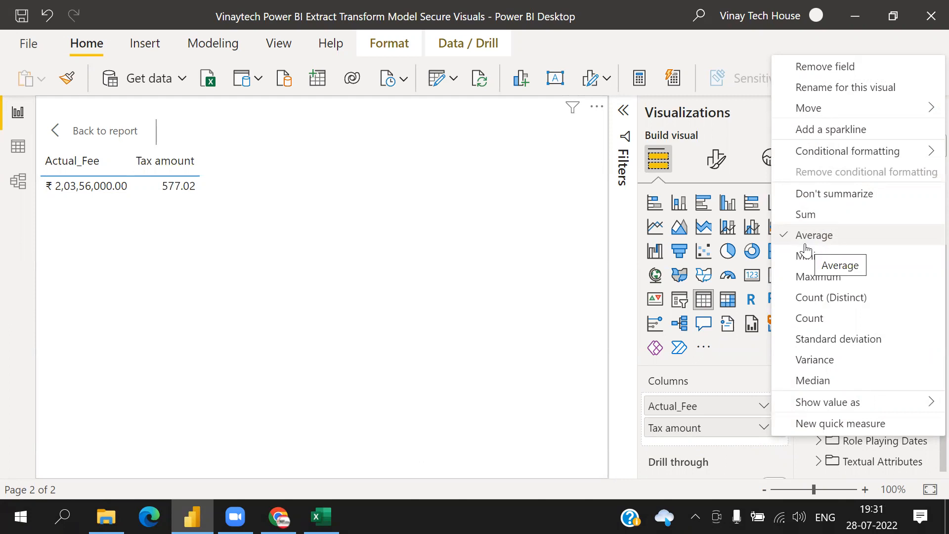
left_click(539, 289)
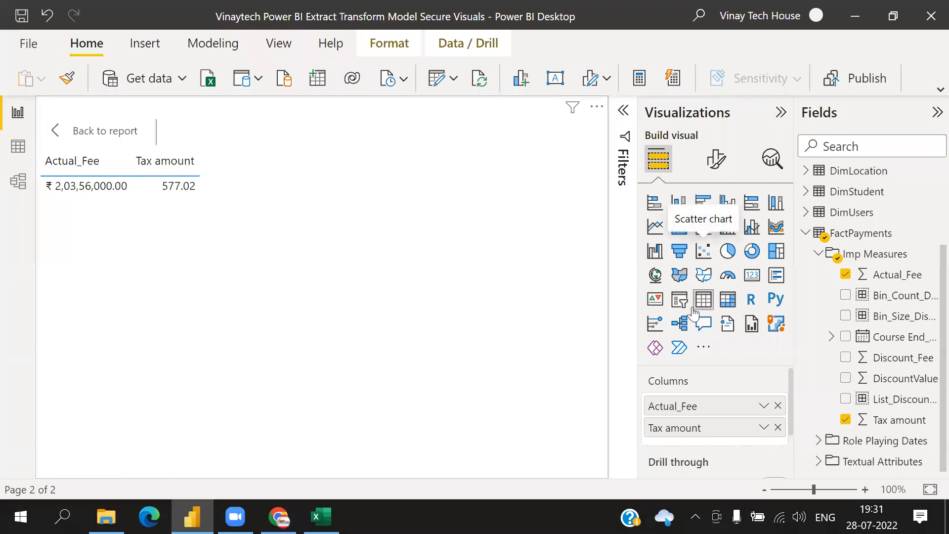
- Look through the DimLocation and DimDate fields, inspect DimDate's Month column and display the DimDate table's data
left_click(807, 172)
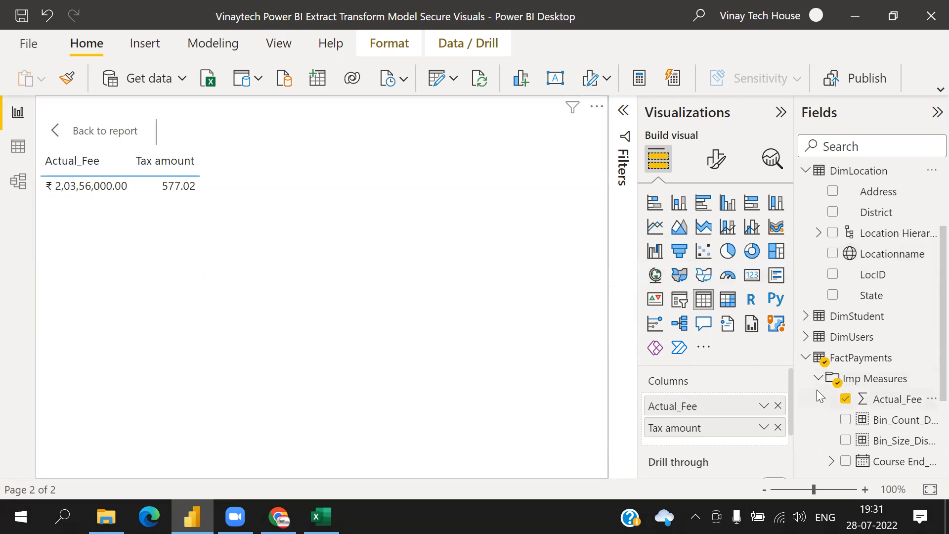
scroll(818, 395, "up", 3)
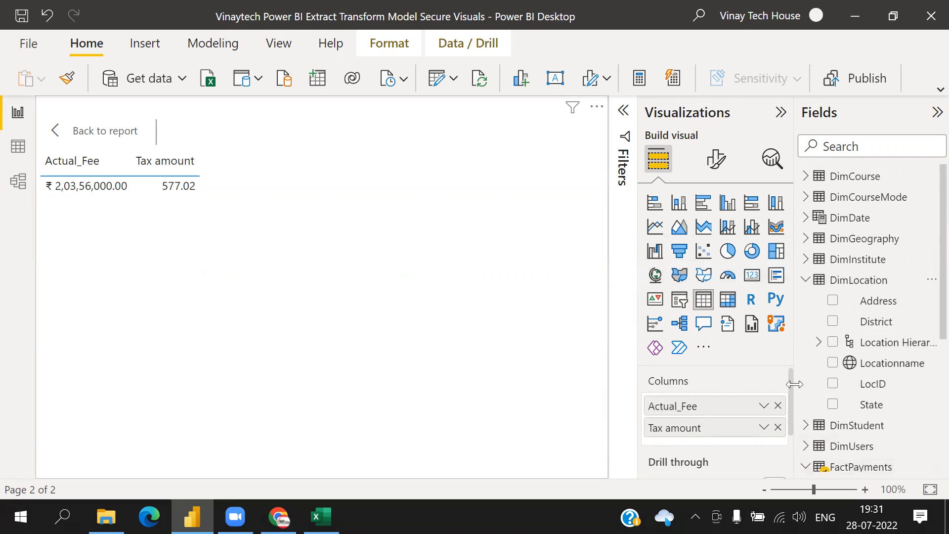
left_click(807, 219)
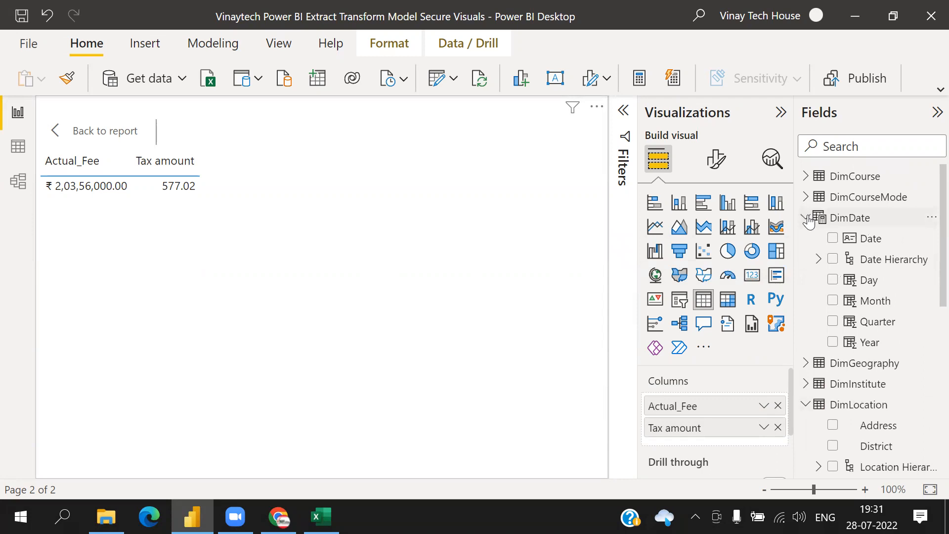
left_click(876, 302)
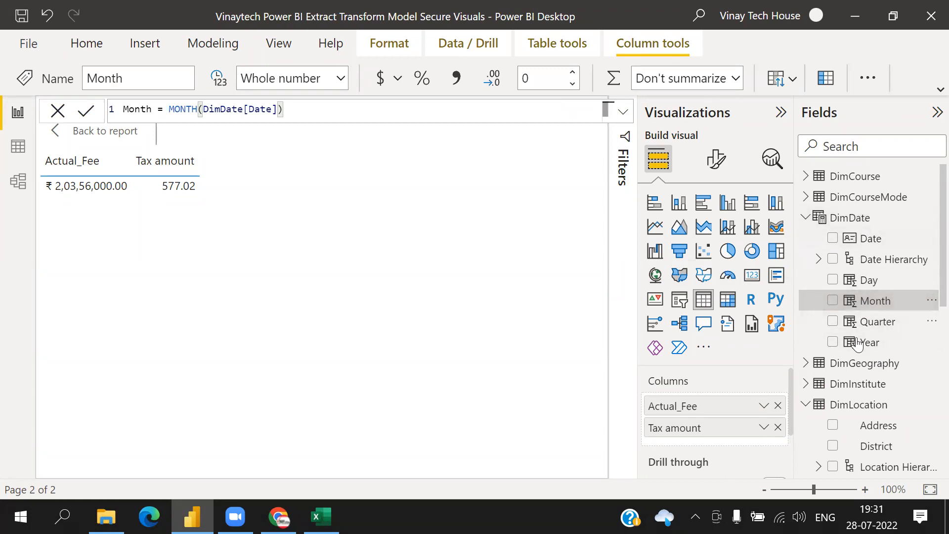
left_click(18, 146)
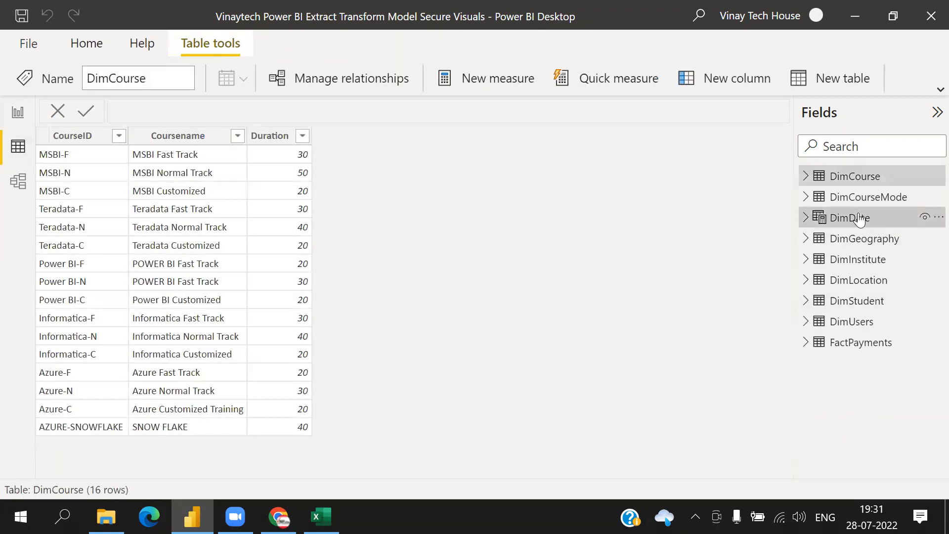
left_click(860, 220)
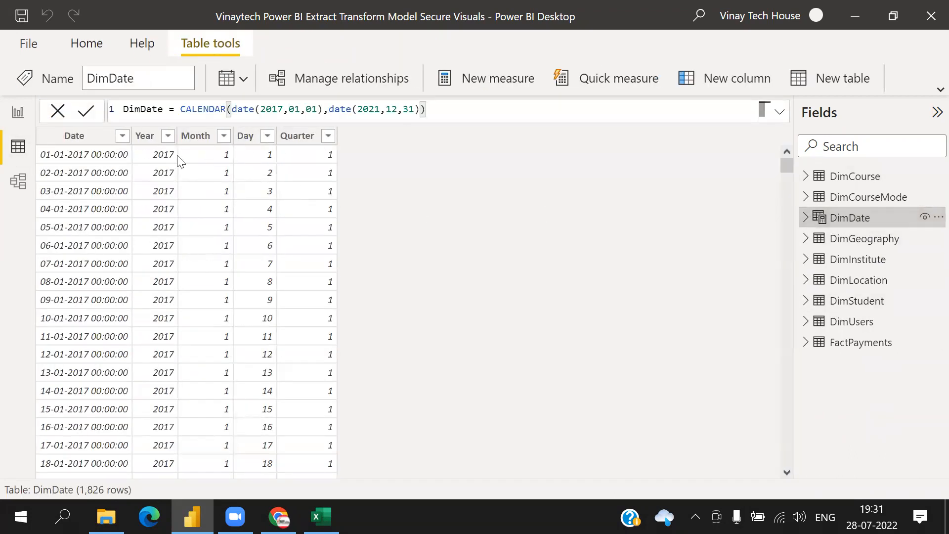
- Create a calculated column in DimDate with the formula MonthName = format(DimDate[Date],"MMMM")
right_click(307, 137)
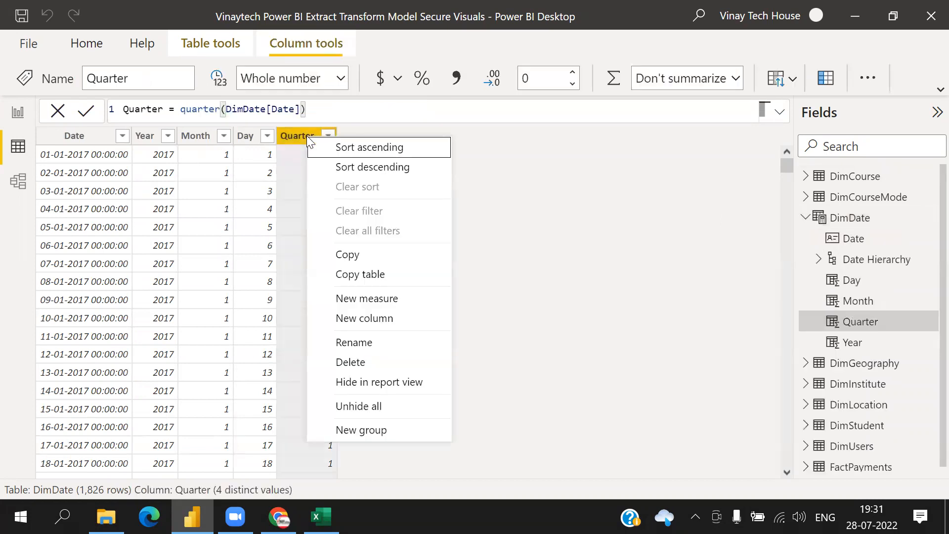
left_click(409, 320)
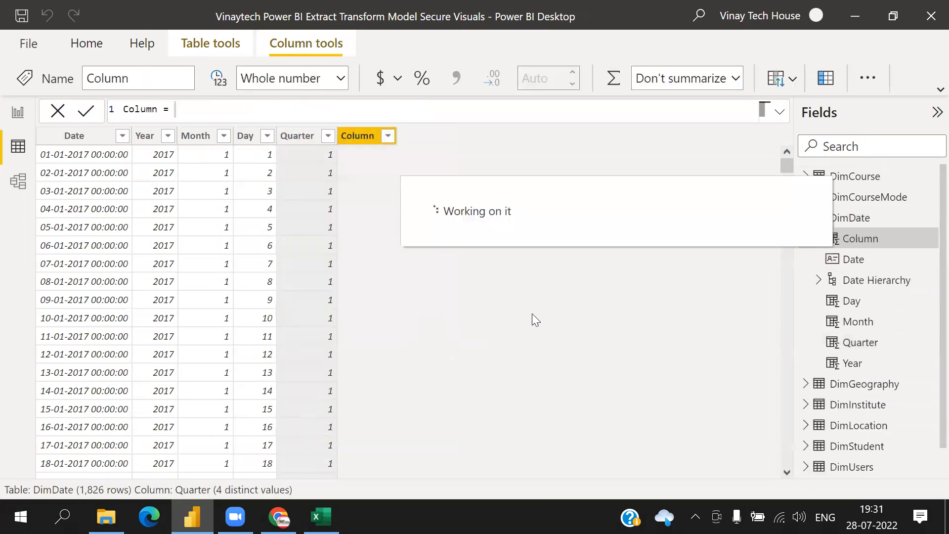
type("Moneth")
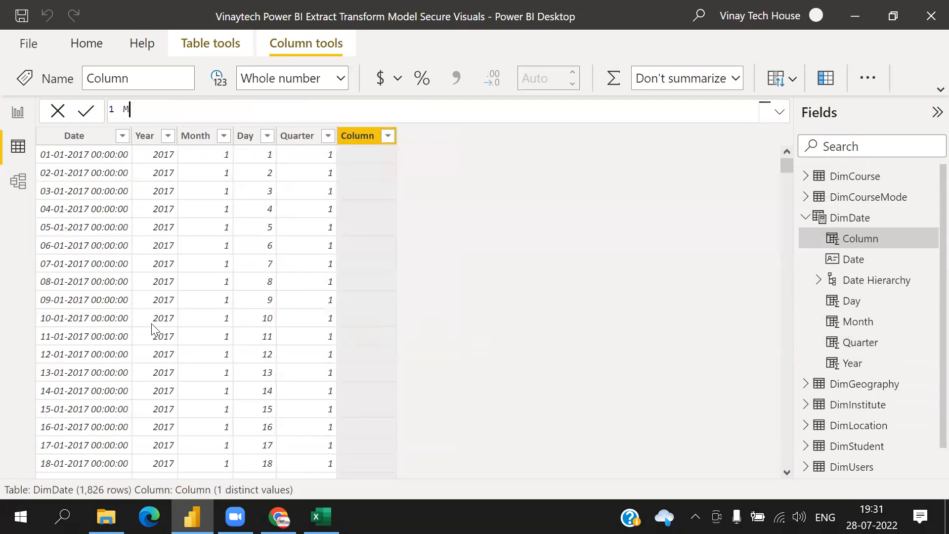
key("BackSpace")
key("BackSpace")
key("BackSpace")
type("thName=")
type("format(")
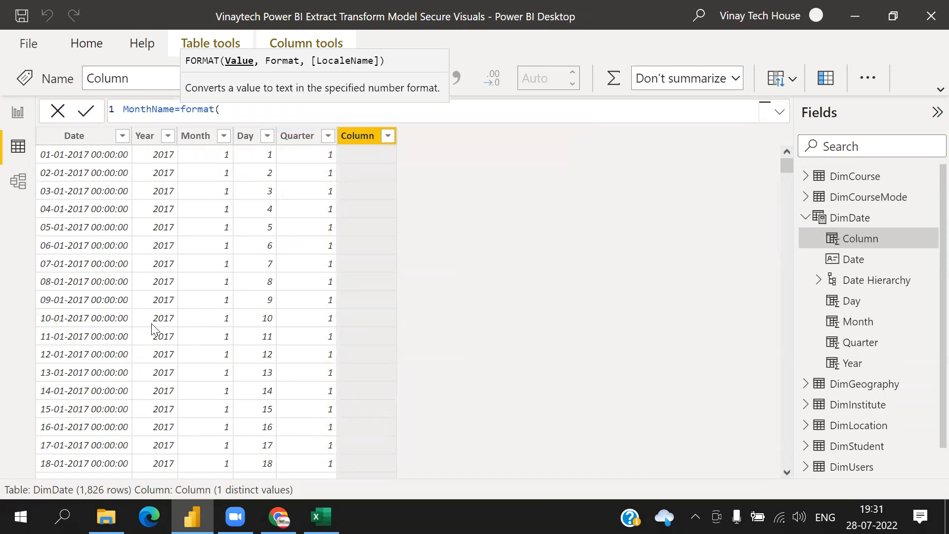
type("dim")
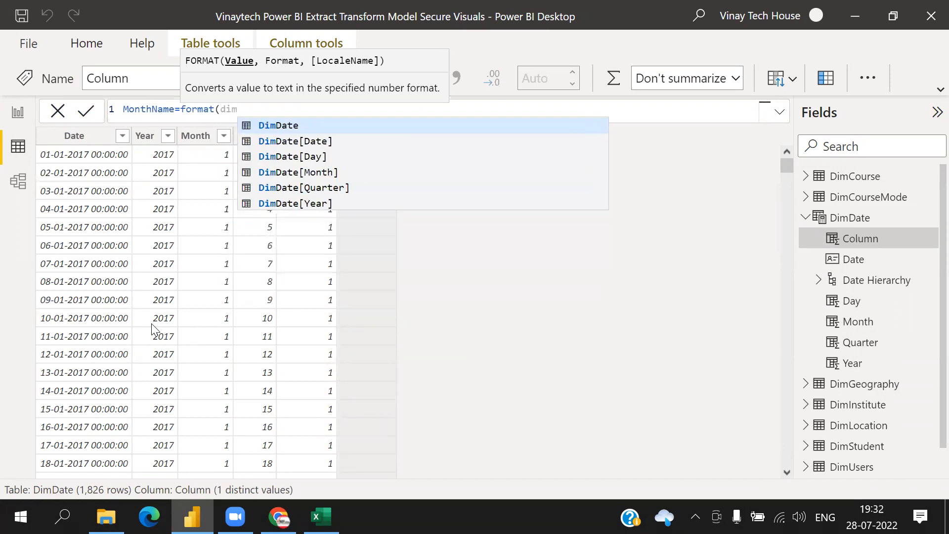
key("Down")
key("Tab")
type(",\"MMMM\")")
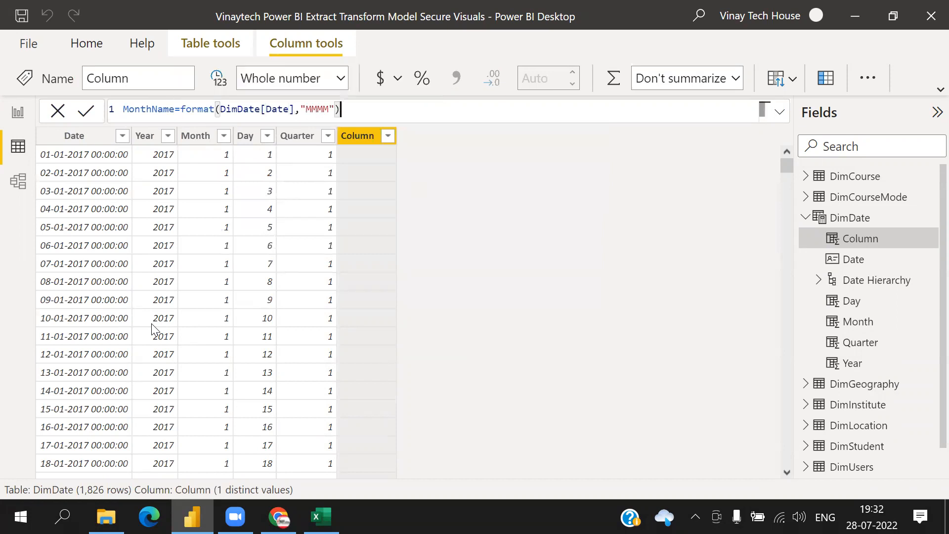
left_click(86, 113)
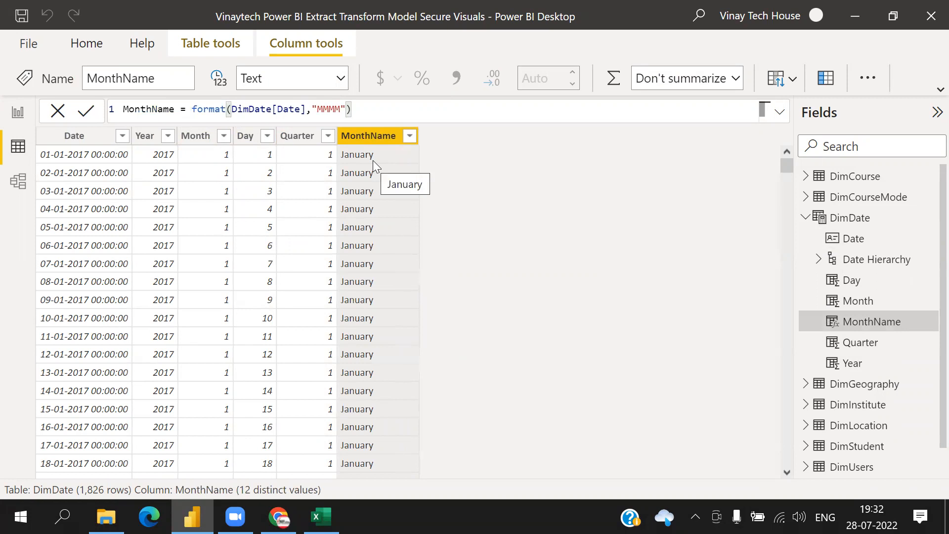
- Return to the report and add DimDate's MonthName as the first column of the table visual
double_click(322, 110)
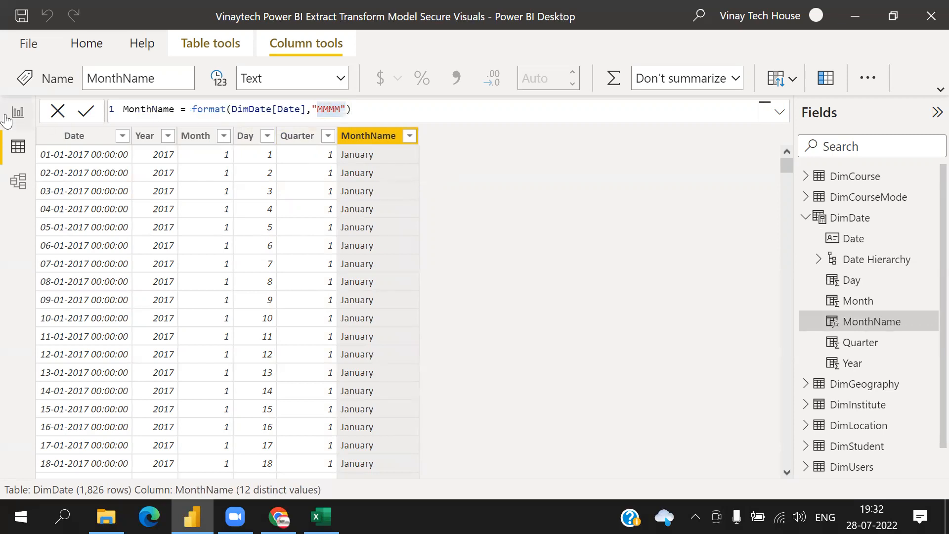
left_click(87, 113)
left_click(17, 114)
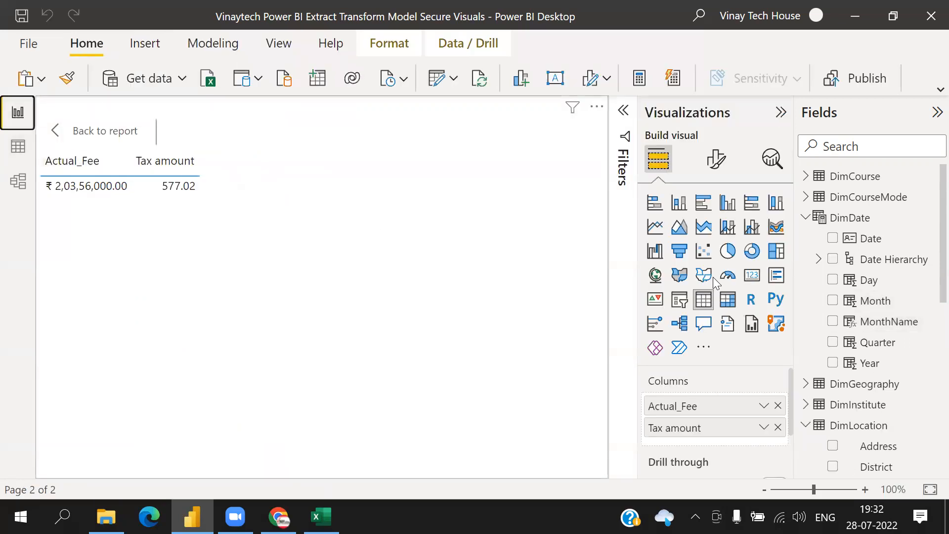
left_click_drag(852, 323, 704, 412)
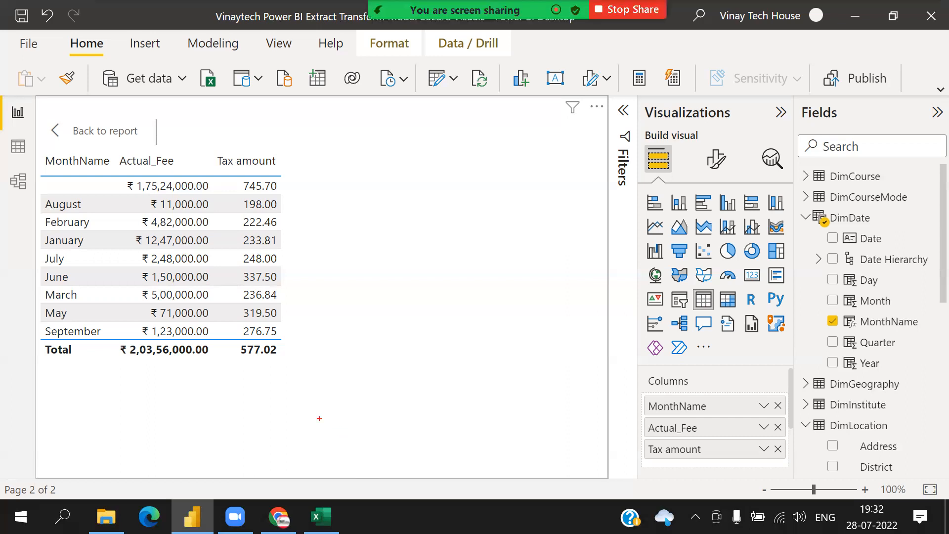
mouse_move(51, 195)
left_mouse_down()
mouse_move(51, 342)
mouse_move(38, 302)
mouse_move(44, 199)
left_mouse_up()
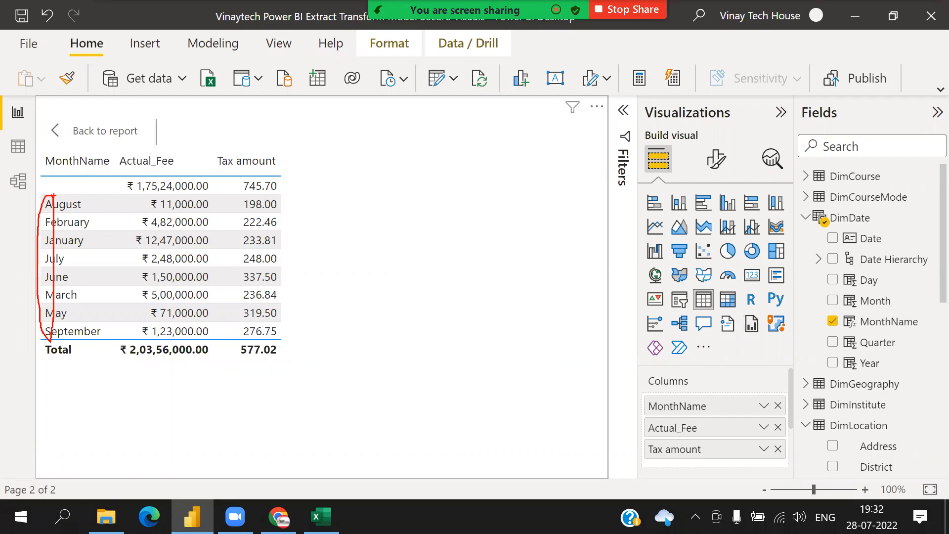
left_click(525, 435)
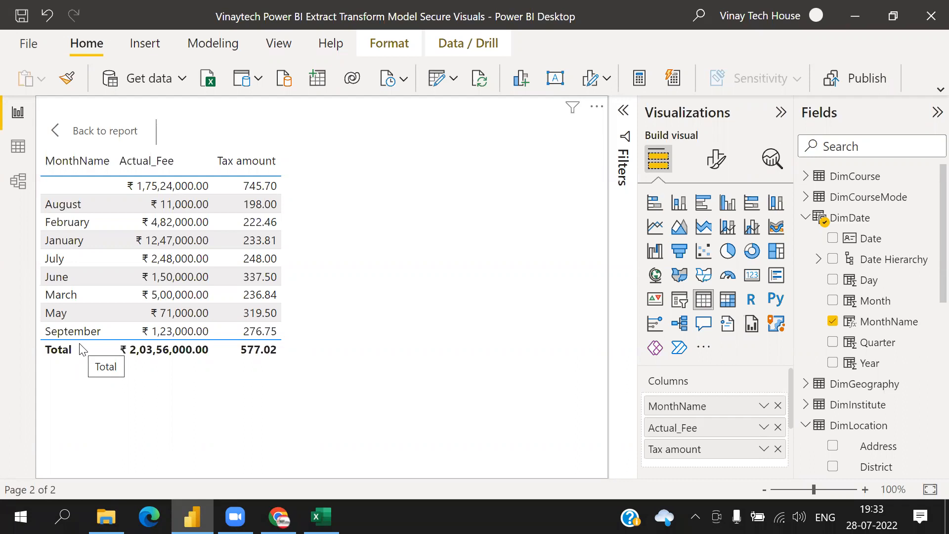
- In the model view, set the Sort by column property of DimDate's MonthName column to Month
left_click(18, 182)
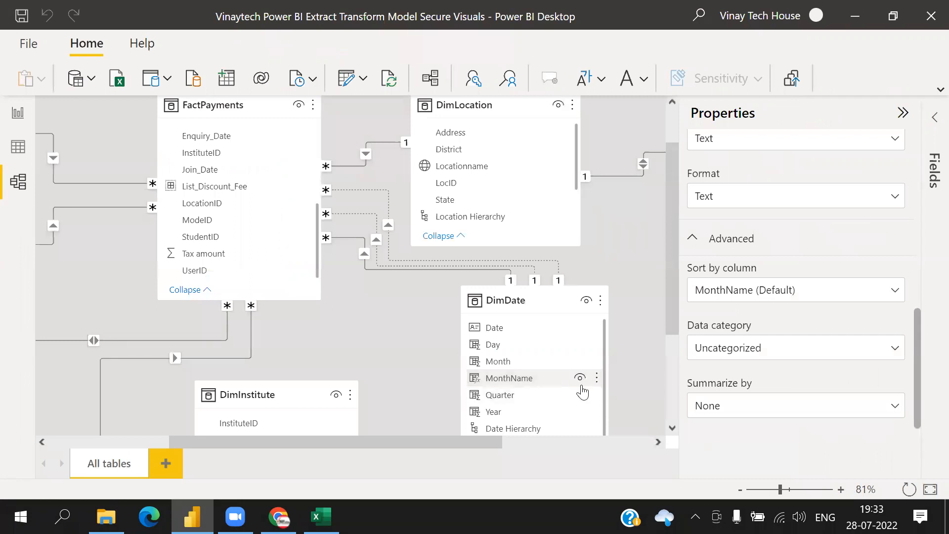
left_click(537, 381)
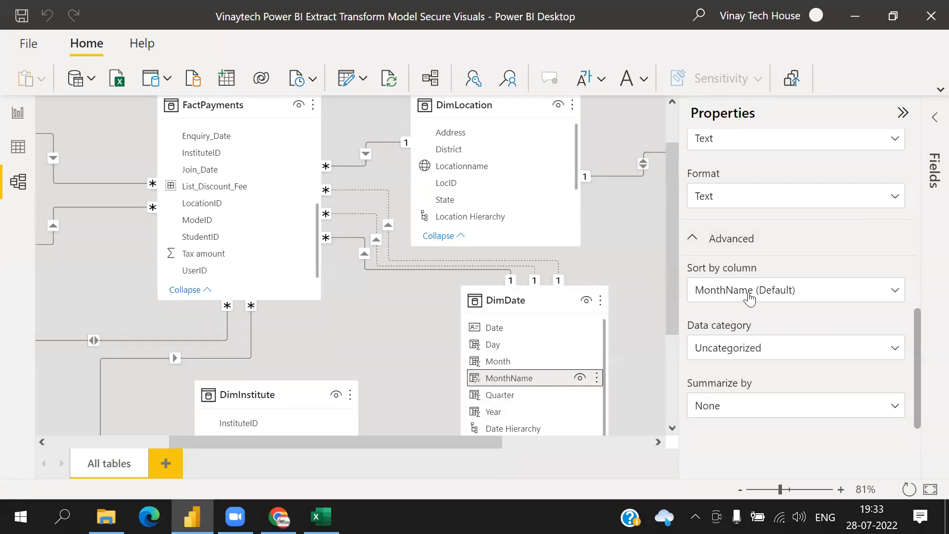
left_click(730, 293)
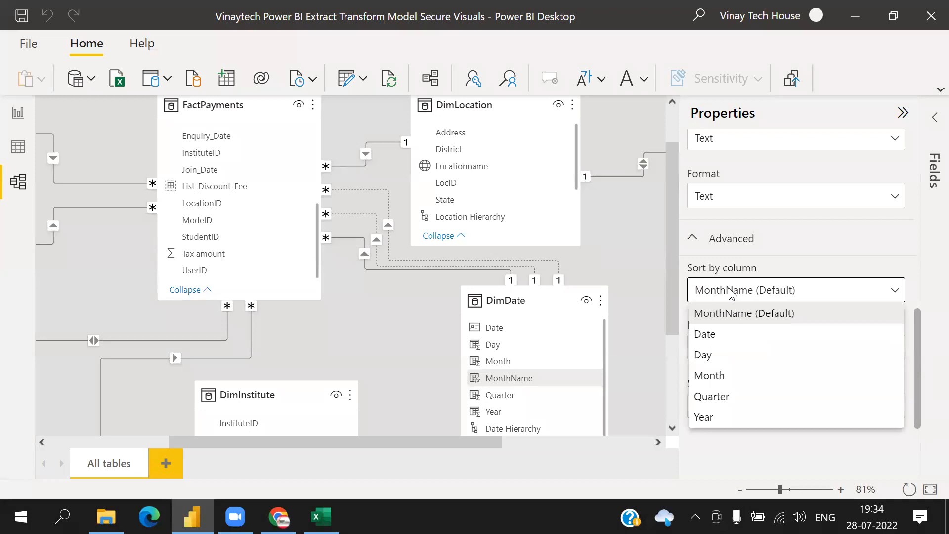
left_click(720, 376)
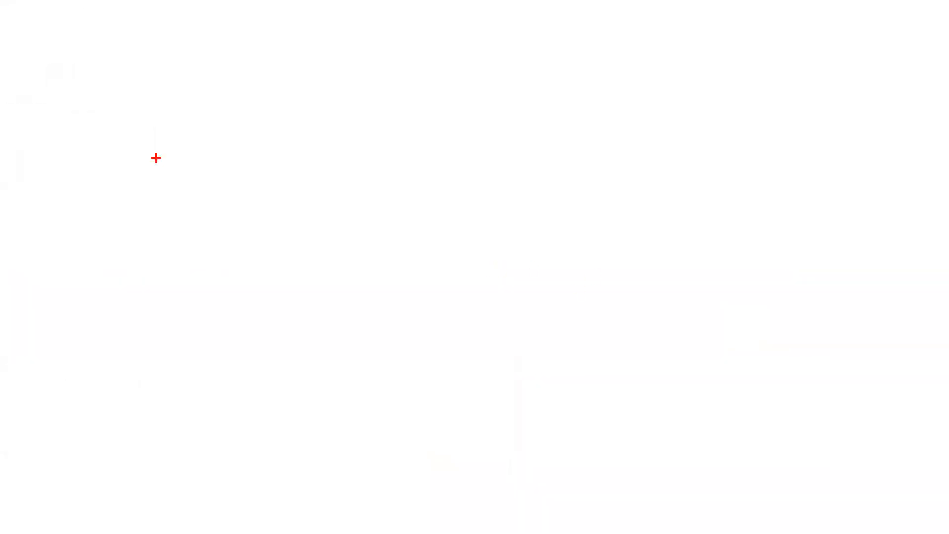
left_click_drag(178, 58, 210, 94)
mouse_move(223, 59)
left_mouse_down()
mouse_move(228, 93)
mouse_move(238, 59)
left_mouse_up()
left_click_drag(244, 60, 285, 101)
mouse_move(396, 37)
left_mouse_down()
mouse_move(399, 74)
mouse_move(468, 85)
left_mouse_up()
mouse_move(483, 43)
left_mouse_down()
mouse_move(558, 59)
mouse_move(622, 116)
left_mouse_up()
left_click_drag(598, 48, 626, 33)
left_click_drag(253, 121, 257, 180)
mouse_move(486, 143)
left_mouse_down()
mouse_move(485, 209)
mouse_move(513, 139)
left_mouse_up()
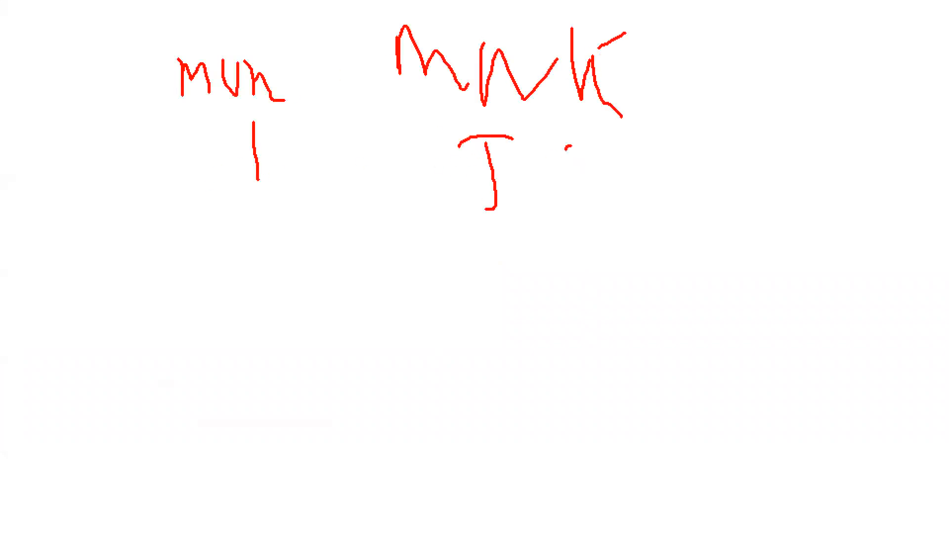
left_click_drag(571, 146, 627, 235)
left_click_drag(250, 248, 387, 283)
left_click_drag(552, 293, 565, 244)
left_click_drag(528, 262, 604, 264)
mouse_move(606, 227)
left_mouse_down()
mouse_move(638, 250)
mouse_move(600, 329)
left_mouse_up()
mouse_move(299, 364)
left_mouse_down()
mouse_move(324, 386)
mouse_move(304, 411)
left_mouse_up()
mouse_move(621, 386)
left_mouse_down()
mouse_move(723, 383)
mouse_move(767, 364)
left_mouse_up()
mouse_move(662, 138)
left_mouse_down()
mouse_move(695, 159)
mouse_move(851, 79)
left_mouse_up()
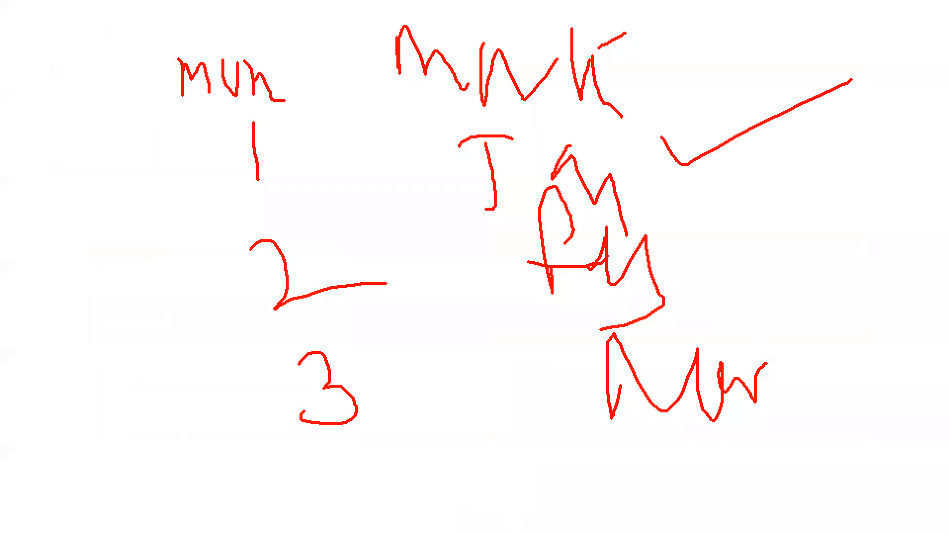
mouse_move(271, 102)
left_mouse_down()
mouse_move(368, 231)
mouse_move(378, 476)
left_mouse_up()
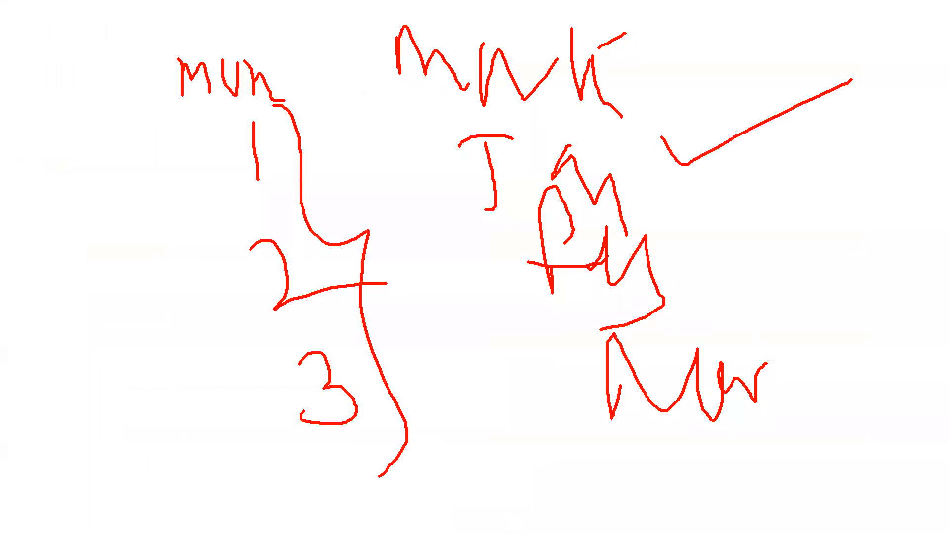